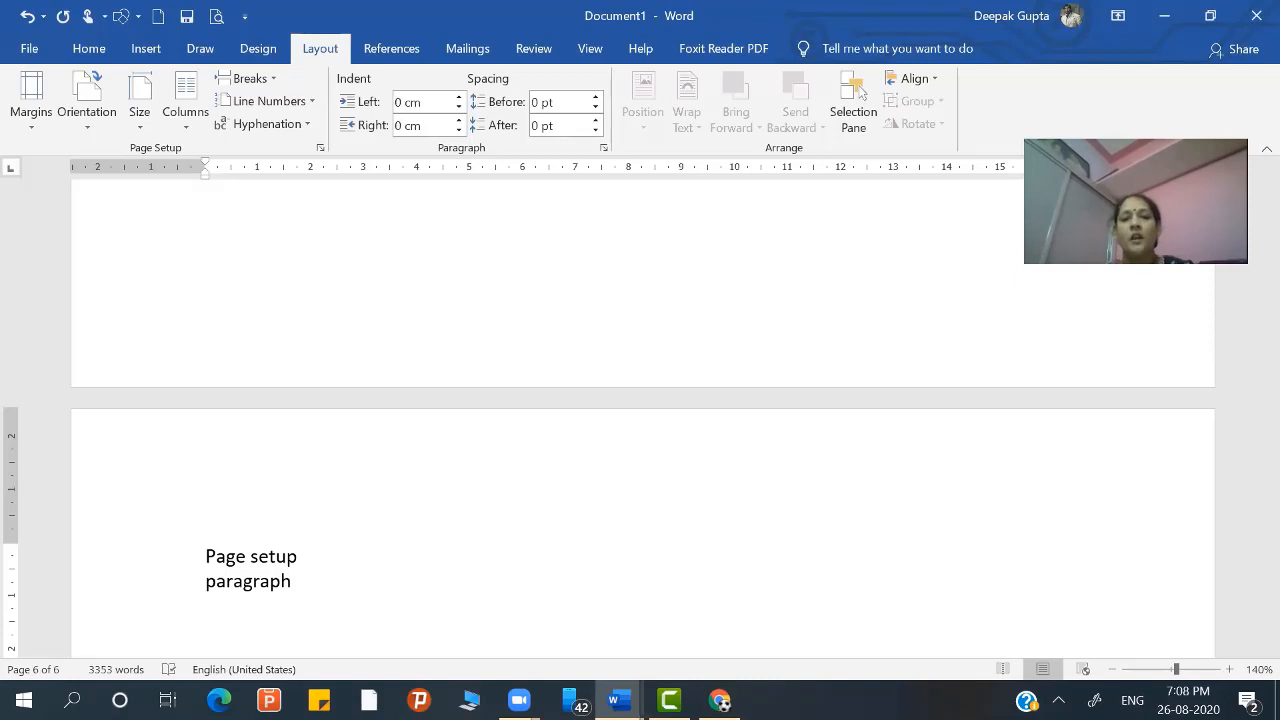
Add a line reading "arrange" below the Paragraph line on the last page
{"action": "key", "text": "Return"}
{"action": "type", "text": "arrange"}
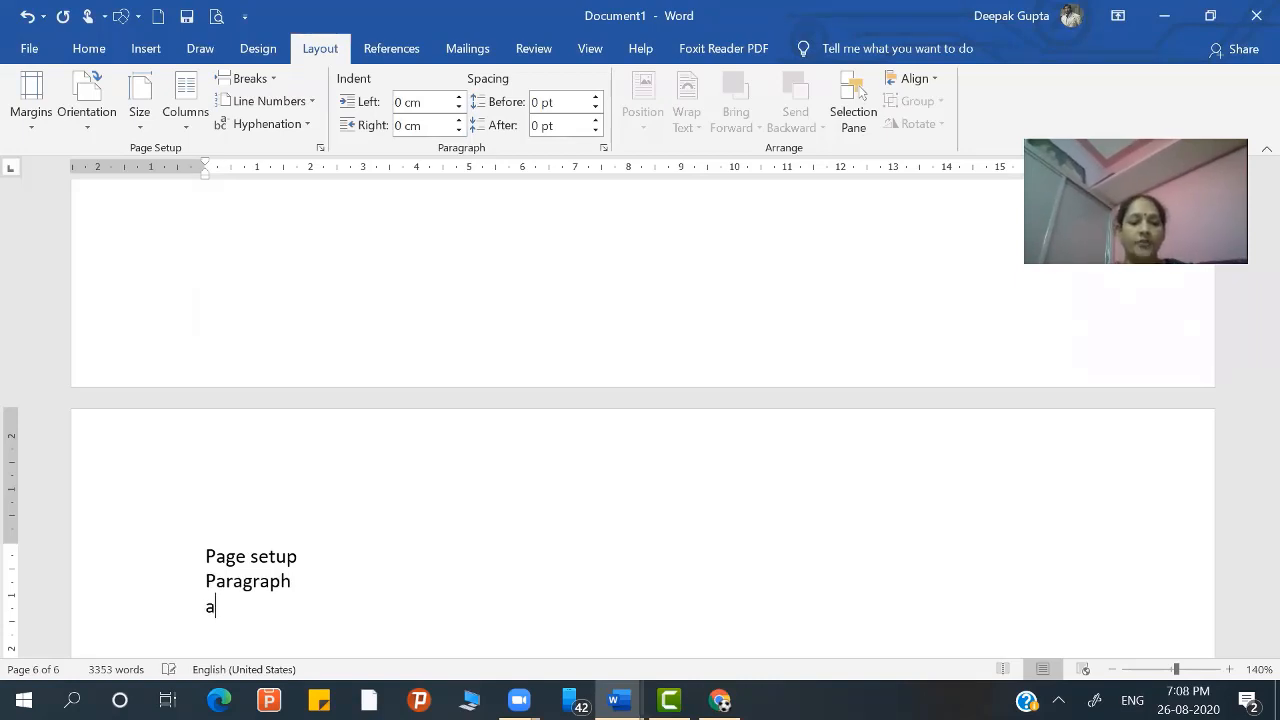
{"action": "key", "text": "Up"}
{"action": "key", "text": "Up"}
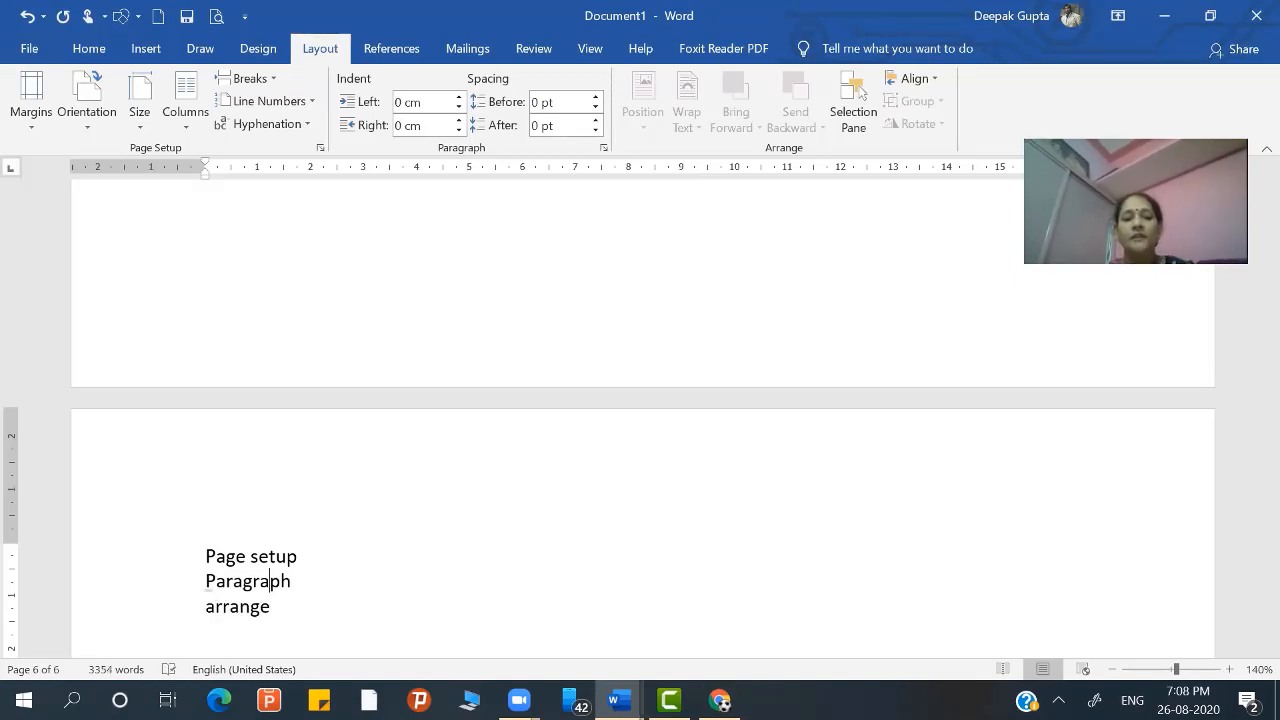
Enter "Page setup" as sub-item a under the numbered Layout item and start another sub-item below it
{"action": "key", "text": "Right"}
{"action": "key", "text": "Right"}
{"action": "key", "text": "Right"}
{"action": "key", "text": "Right"}
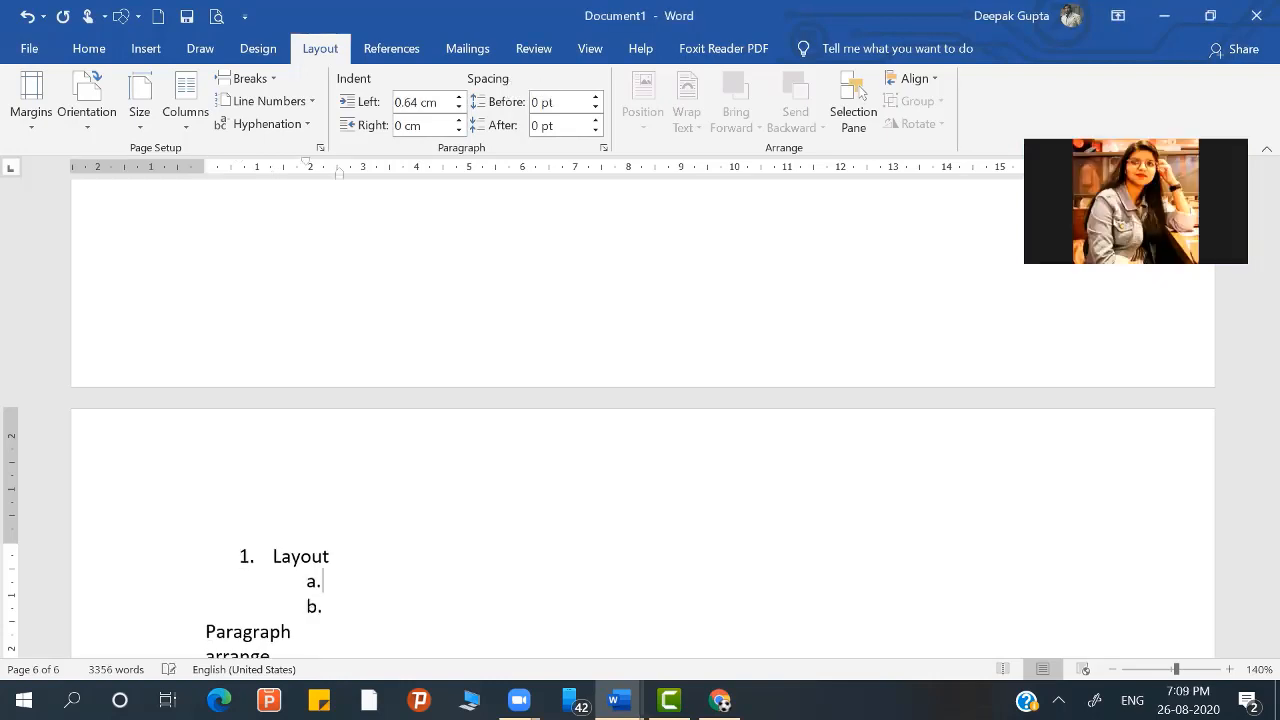
{"action": "type", "text": "Page setup"}
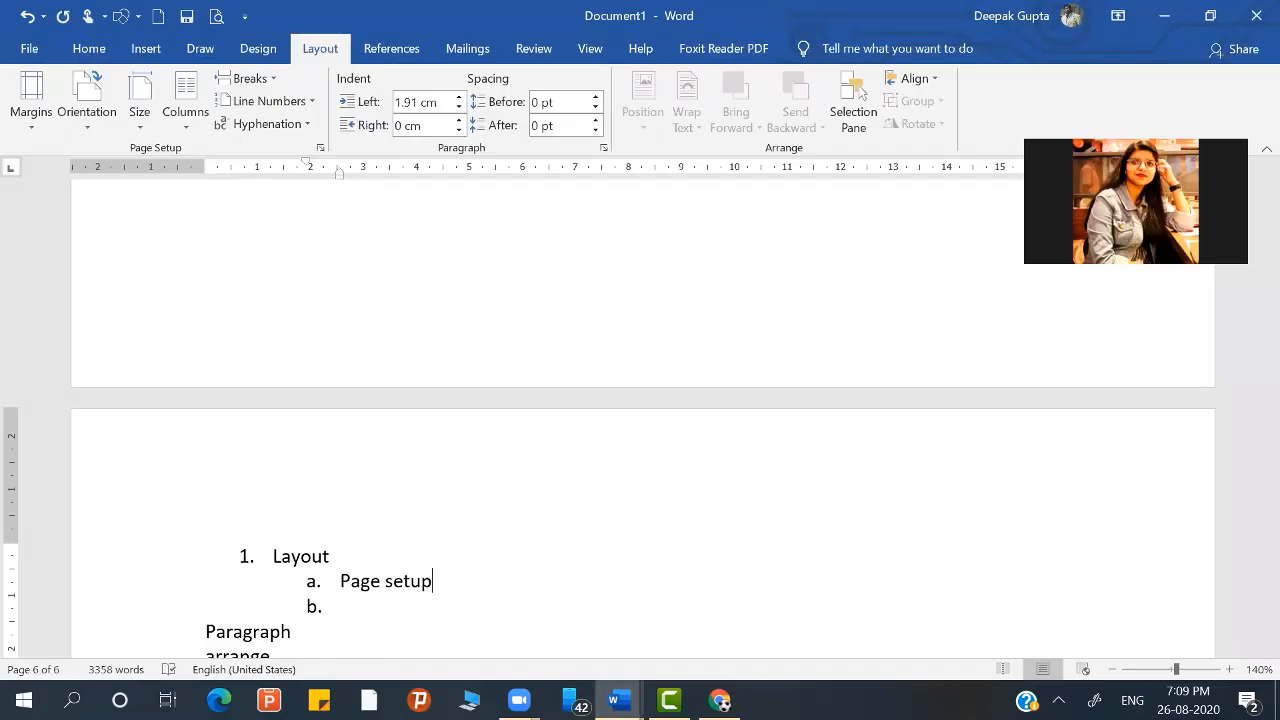
{"action": "key", "text": "Return"}
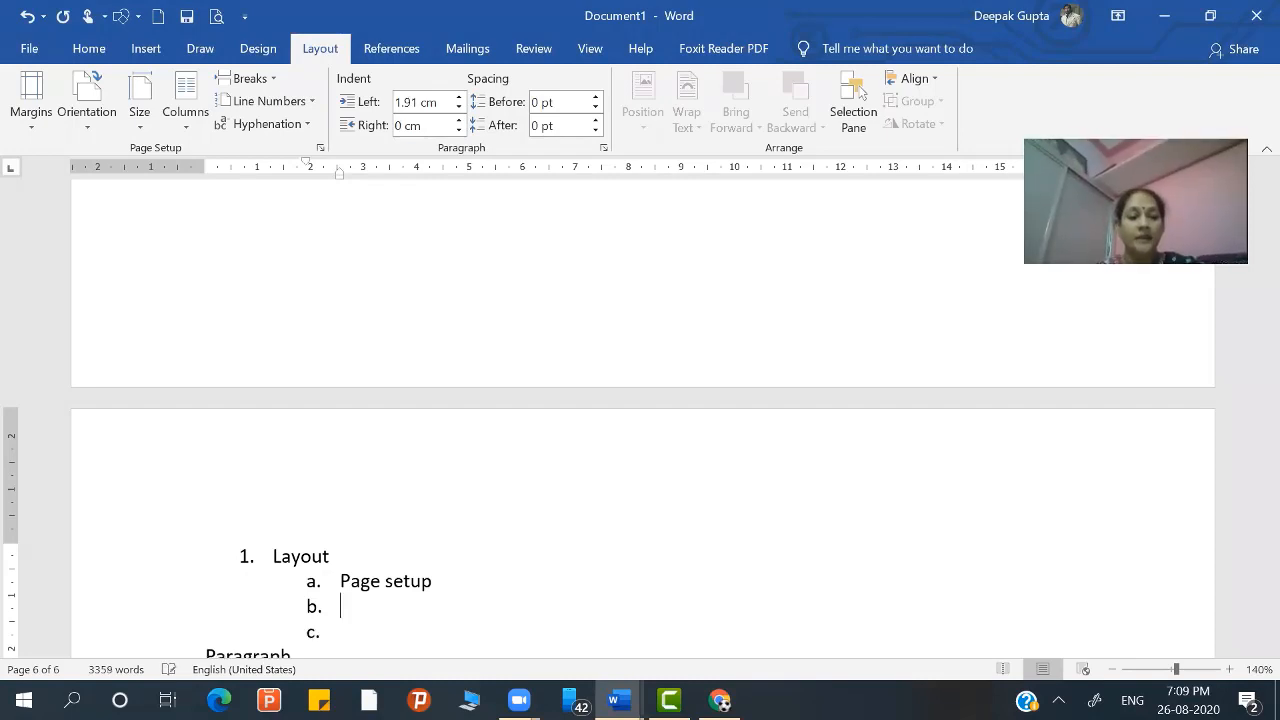
Add the third-level entries Column, Margins and Size beneath Page setup in the multilevel list
{"action": "key", "text": "Tab"}
{"action": "type", "text": "column"}
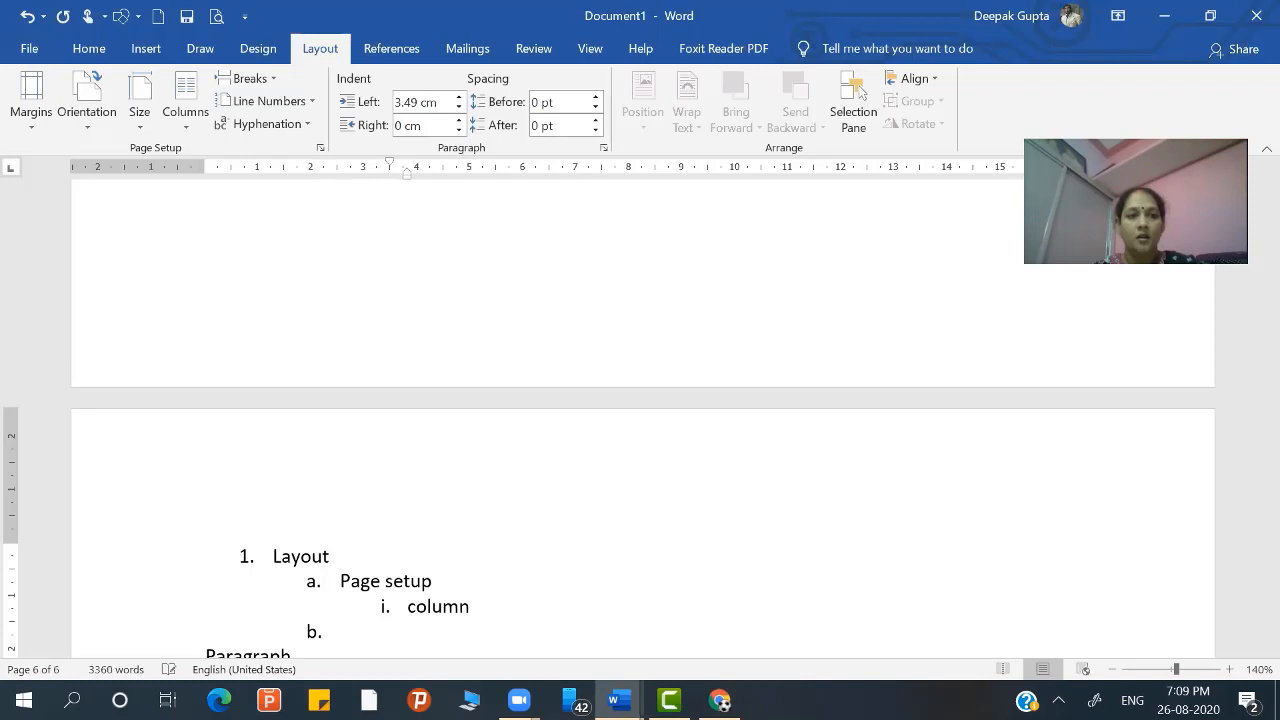
{"action": "key", "text": "Return"}
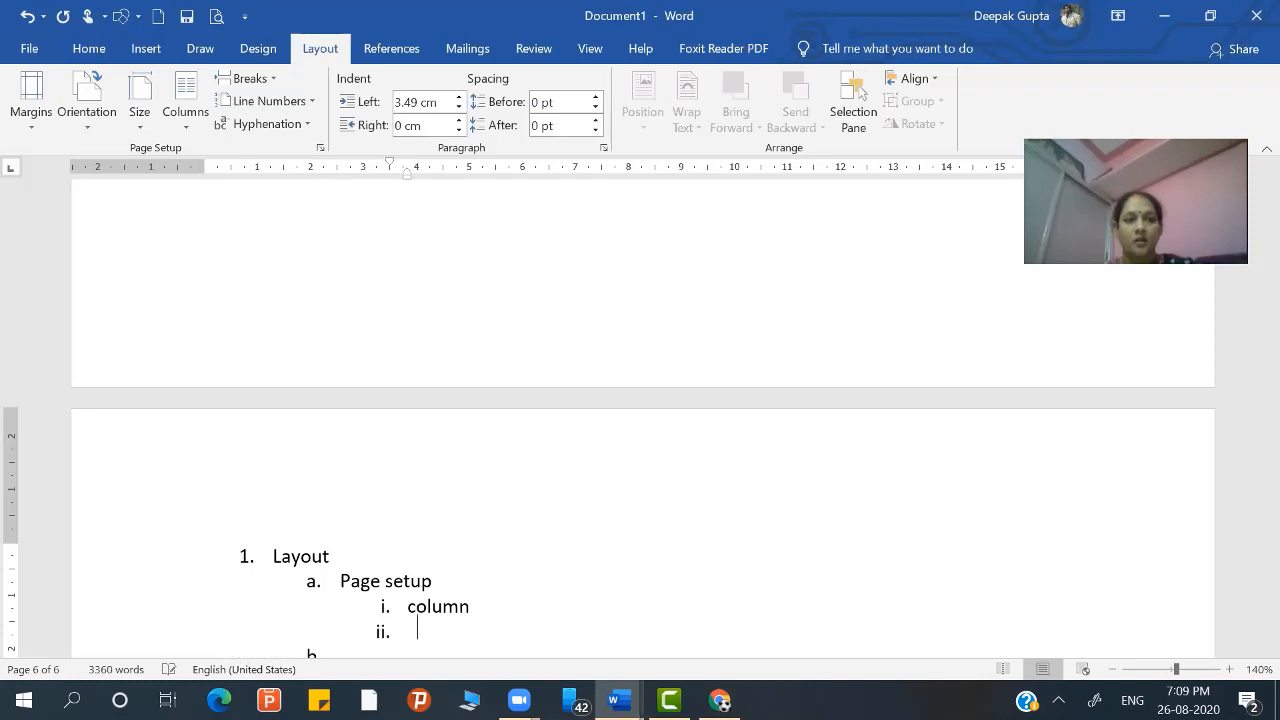
{"action": "type", "text": "marg"}
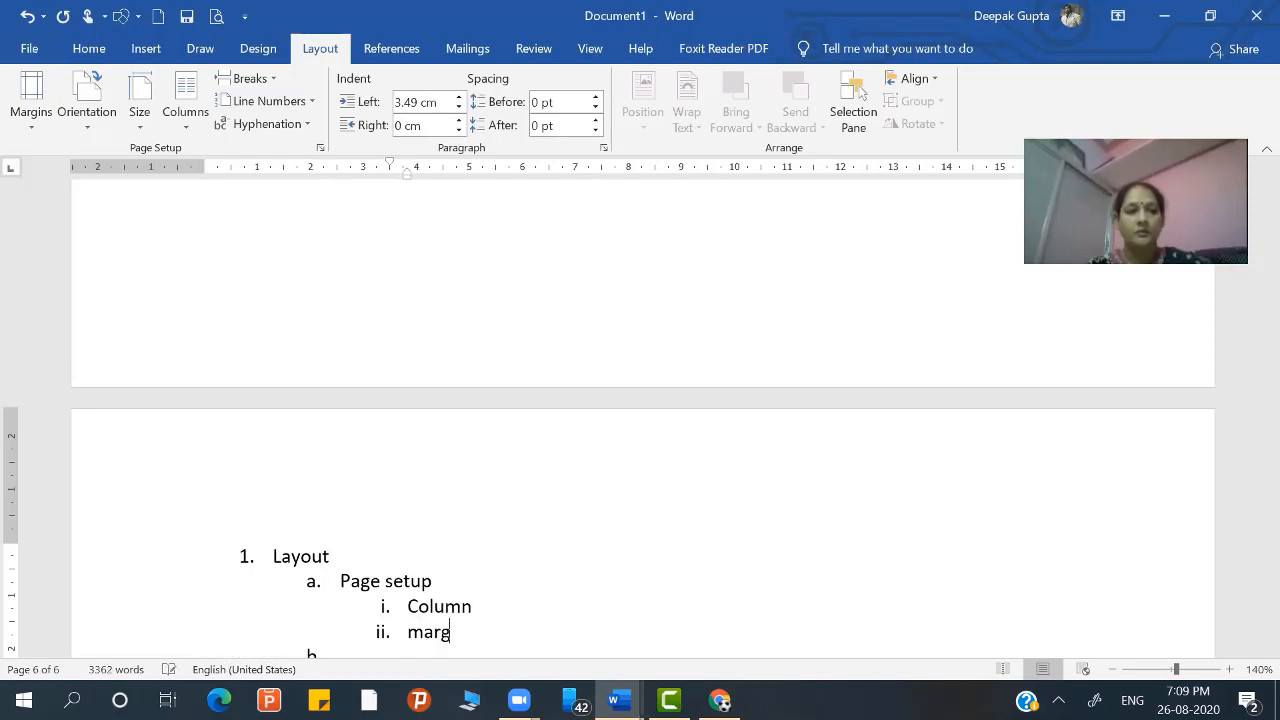
{"action": "type", "text": "ines"}
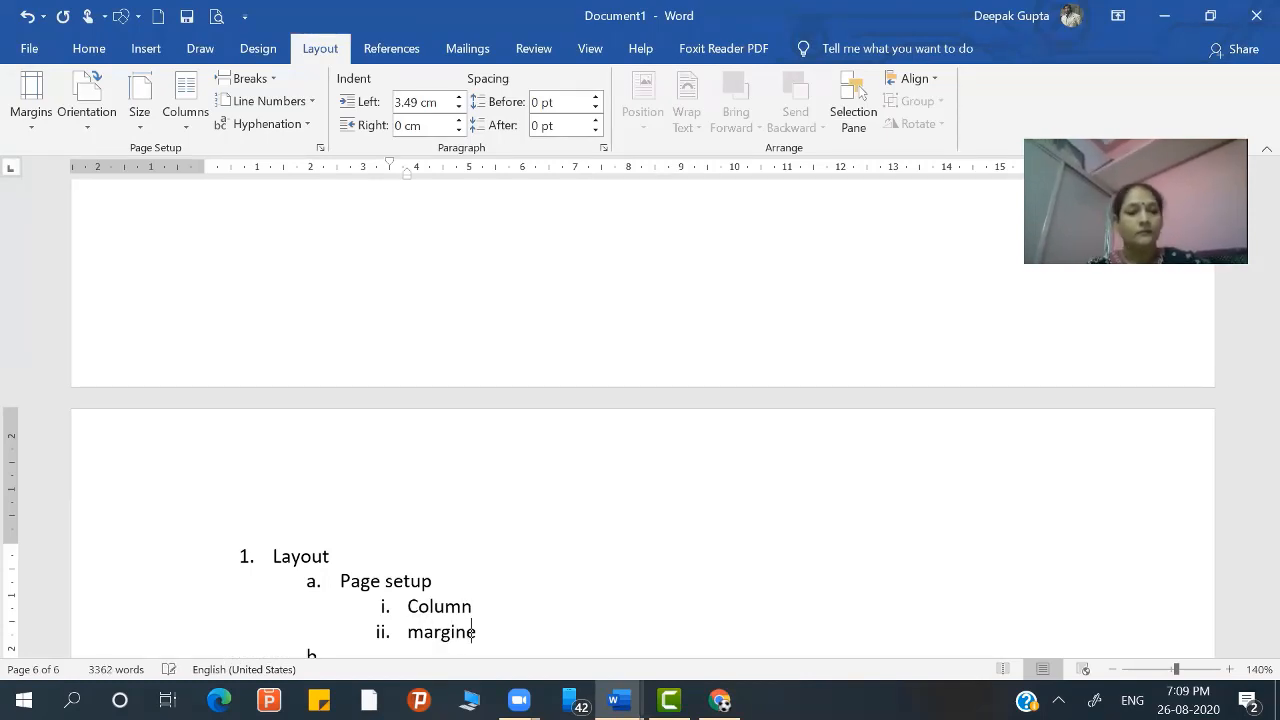
{"action": "key", "text": "Return"}
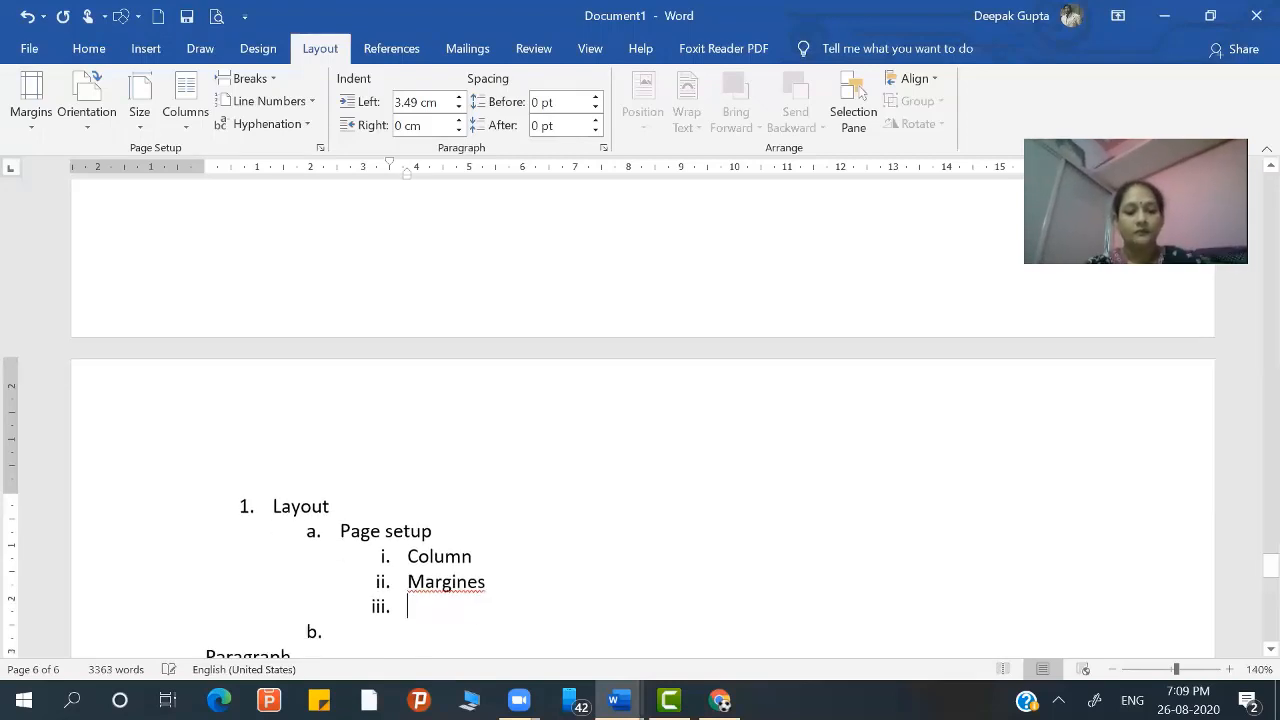
{"action": "type", "text": "size"}
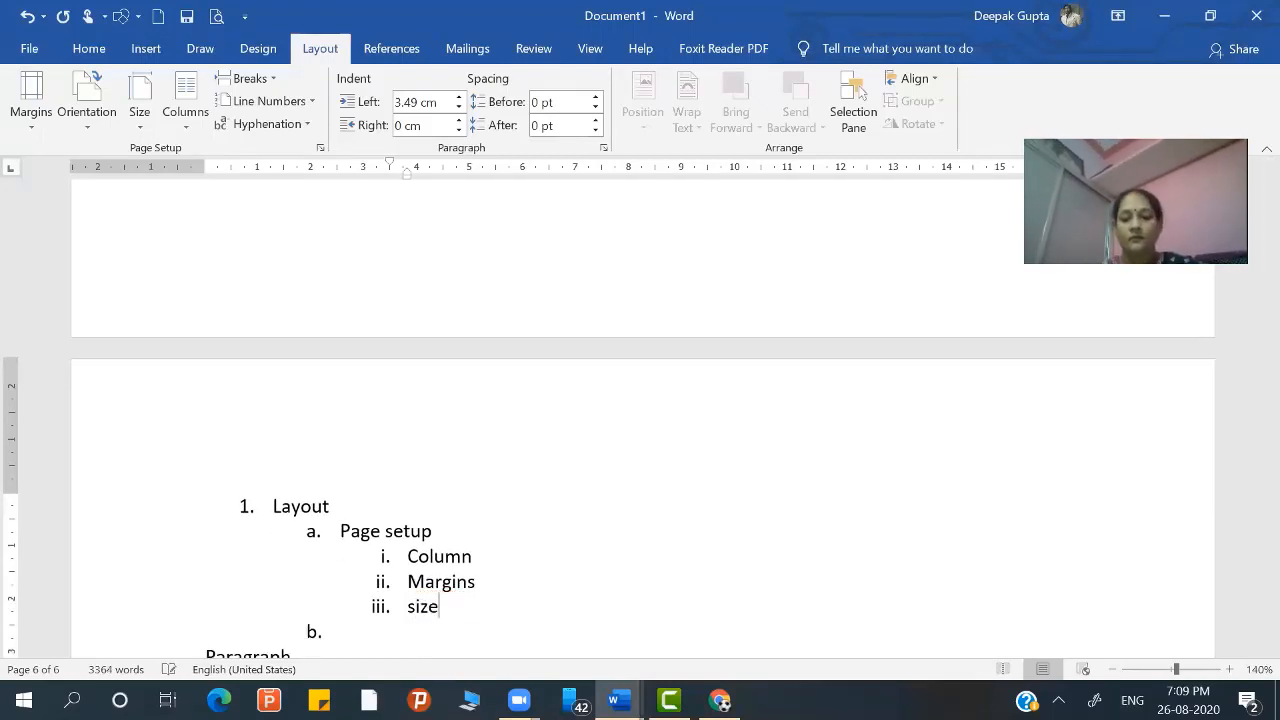
{"action": "key", "text": "Return"}
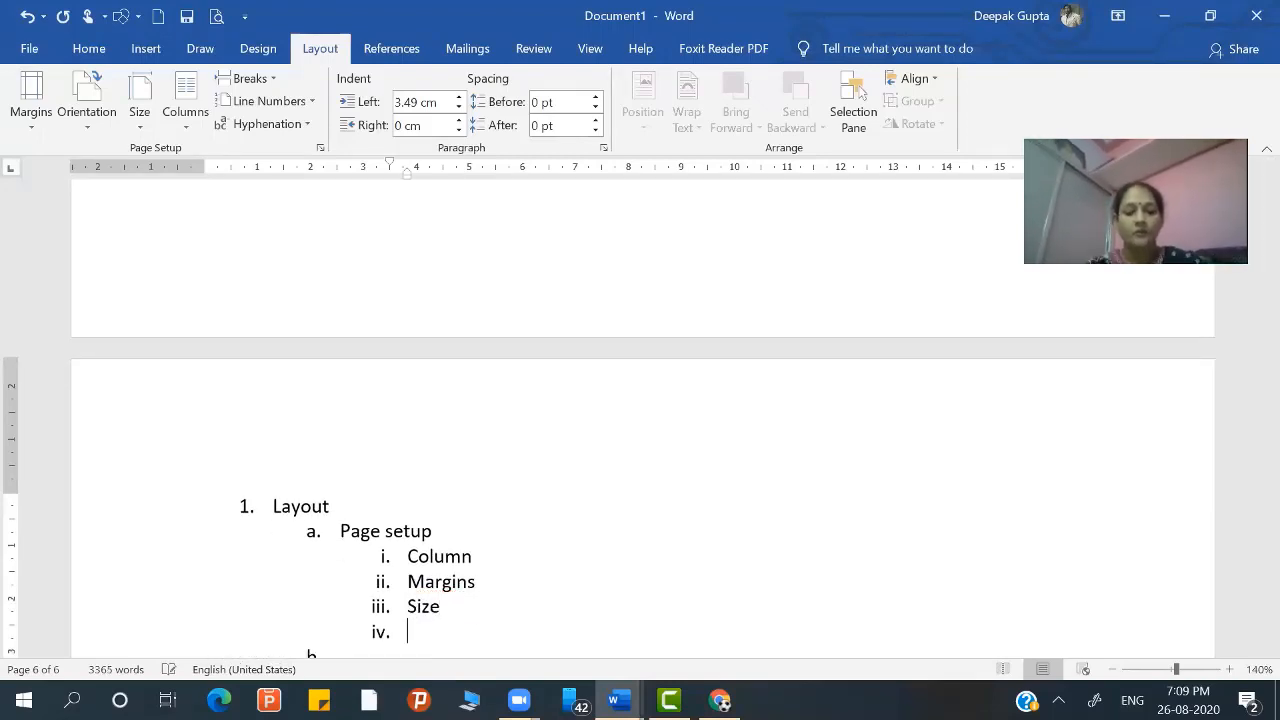
Continue the third-level list under Page setup with the entries Orientation, Line number and Hyphenation
{"action": "type", "text": "orientation"}
{"action": "key", "text": "Return"}
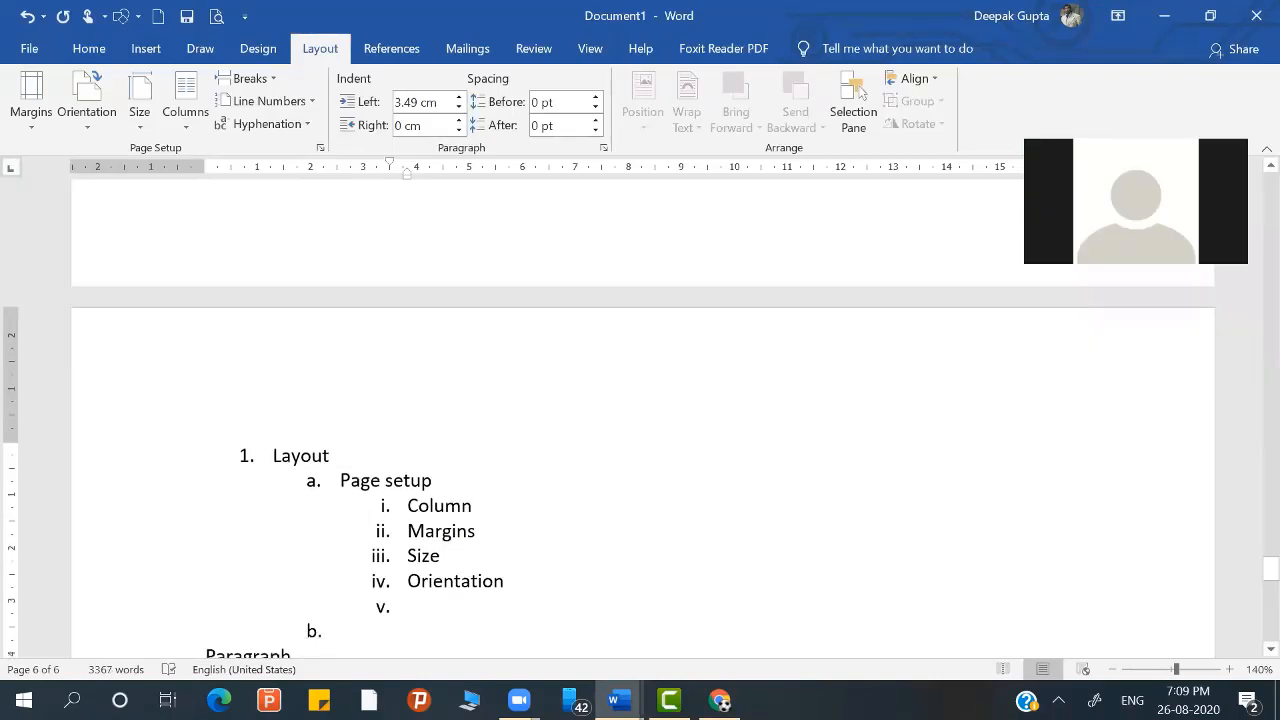
{"action": "type", "text": "line n"}
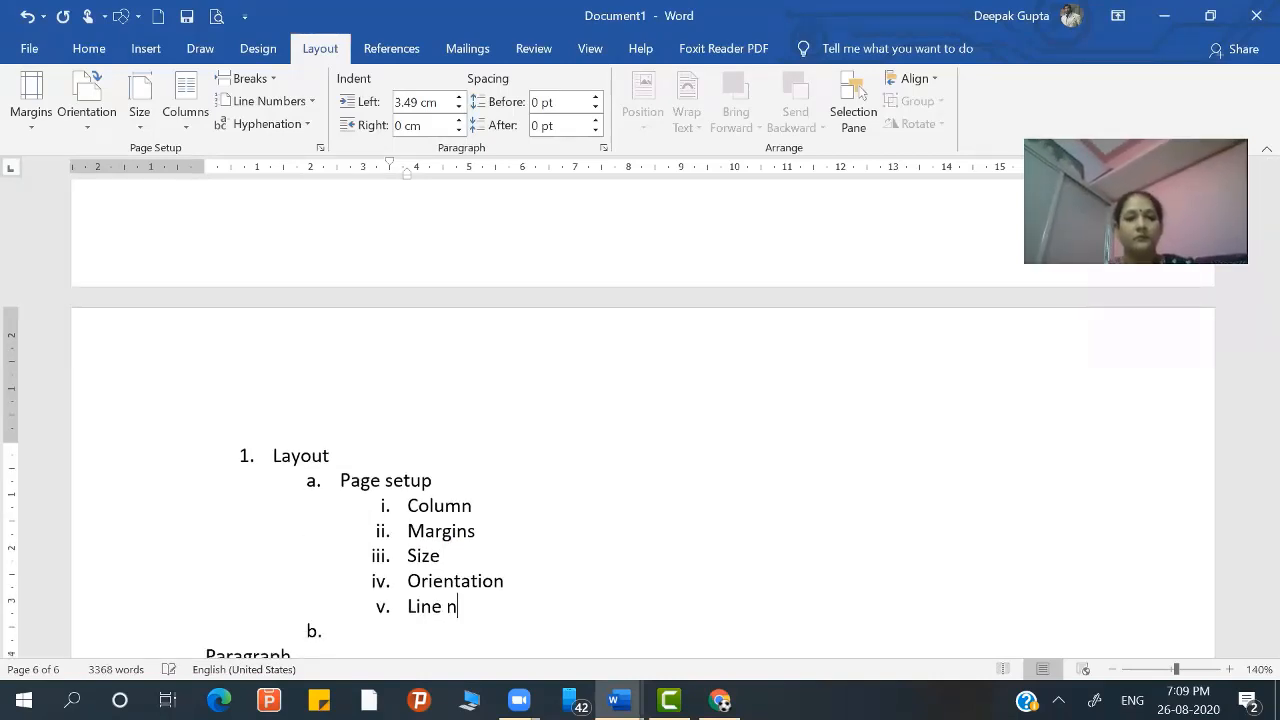
{"action": "type", "text": "umber"}
{"action": "key", "text": "Return"}
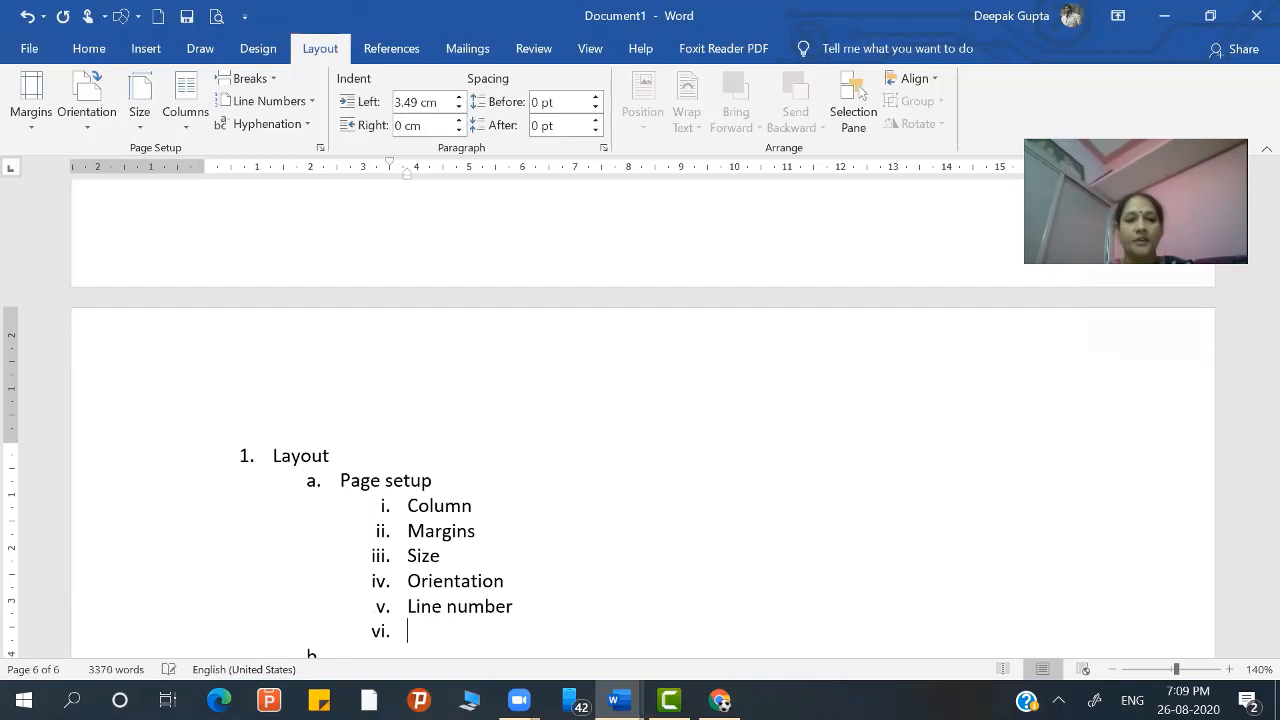
{"action": "type", "text": "hyphnatio"}
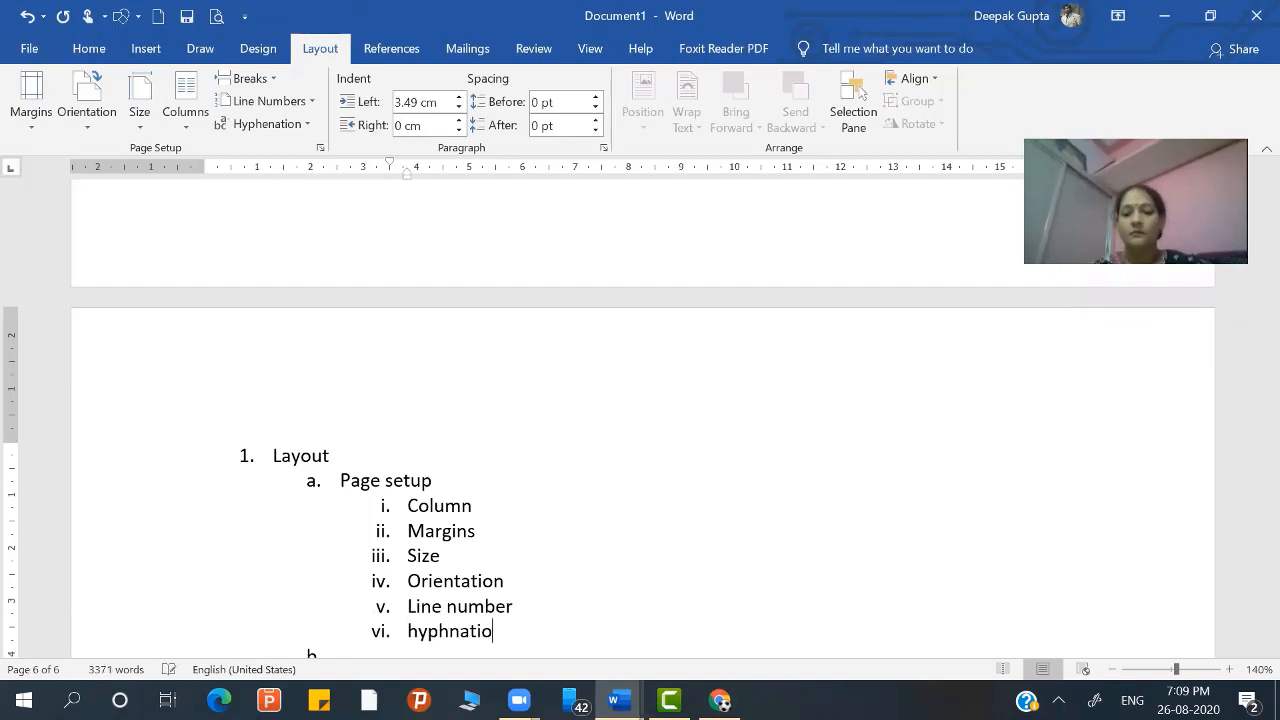
{"action": "type", "text": "n"}
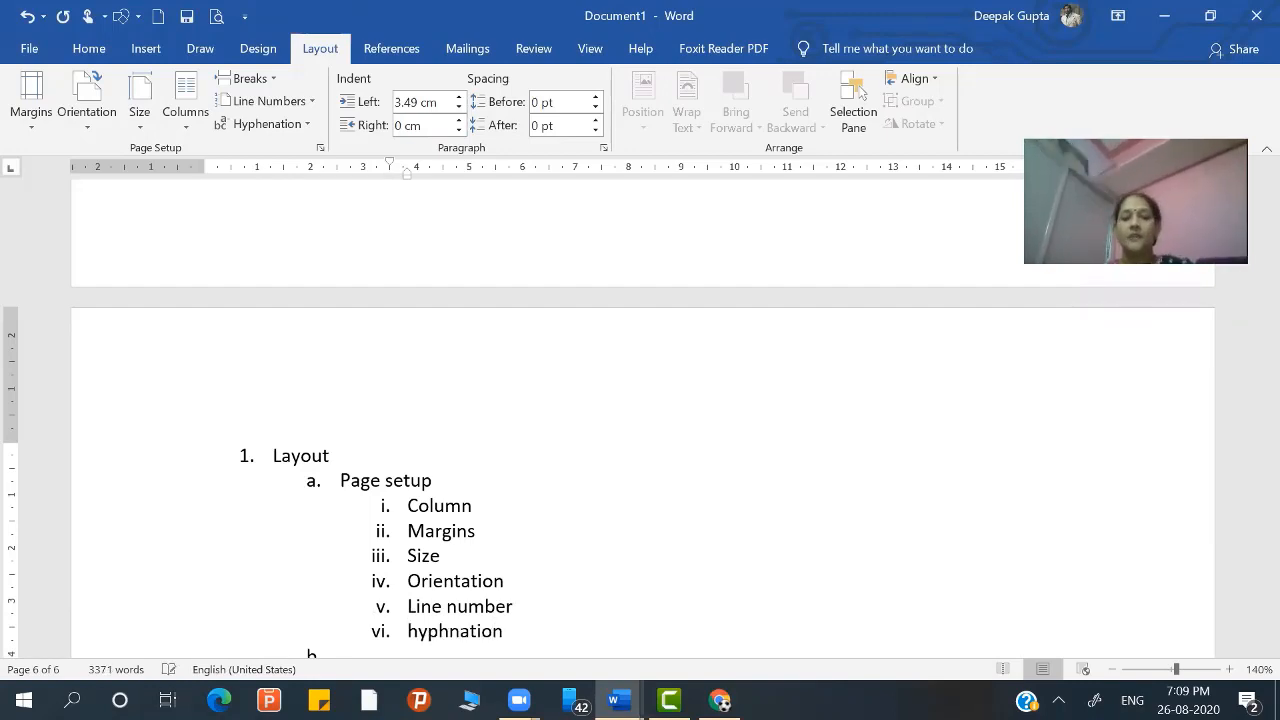
Outdent the new line below Hyphenation to the top list level and remove its numbering, leaving a blank line
{"action": "key", "text": "Return"}
{"action": "key", "text": "shift+Tab"}
{"action": "key", "text": "shift+Tab"}
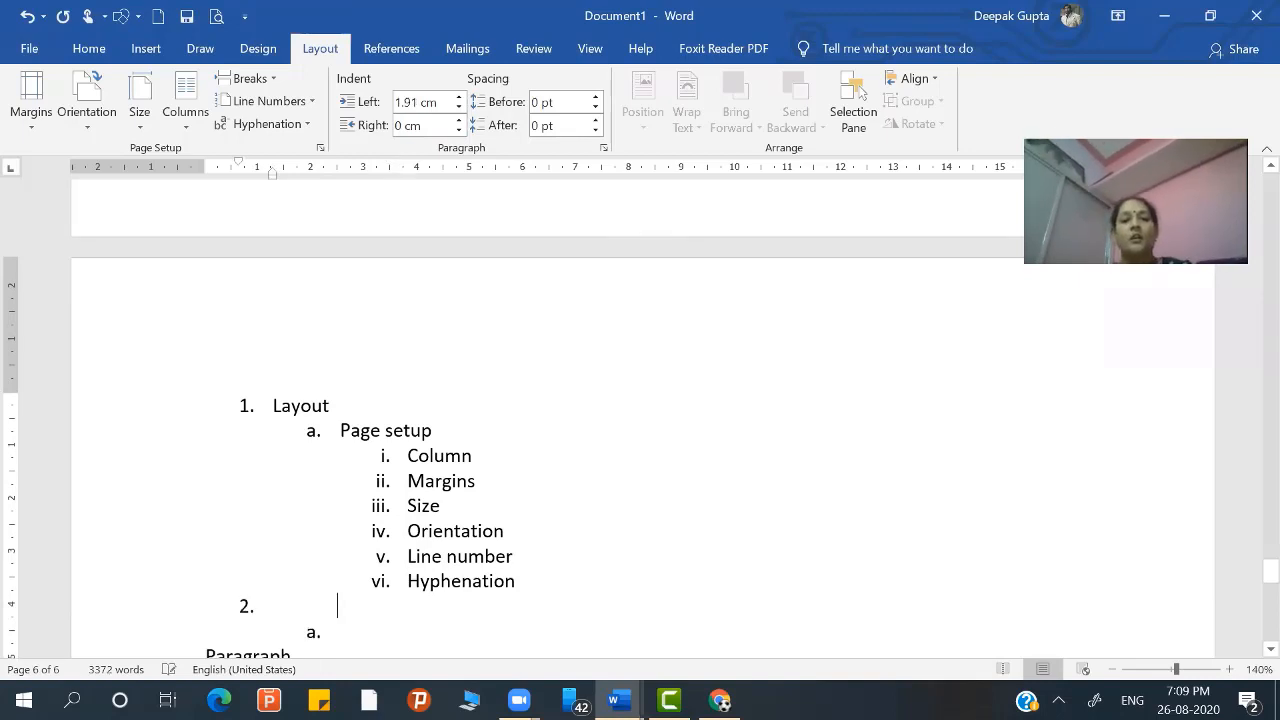
{"action": "key", "text": "Return"}
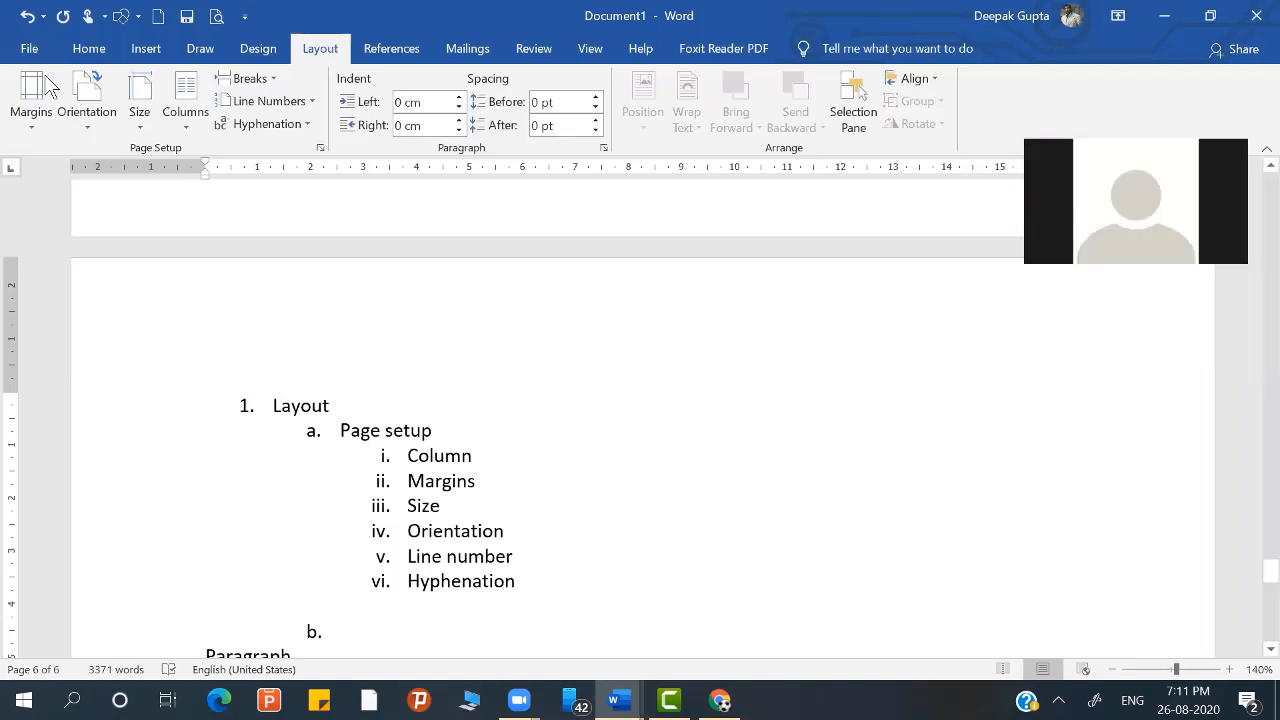
Use the vertical ruler to enlarge the top margin to about 3.2 cm and reduce it to about 1.2 cm
{"action": "left_click", "coordinate": [665, 473]}
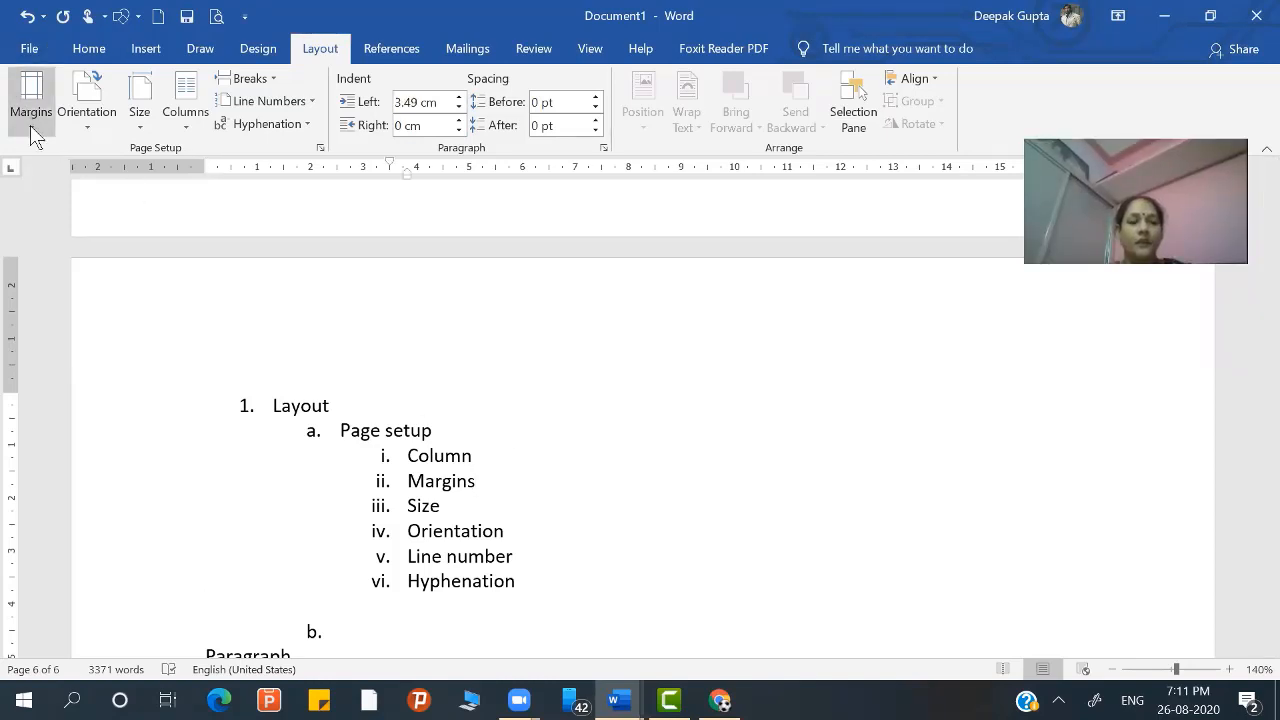
{"action": "left_click", "coordinate": [273, 318]}
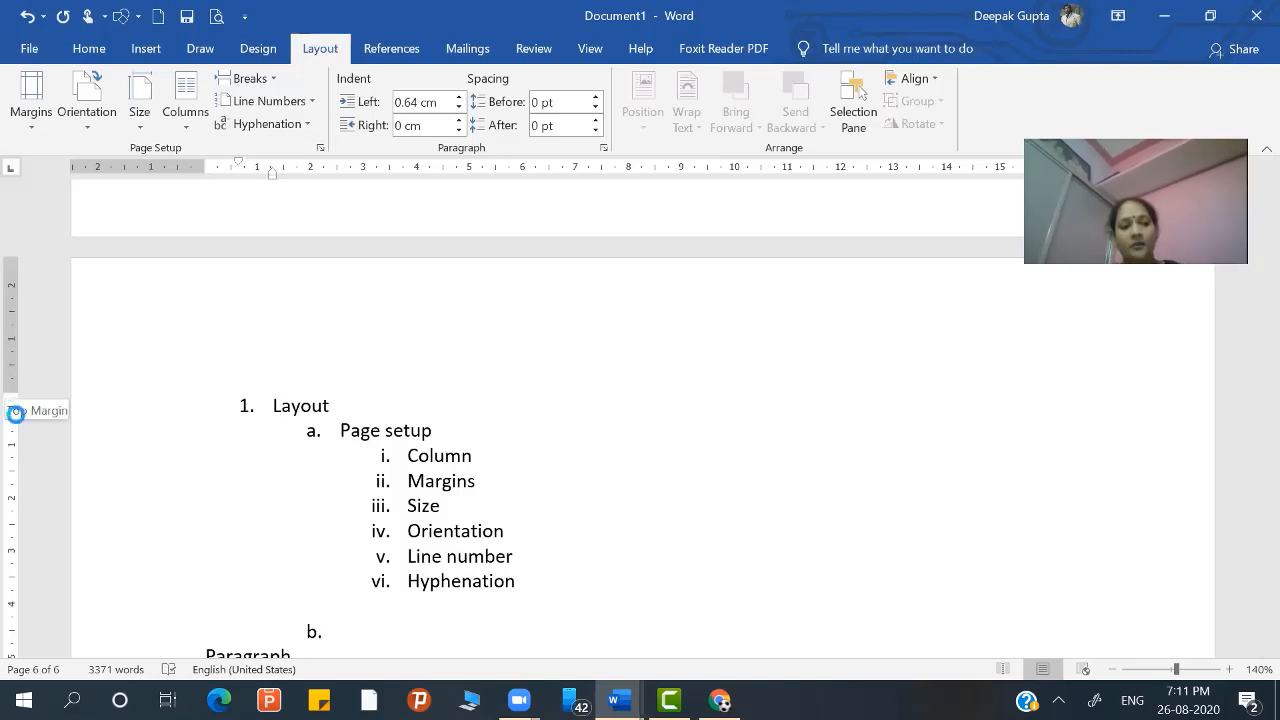
{"action": "left_click_drag", "start_coordinate": [10, 386], "coordinate": [15, 430]}
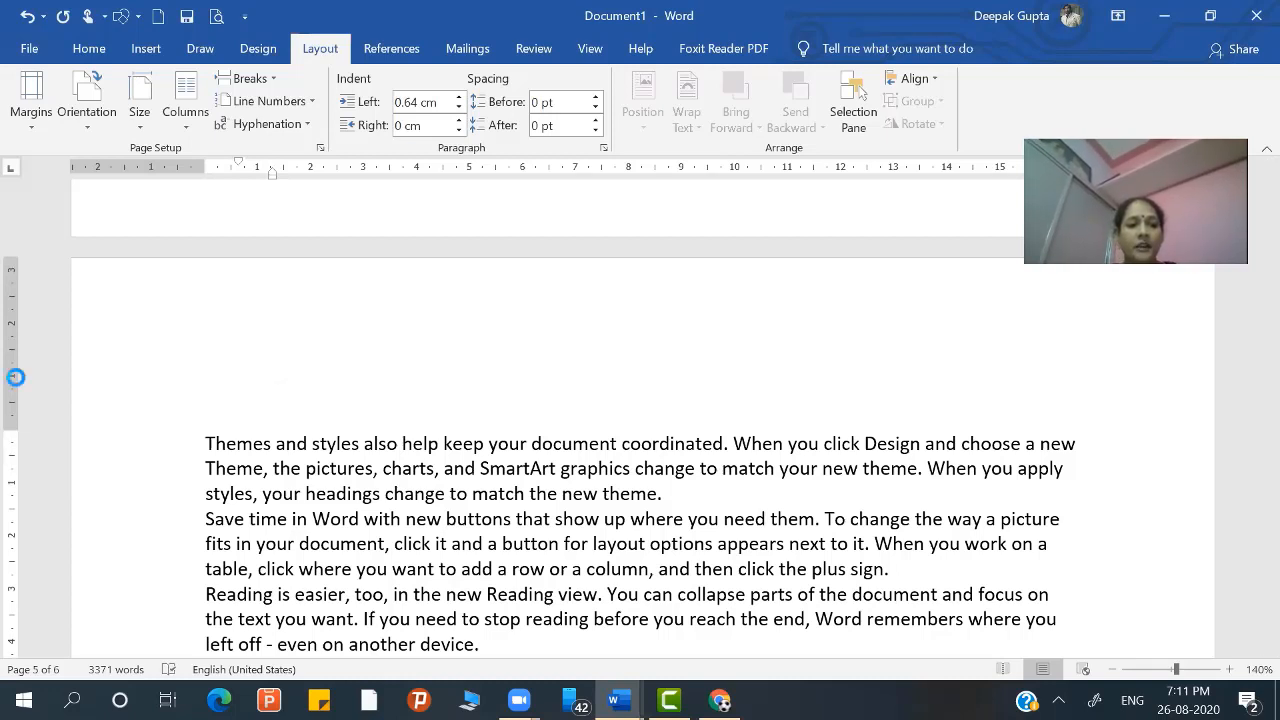
{"action": "left_click_drag", "start_coordinate": [15, 377], "coordinate": [11, 320]}
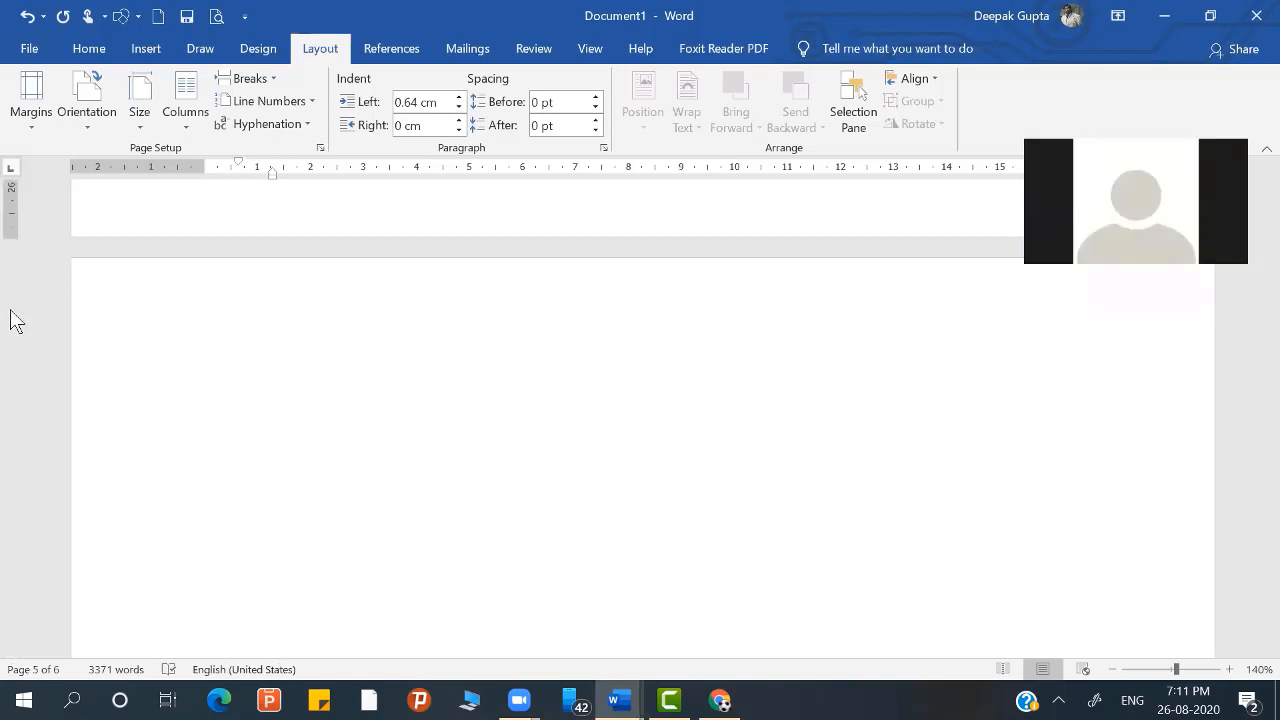
{"action": "left_click", "coordinate": [157, 318]}
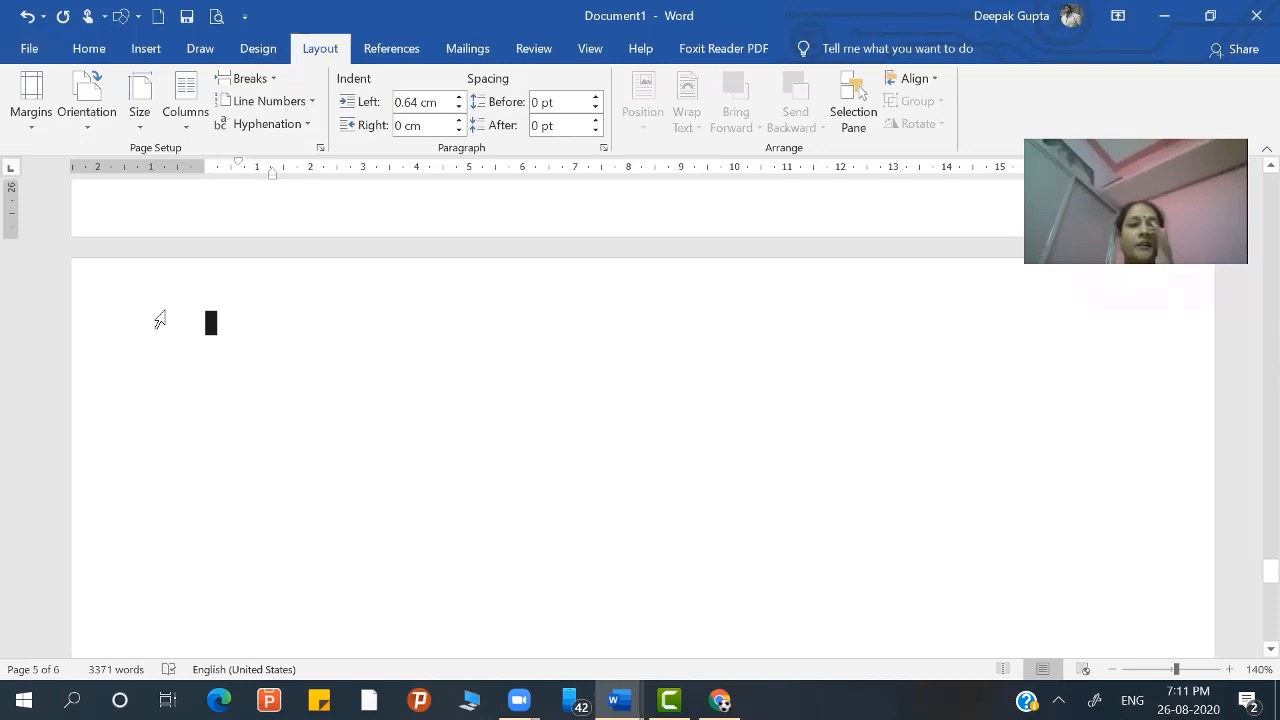
Apply the Wide page margins preset to the document and review the text layout across its last pages
{"action": "left_click", "coordinate": [23, 124]}
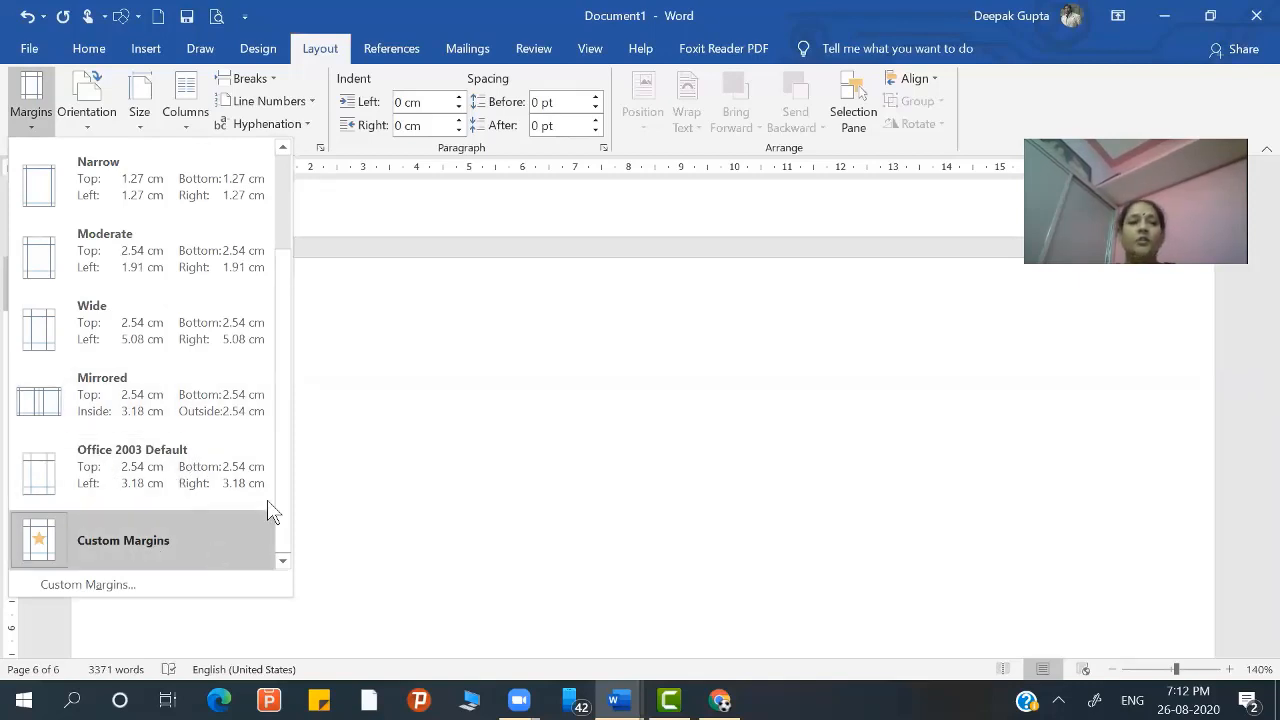
{"action": "left_click", "coordinate": [196, 358]}
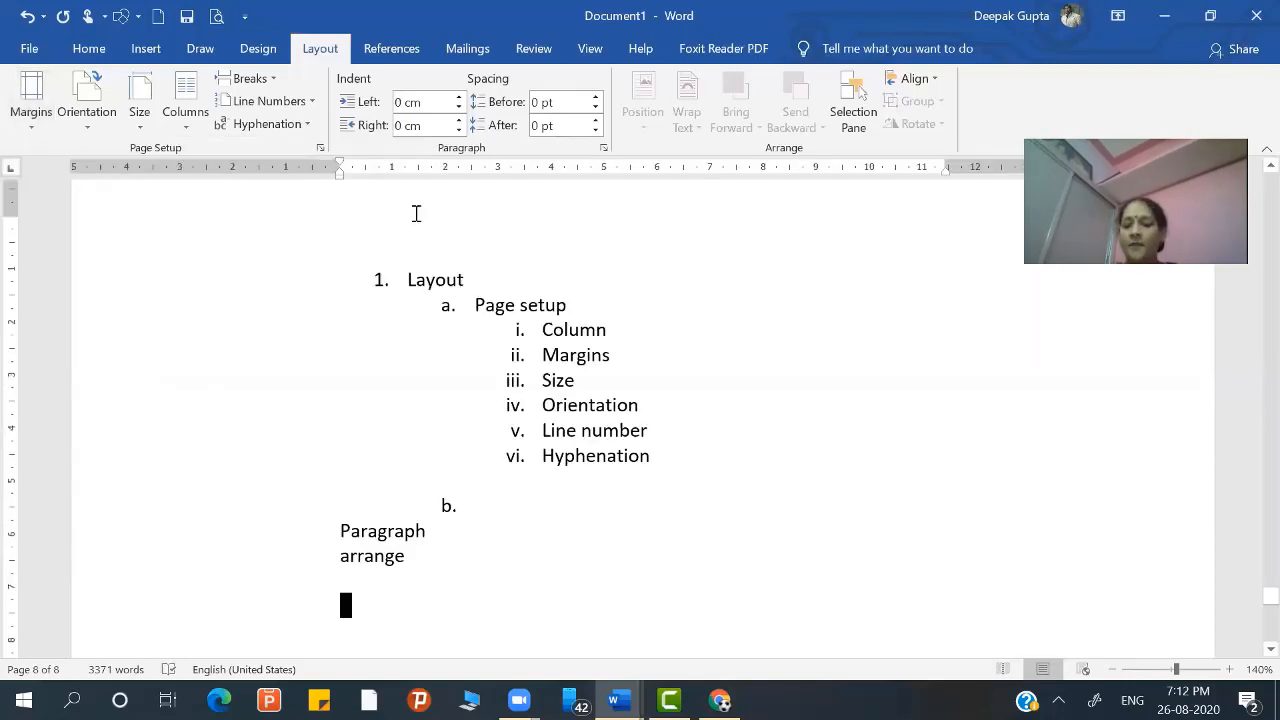
{"action": "scroll", "coordinate": [416, 213], "scroll_direction": "up", "scroll_amount": 3}
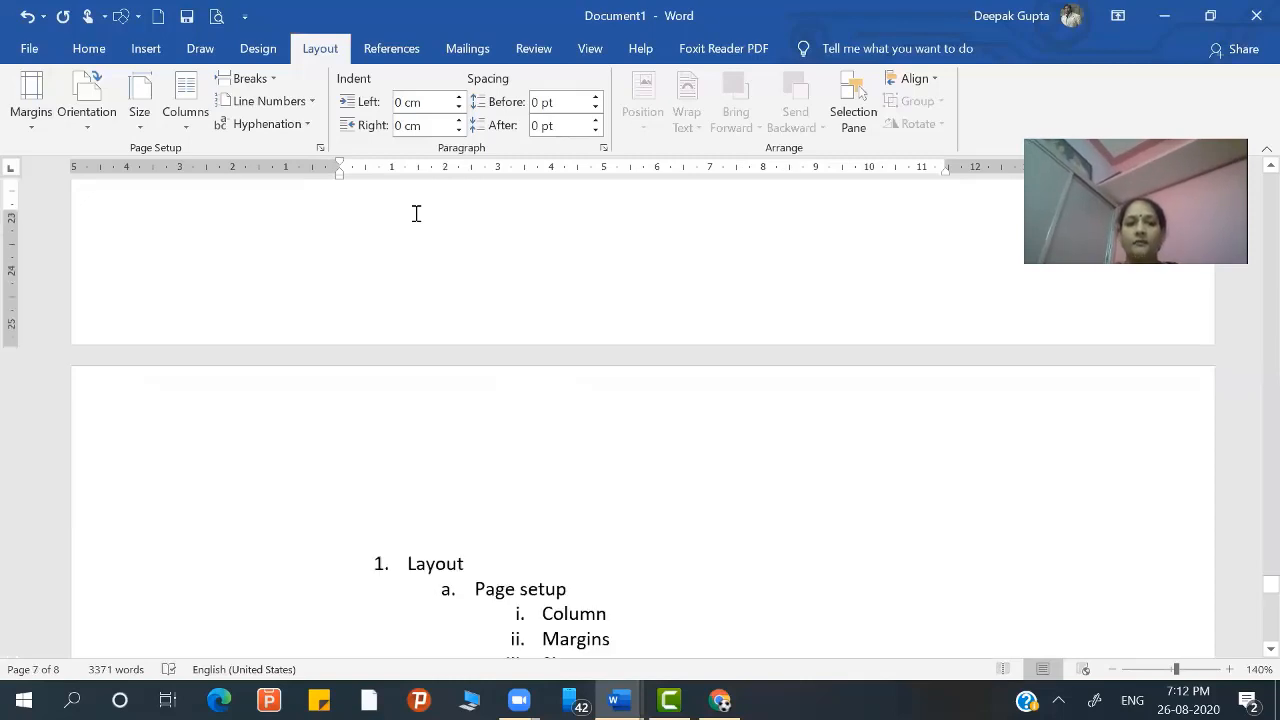
{"action": "scroll", "coordinate": [416, 213], "scroll_direction": "up", "scroll_amount": 3}
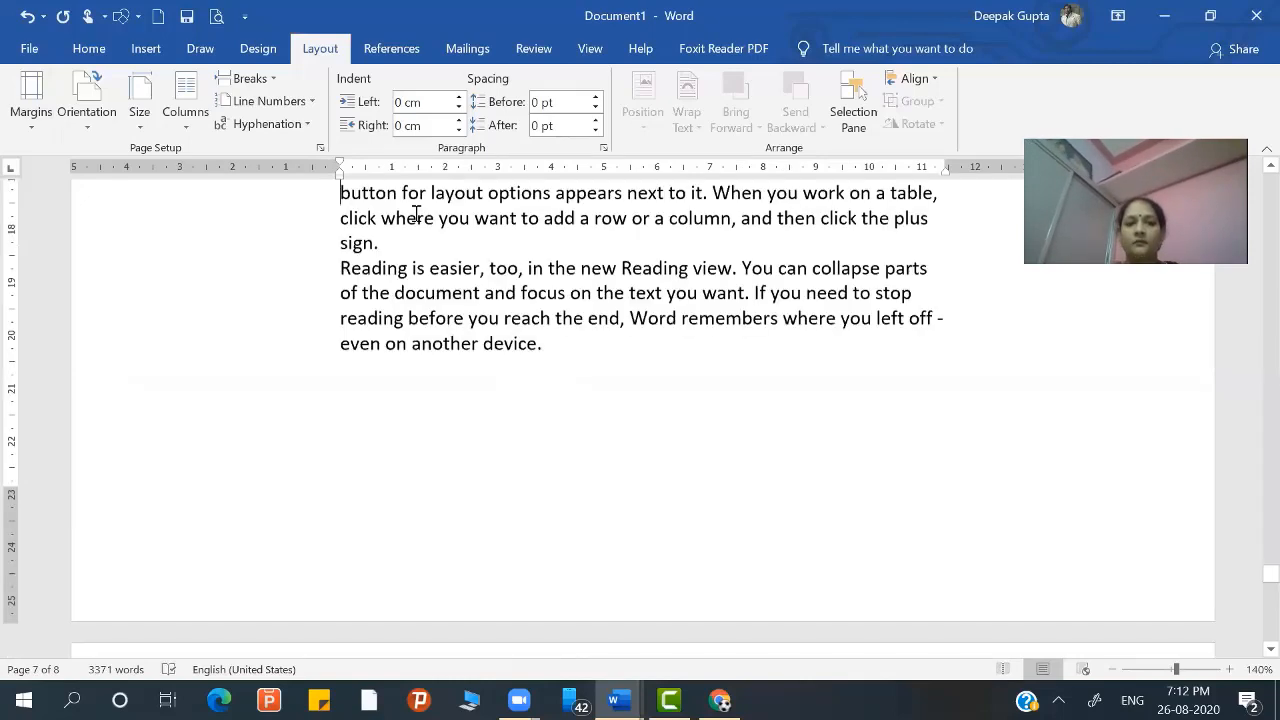
{"action": "scroll", "coordinate": [416, 213], "scroll_direction": "up", "scroll_amount": 4}
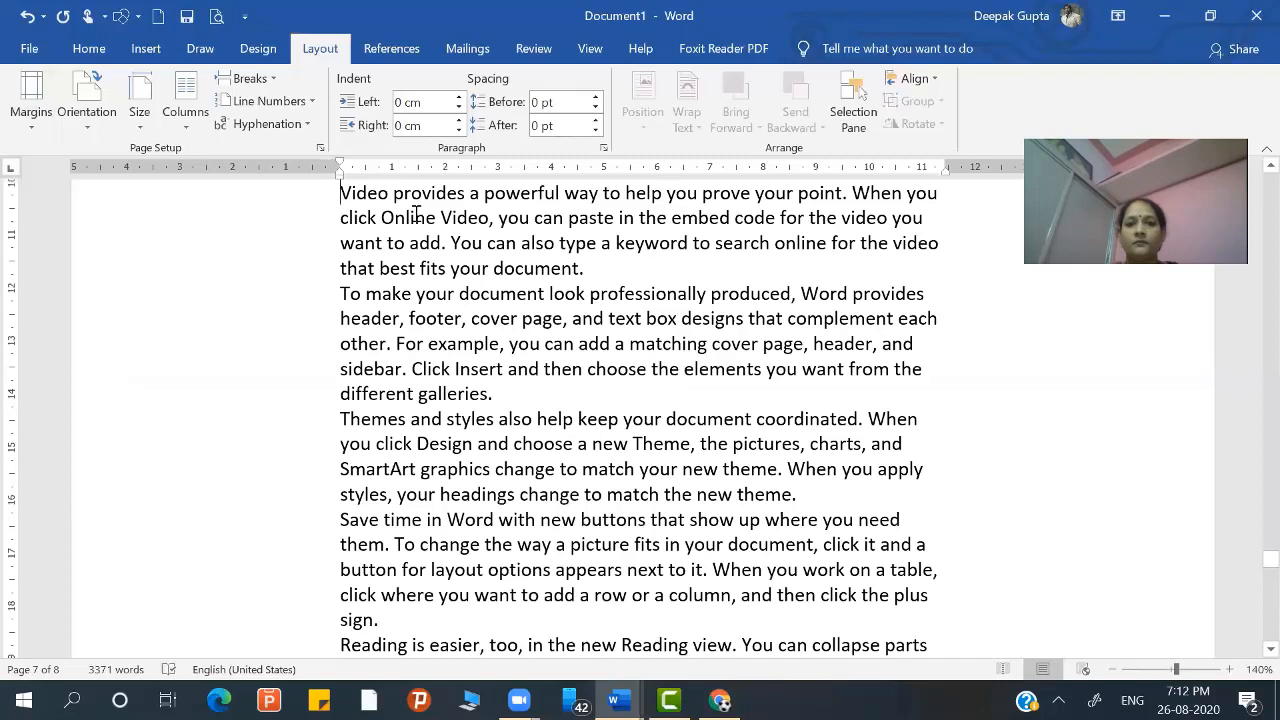
{"action": "scroll", "coordinate": [416, 213], "scroll_direction": "down", "scroll_amount": 1}
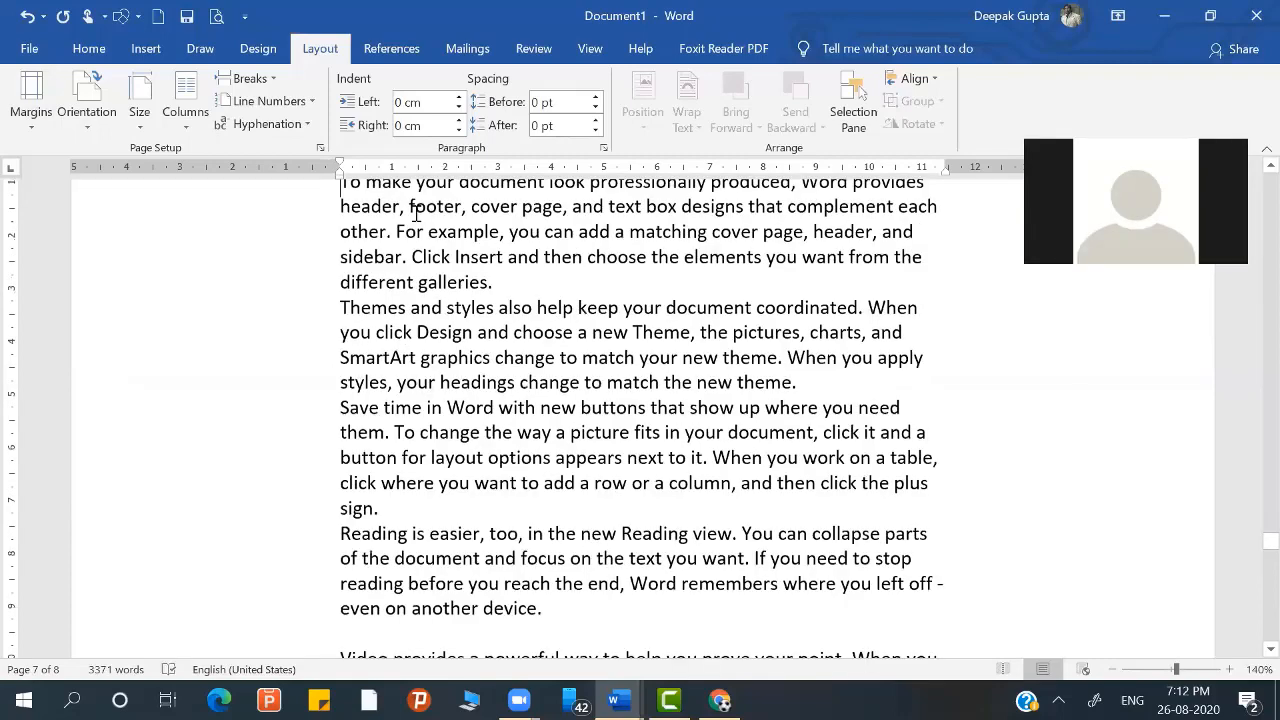
{"action": "scroll", "coordinate": [416, 213], "scroll_direction": "down", "scroll_amount": 3}
{"action": "scroll", "coordinate": [416, 213], "scroll_direction": "down", "scroll_amount": 2}
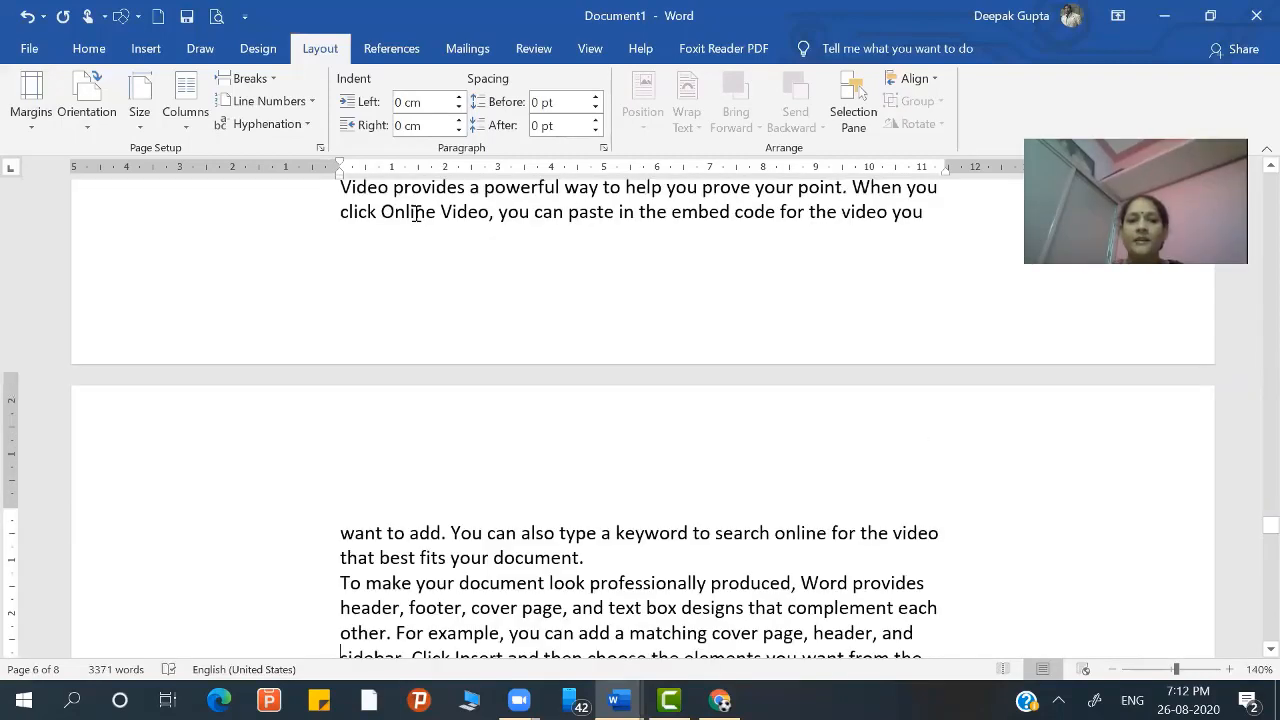
{"action": "scroll", "coordinate": [870, 523], "scroll_direction": "down", "scroll_amount": 2}
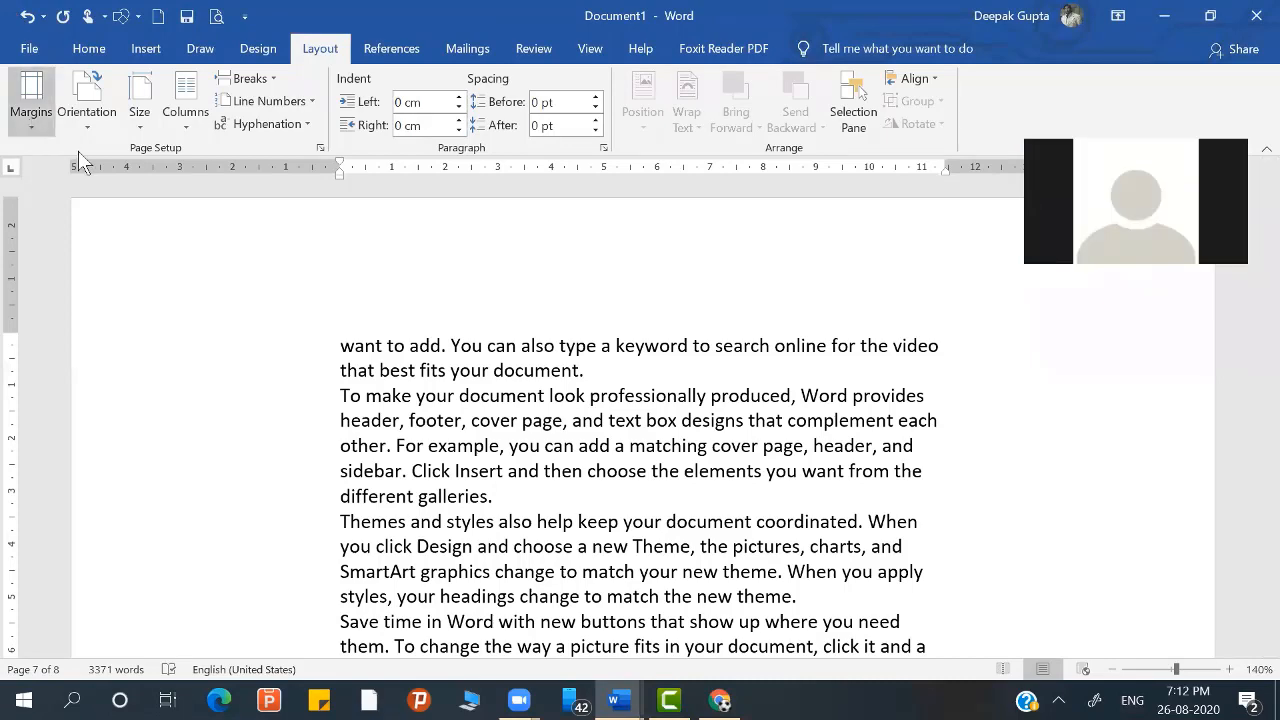
Set the document's page margins to the Normal preset
{"action": "left_click", "coordinate": [31, 100]}
{"action": "left_click", "coordinate": [105, 245]}
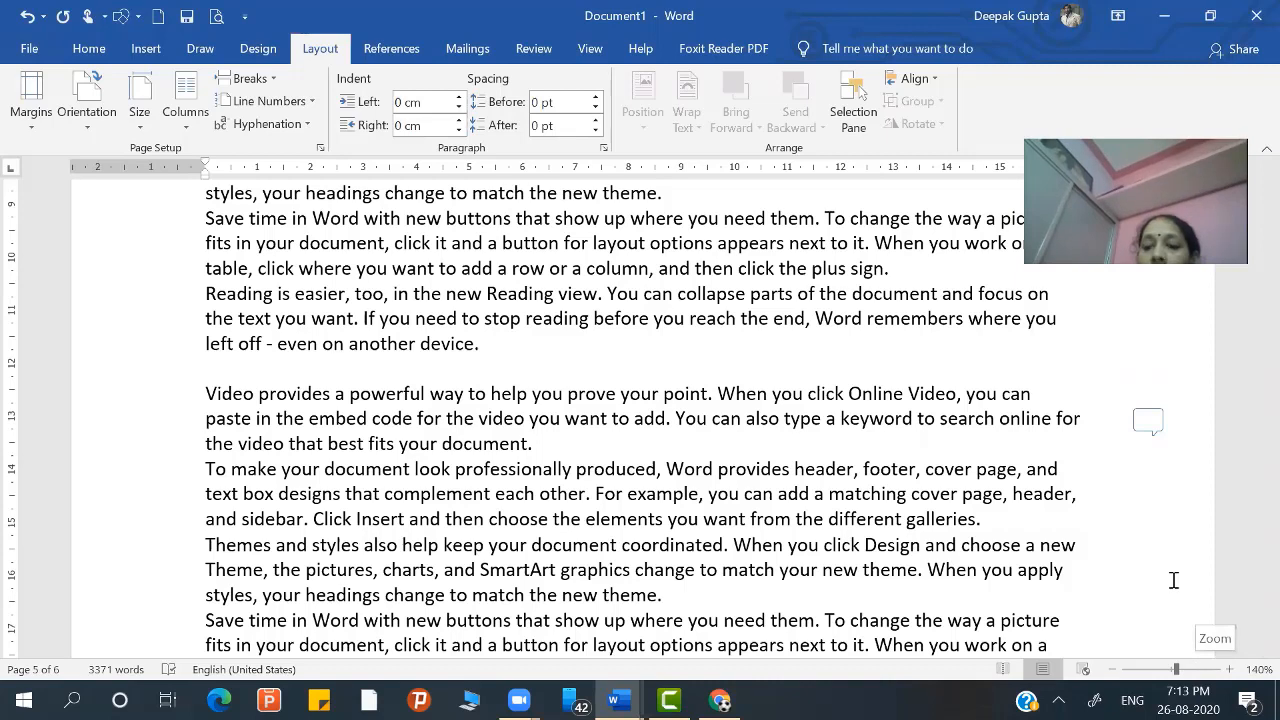
Zoom the document out to 30% to view its pages side by side
{"action": "left_click", "coordinate": [1113, 671]}
{"action": "left_click", "coordinate": [1113, 671]}
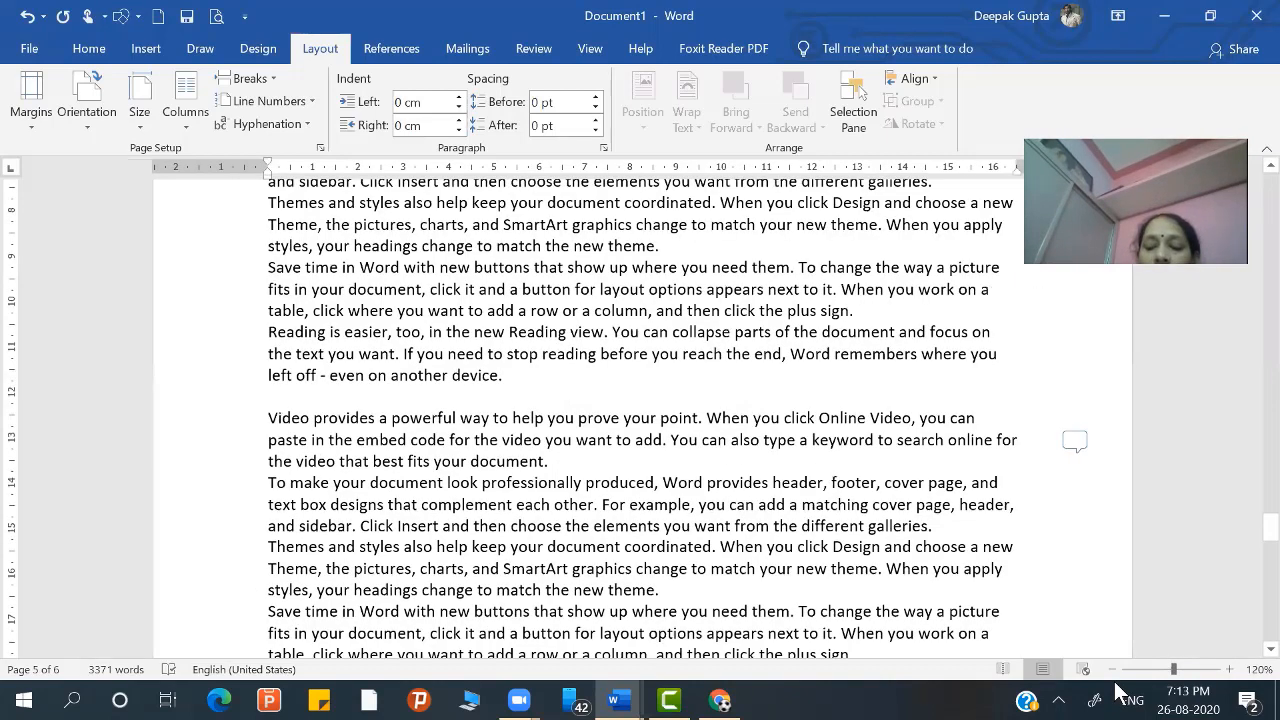
{"action": "left_click", "coordinate": [1113, 669]}
{"action": "left_click", "coordinate": [1113, 669]}
{"action": "left_click", "coordinate": [1113, 669]}
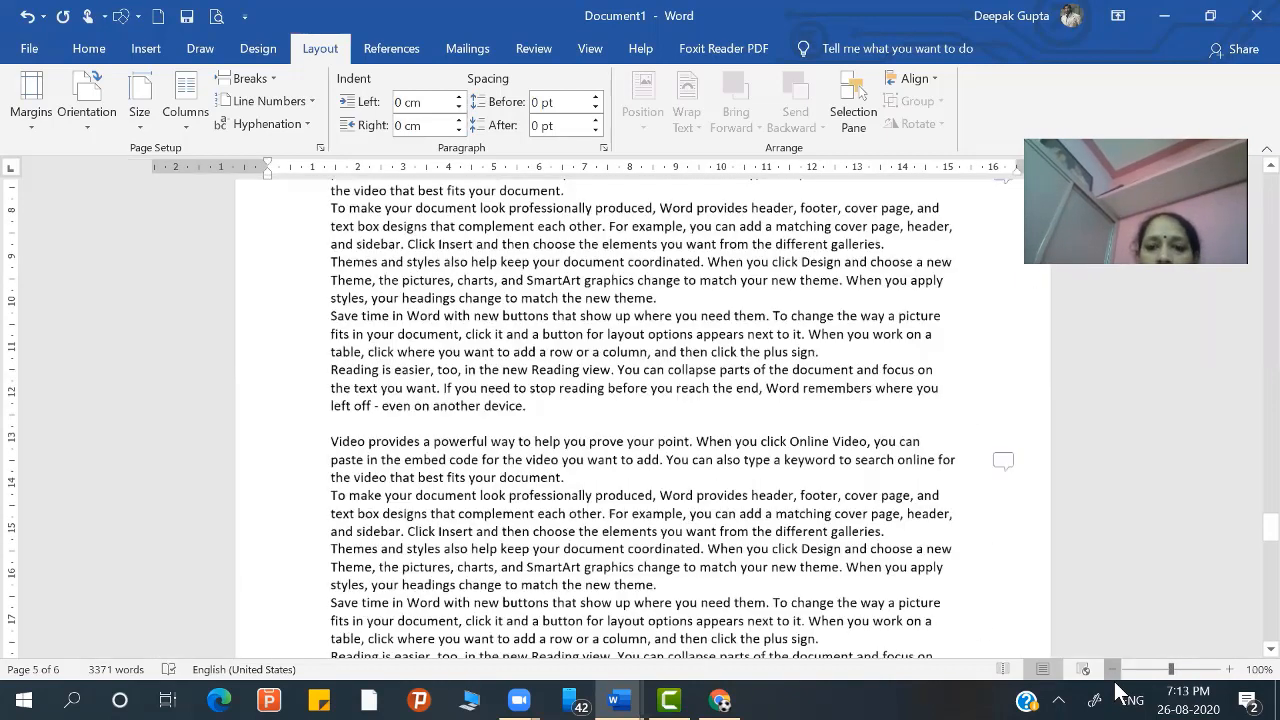
{"action": "left_click", "coordinate": [1113, 669]}
{"action": "left_click", "coordinate": [1113, 669]}
{"action": "left_click", "coordinate": [1113, 669]}
{"action": "left_click", "coordinate": [1113, 669]}
{"action": "left_click", "coordinate": [1113, 671]}
{"action": "left_click", "coordinate": [1113, 671]}
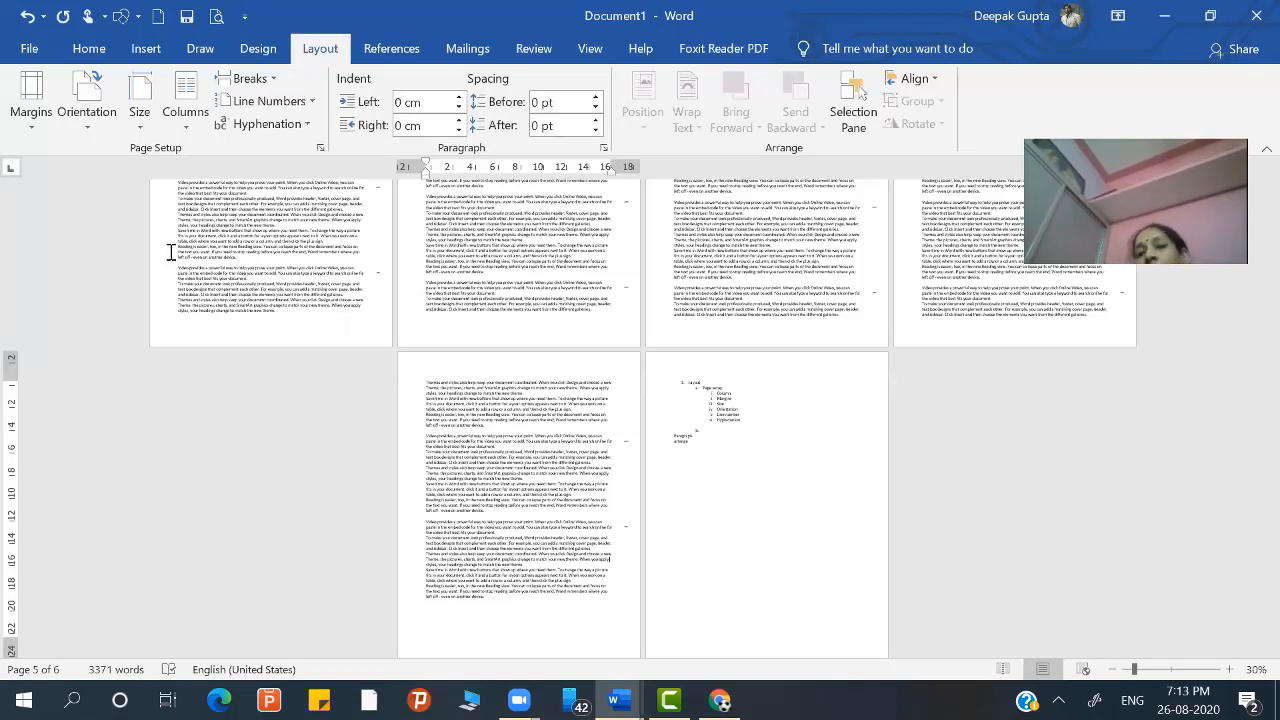
Switch the page orientation to Landscape, review the pages, and return the document to Portrait
{"action": "left_click", "coordinate": [93, 128]}
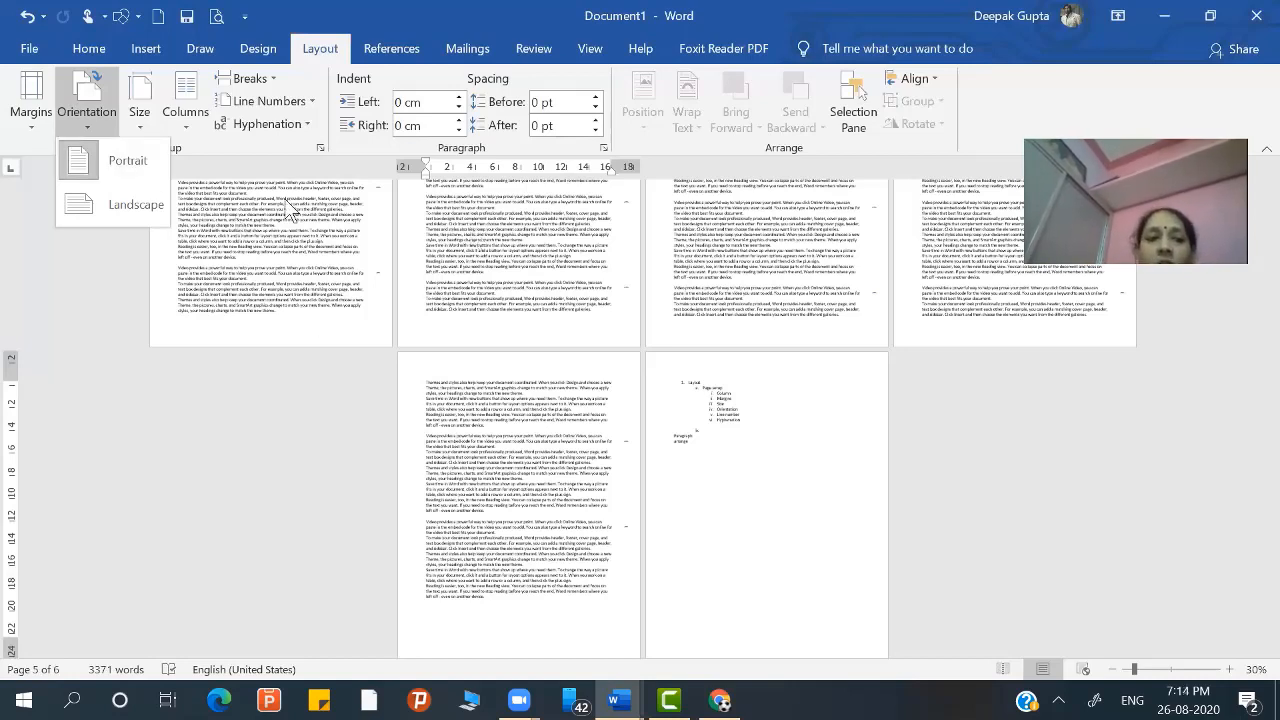
{"action": "left_click", "coordinate": [97, 210]}
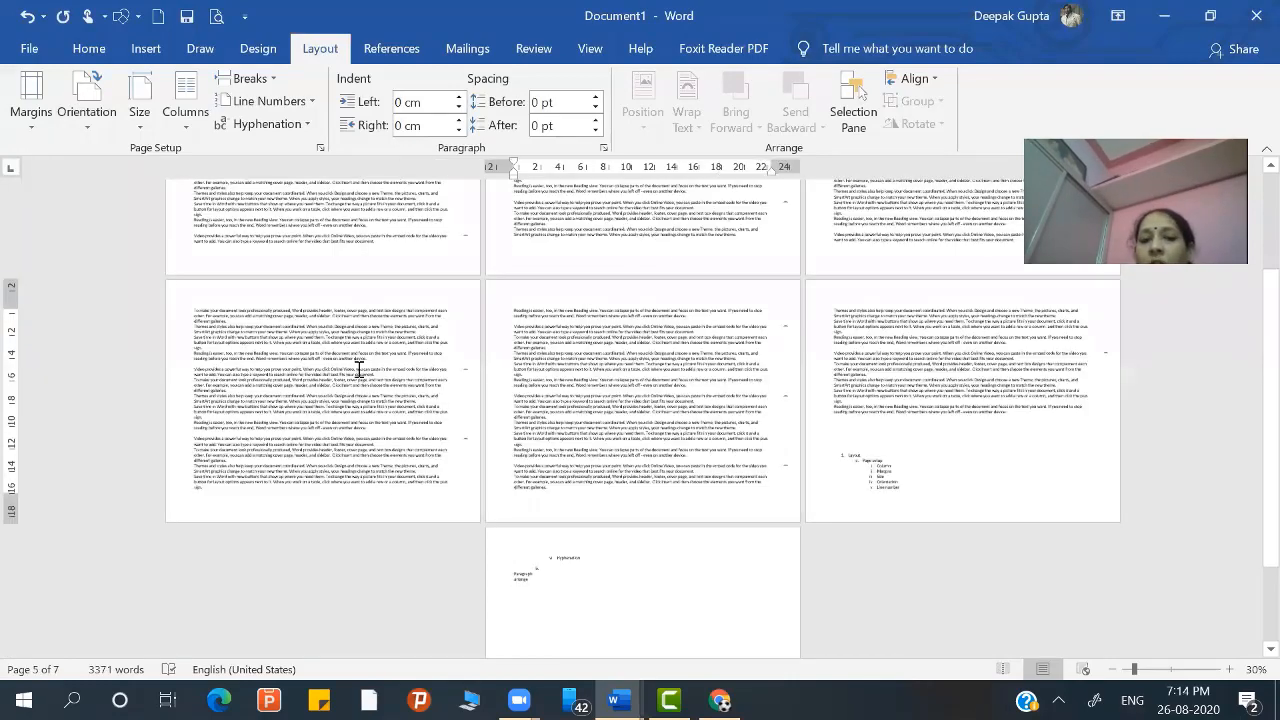
{"action": "left_click", "coordinate": [314, 443]}
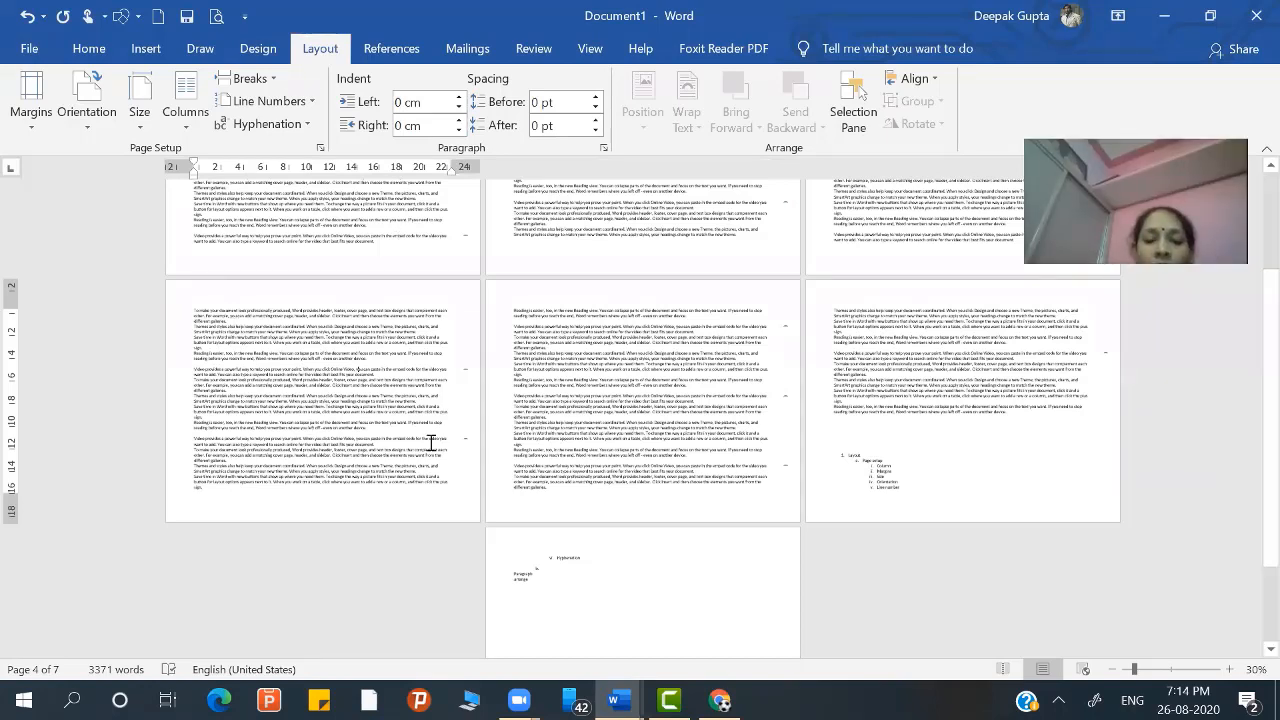
{"action": "left_click", "coordinate": [99, 126]}
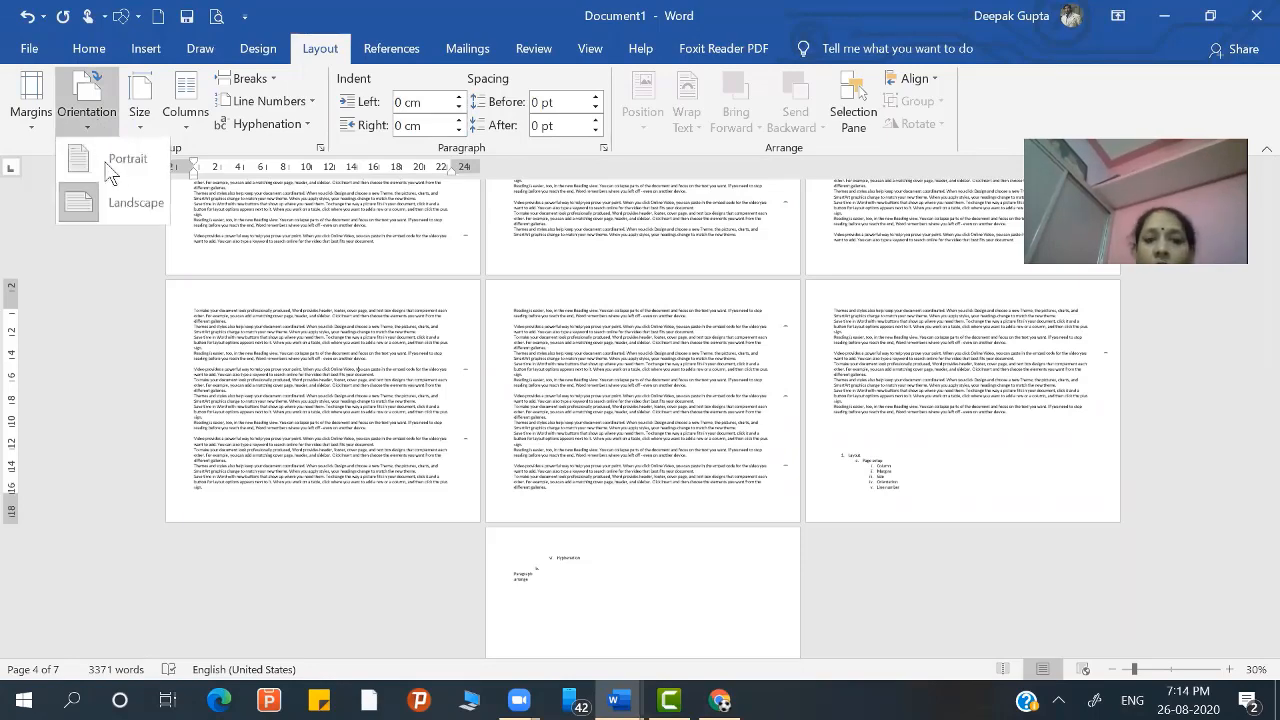
{"action": "left_click", "coordinate": [110, 172]}
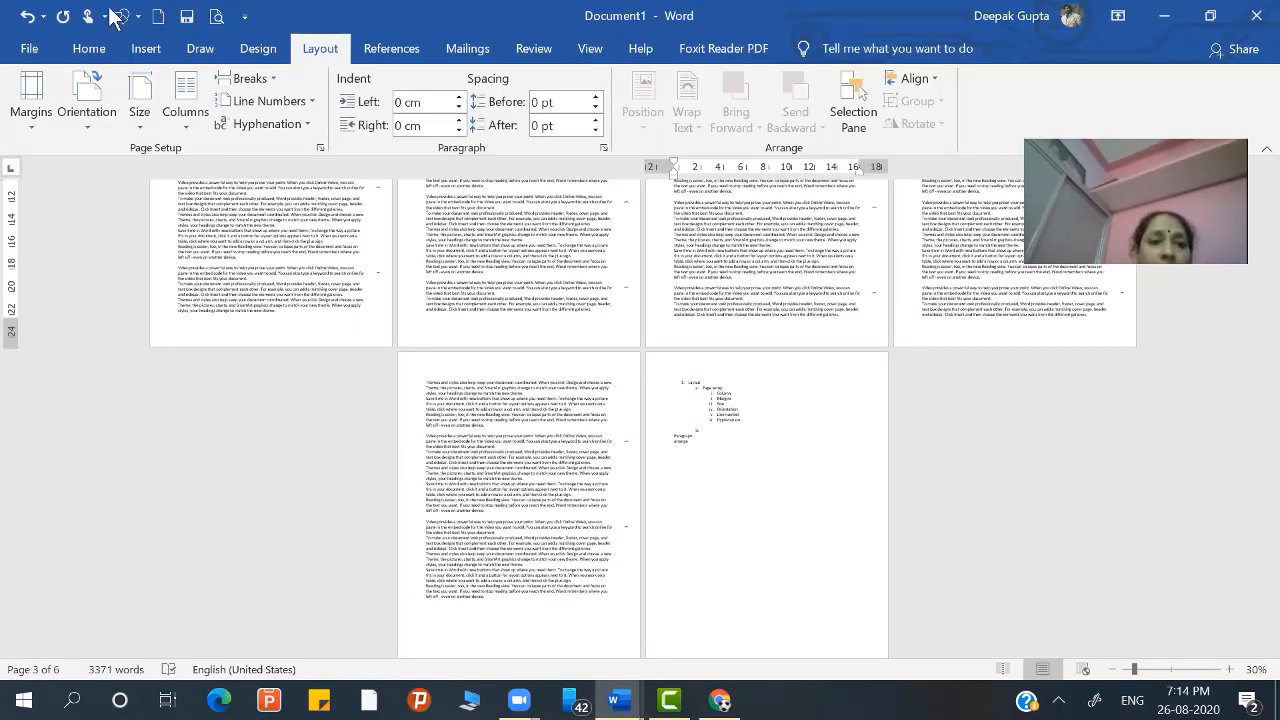
Try the Legal paper size (21.59 cm x 35.56 cm) on the document and undo the change
{"action": "left_click", "coordinate": [140, 112]}
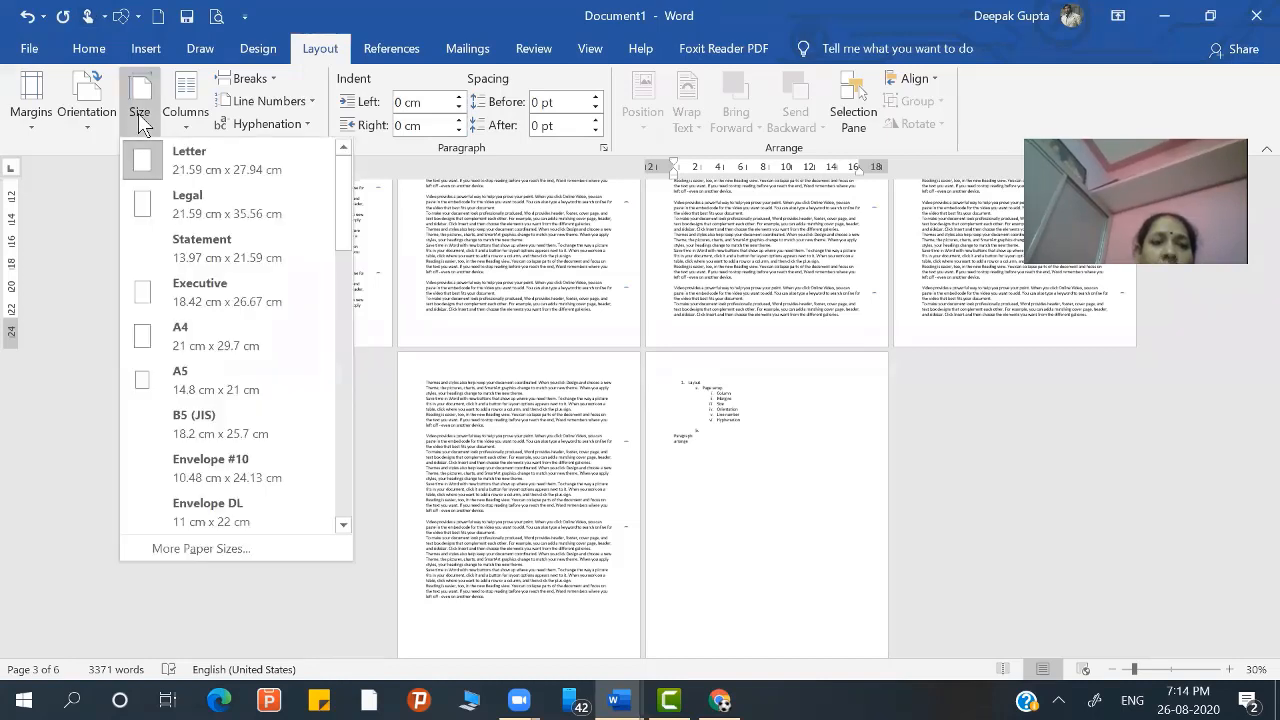
{"action": "left_click", "coordinate": [195, 210]}
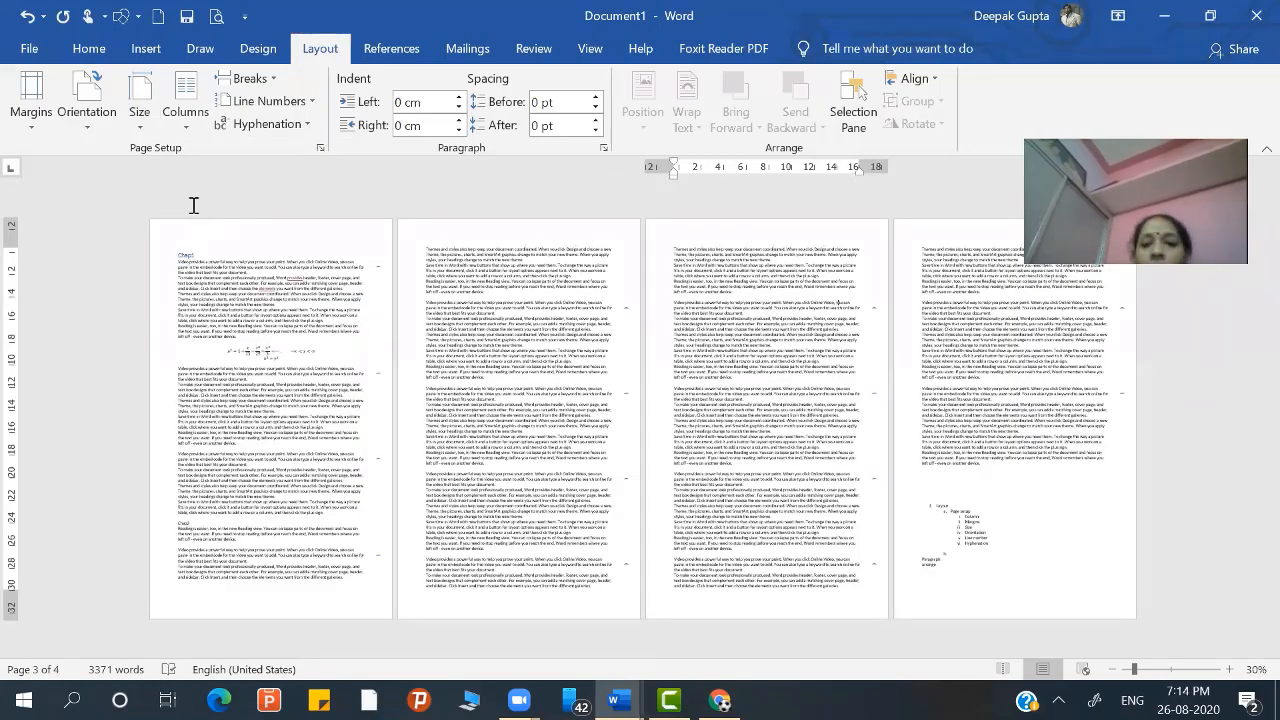
{"action": "key", "text": "ctrl+z"}
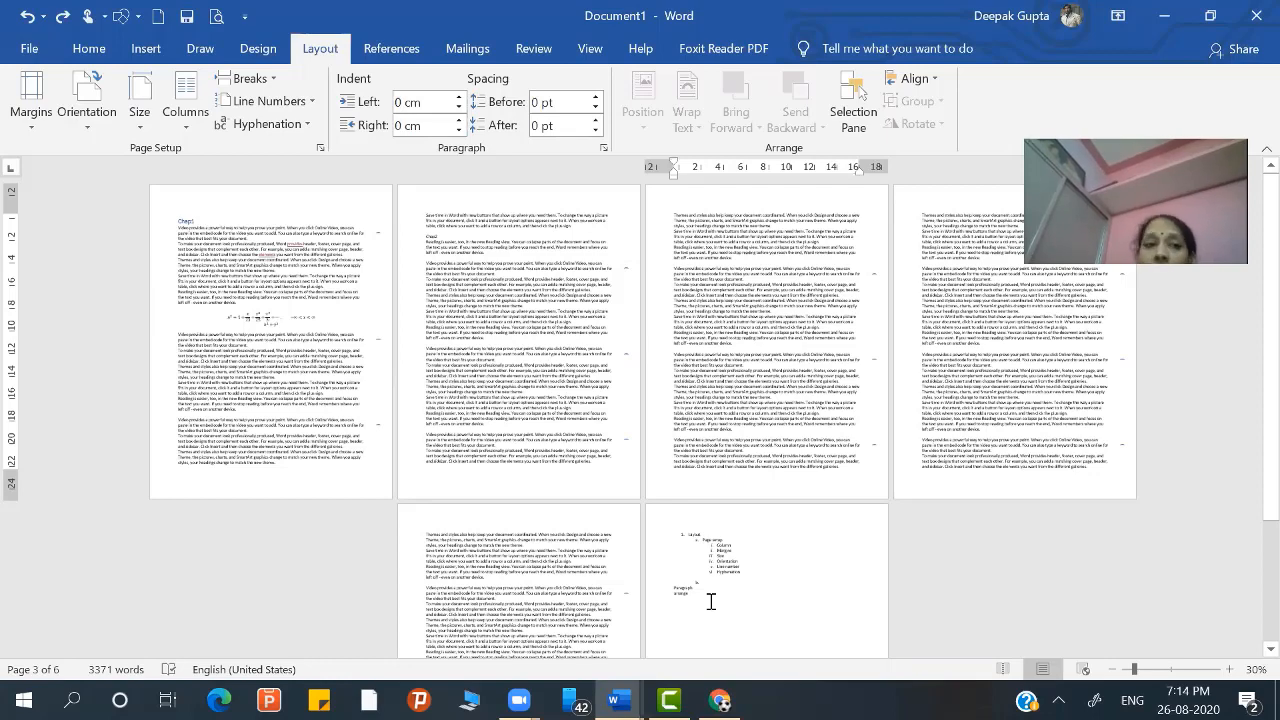
Apply the Legal paper size again and replace it with Statement (13.97 cm x 21.59 cm)
{"action": "left_click", "coordinate": [141, 118]}
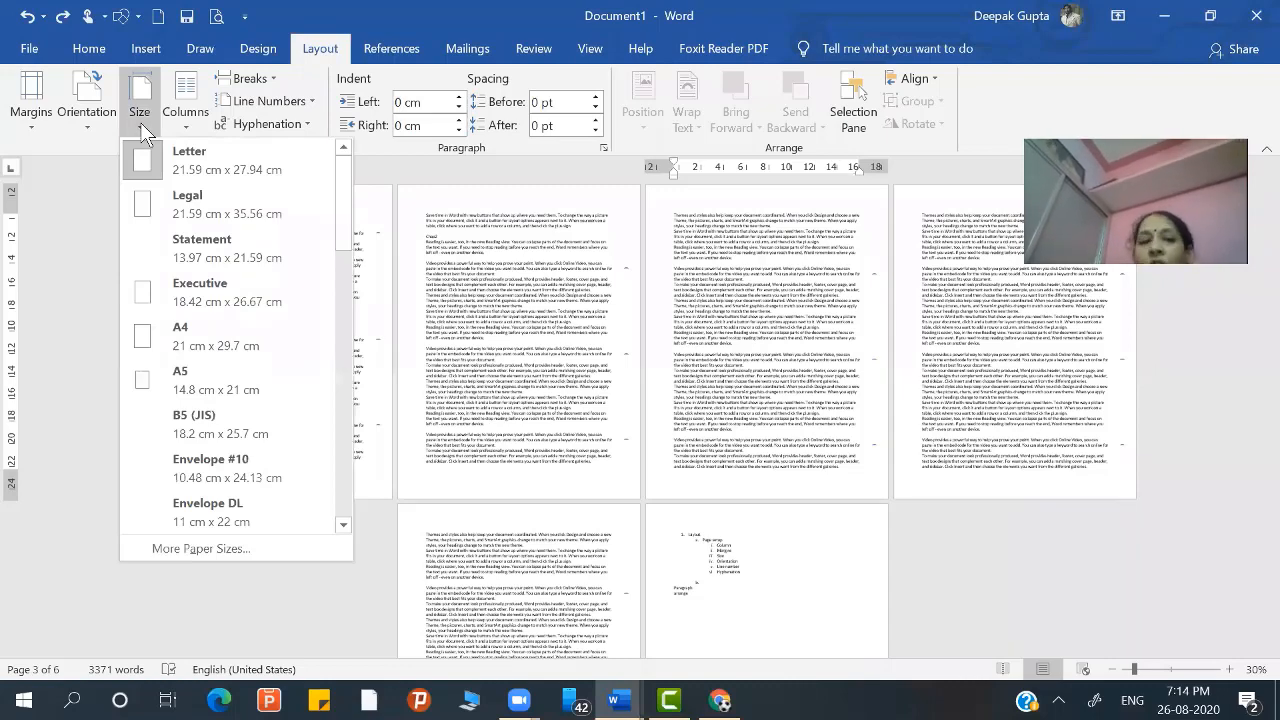
{"action": "left_click", "coordinate": [174, 192]}
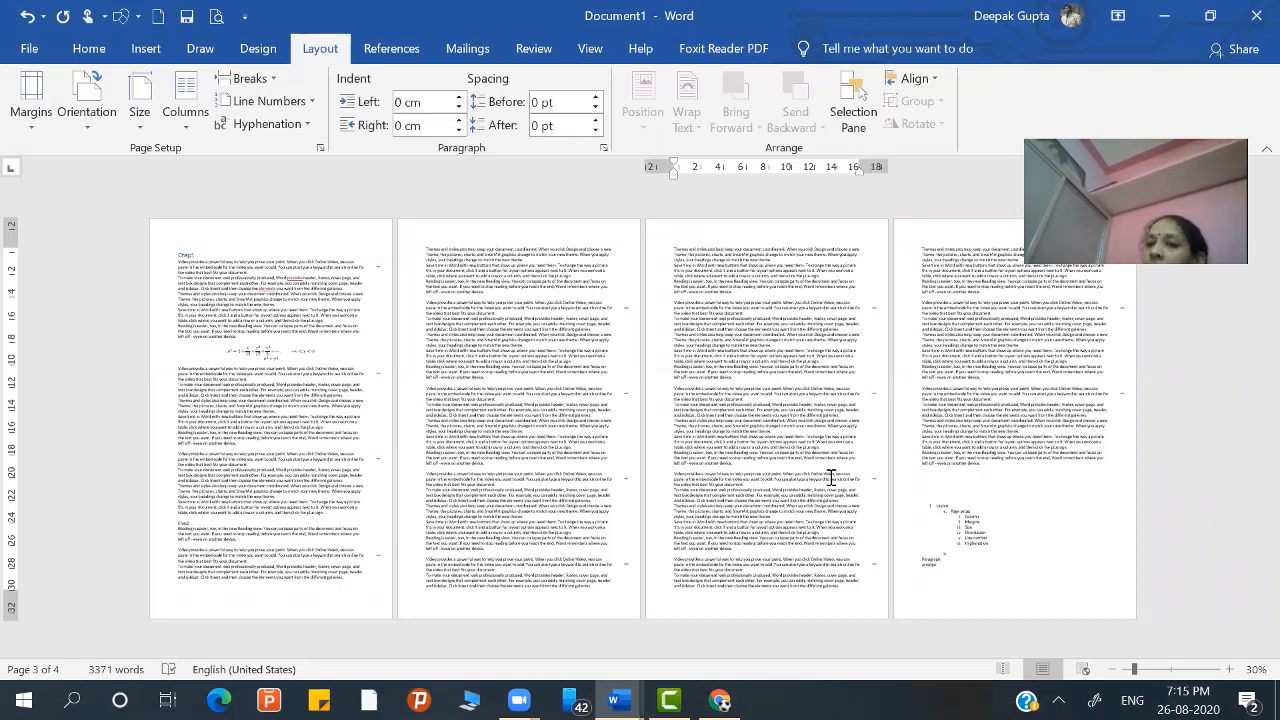
{"action": "left_click", "coordinate": [141, 130]}
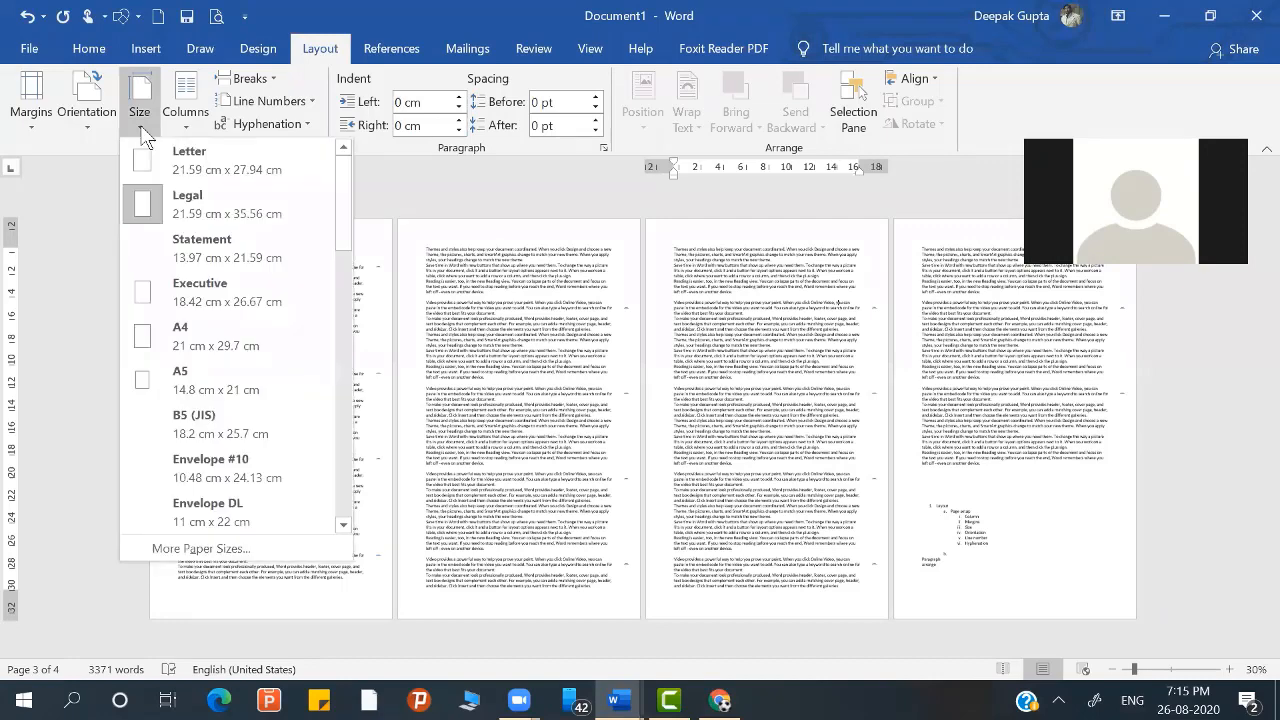
{"action": "left_click", "coordinate": [187, 262]}
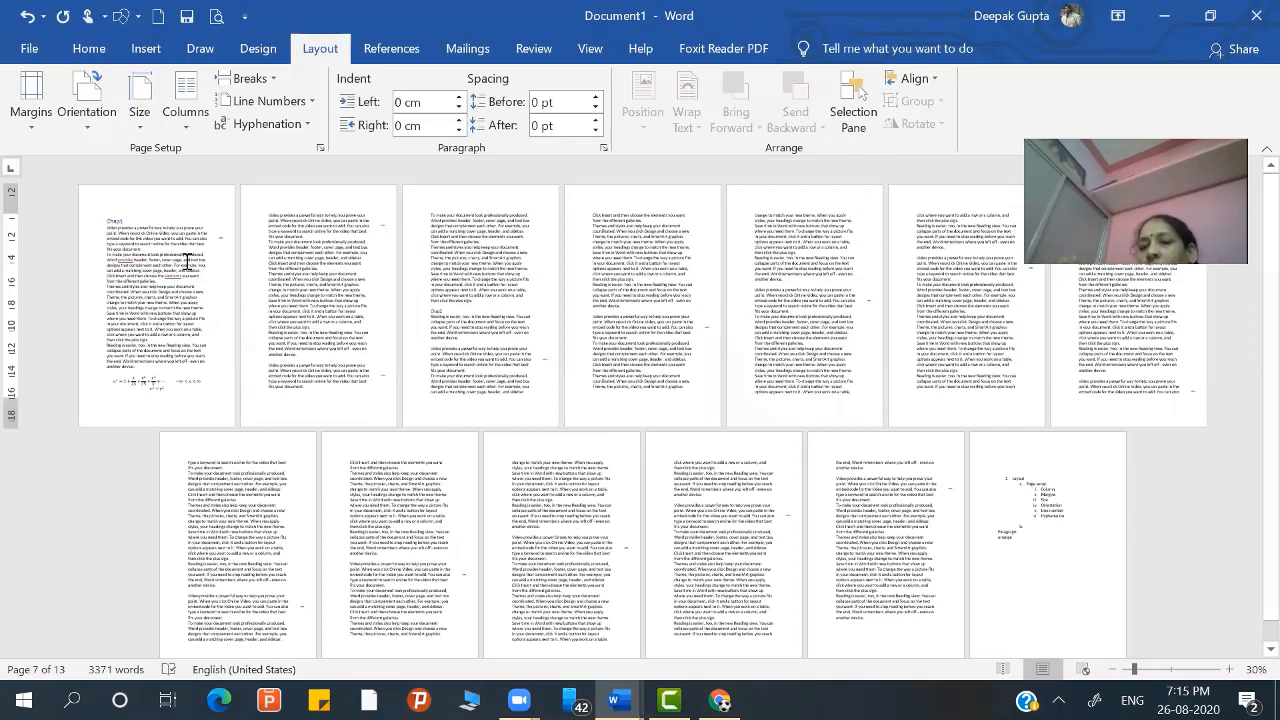
Apply the Executive paper size (18.42 cm x 26.67 cm) and return the document to Letter
{"action": "left_click", "coordinate": [146, 130]}
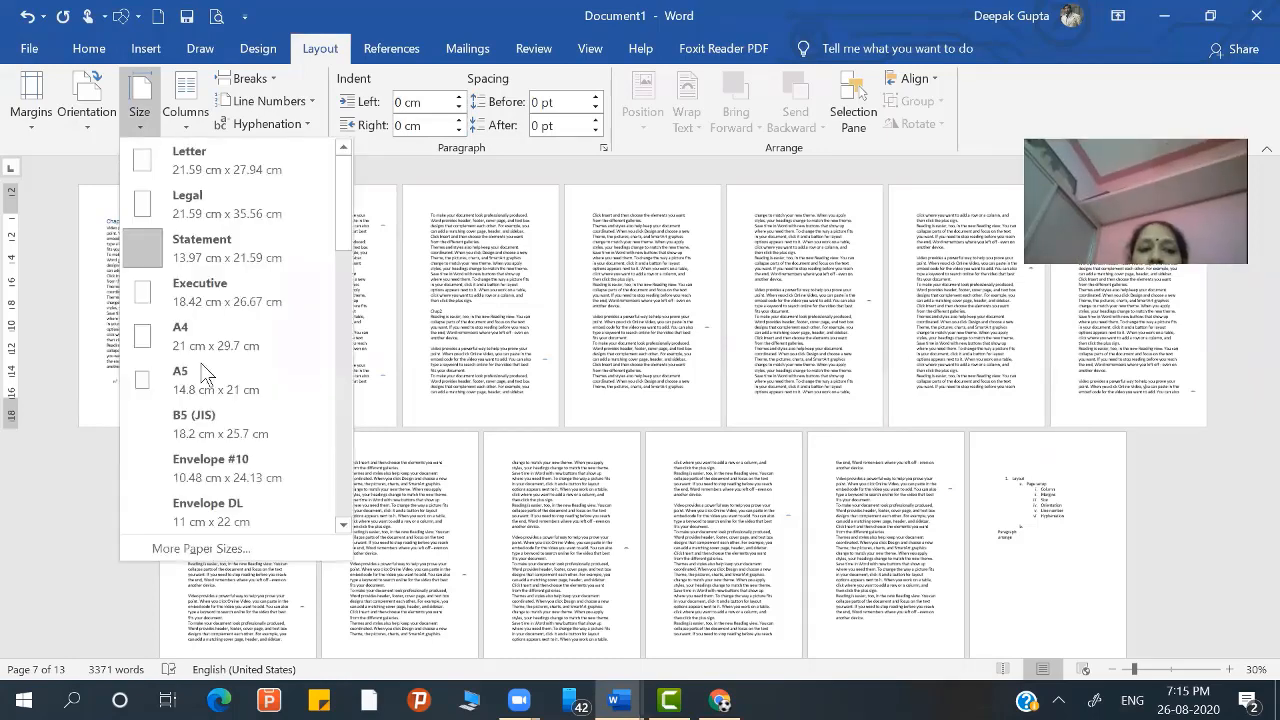
{"action": "left_click", "coordinate": [200, 290]}
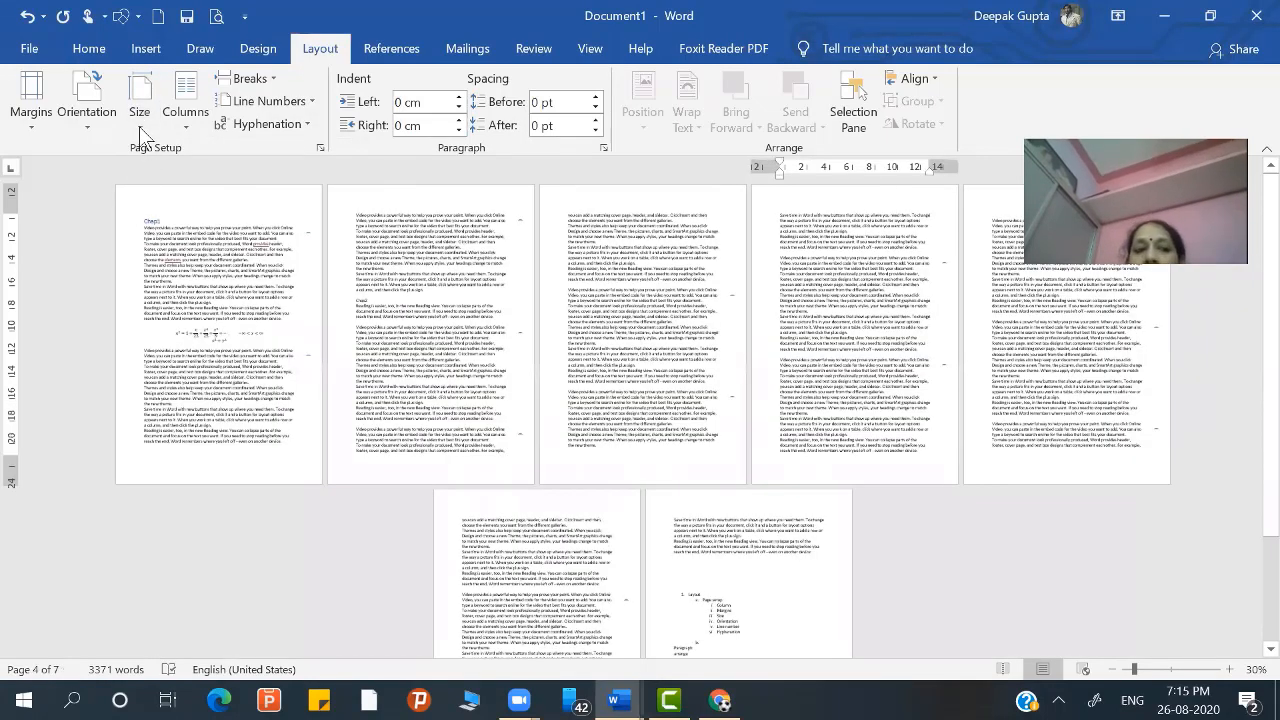
{"action": "left_click", "coordinate": [139, 126]}
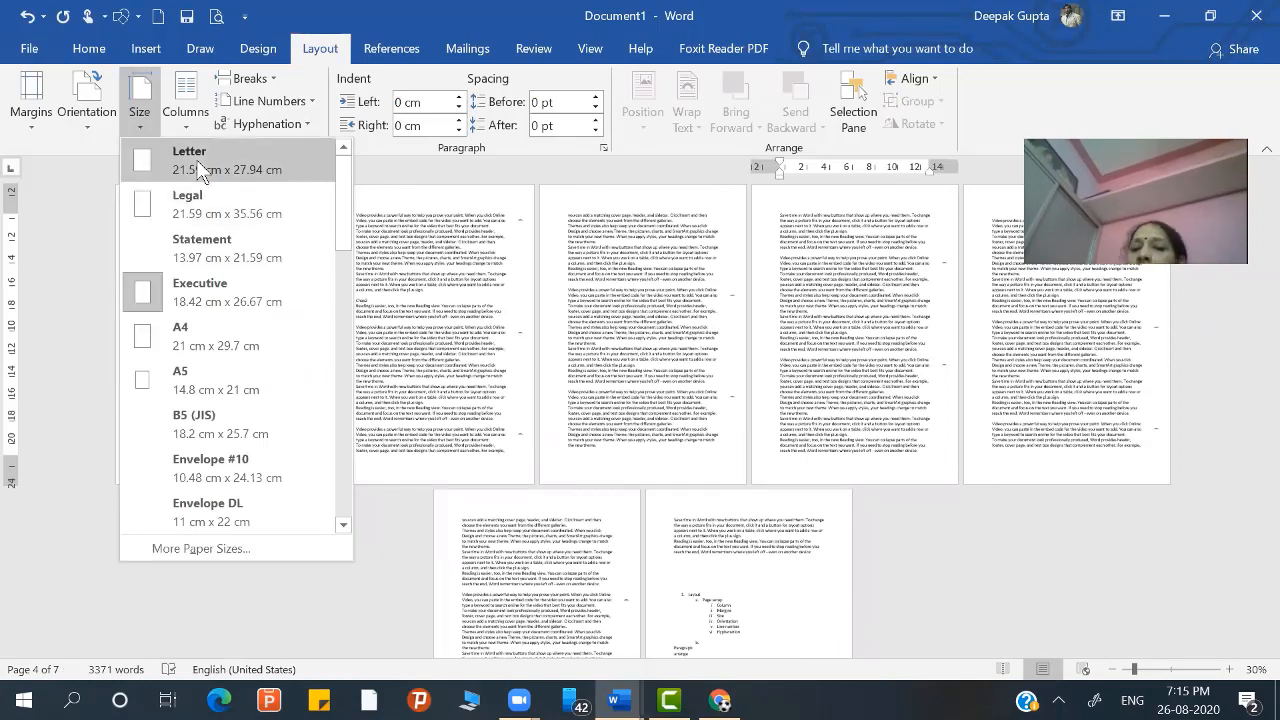
{"action": "left_click", "coordinate": [196, 159]}
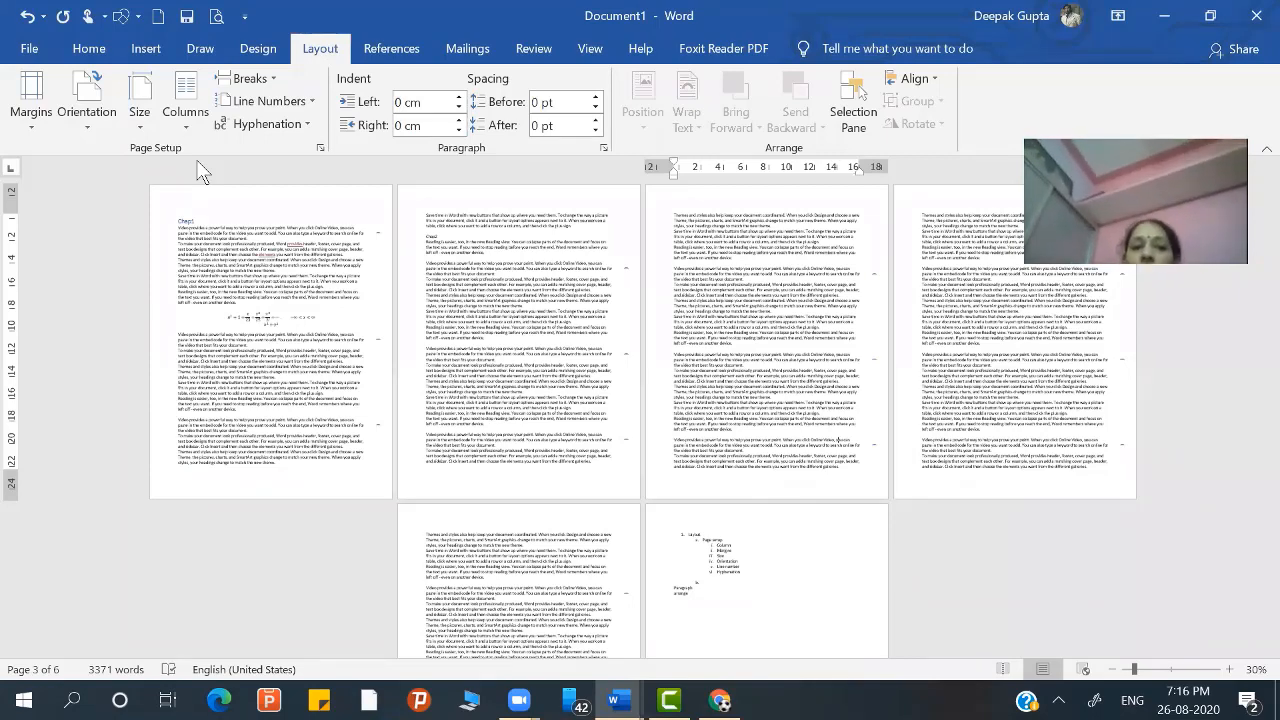
Try the Envelope #10 paper size (10.48 cm x 24.13 cm) and replace it with Envelope DL (11 cm x 22 cm)
{"action": "left_click", "coordinate": [140, 127]}
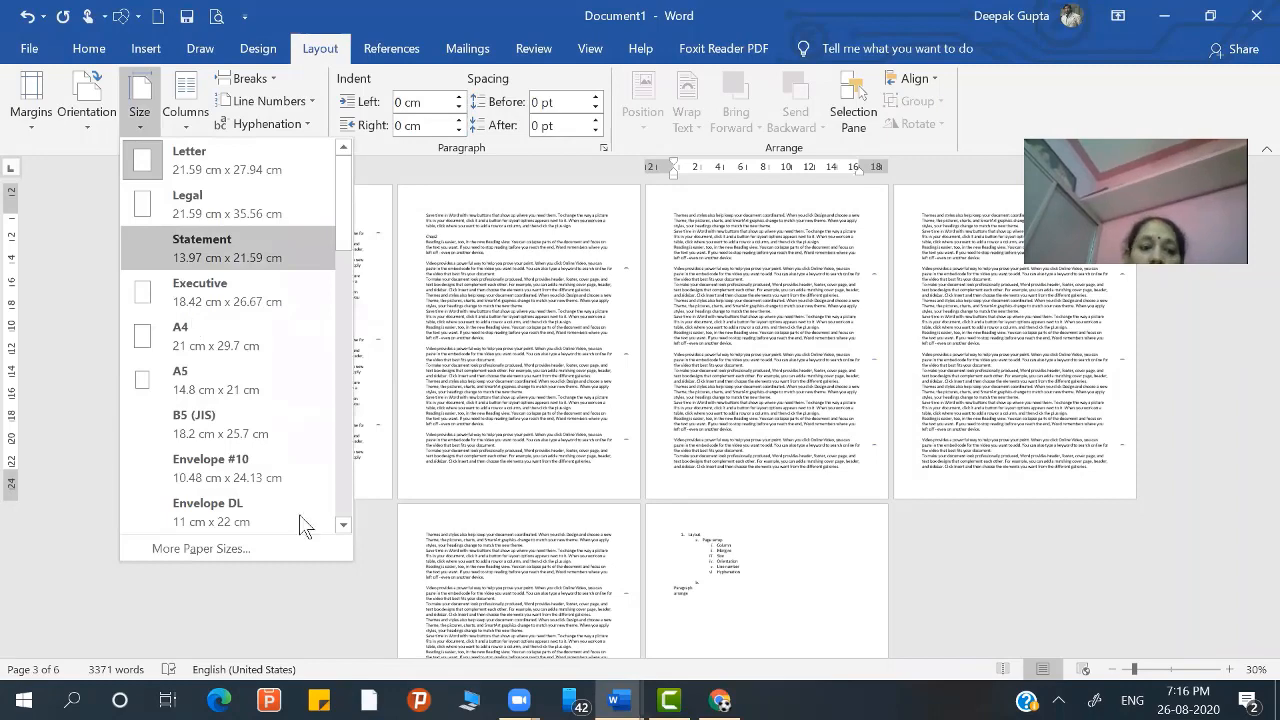
{"action": "left_click", "coordinate": [257, 463]}
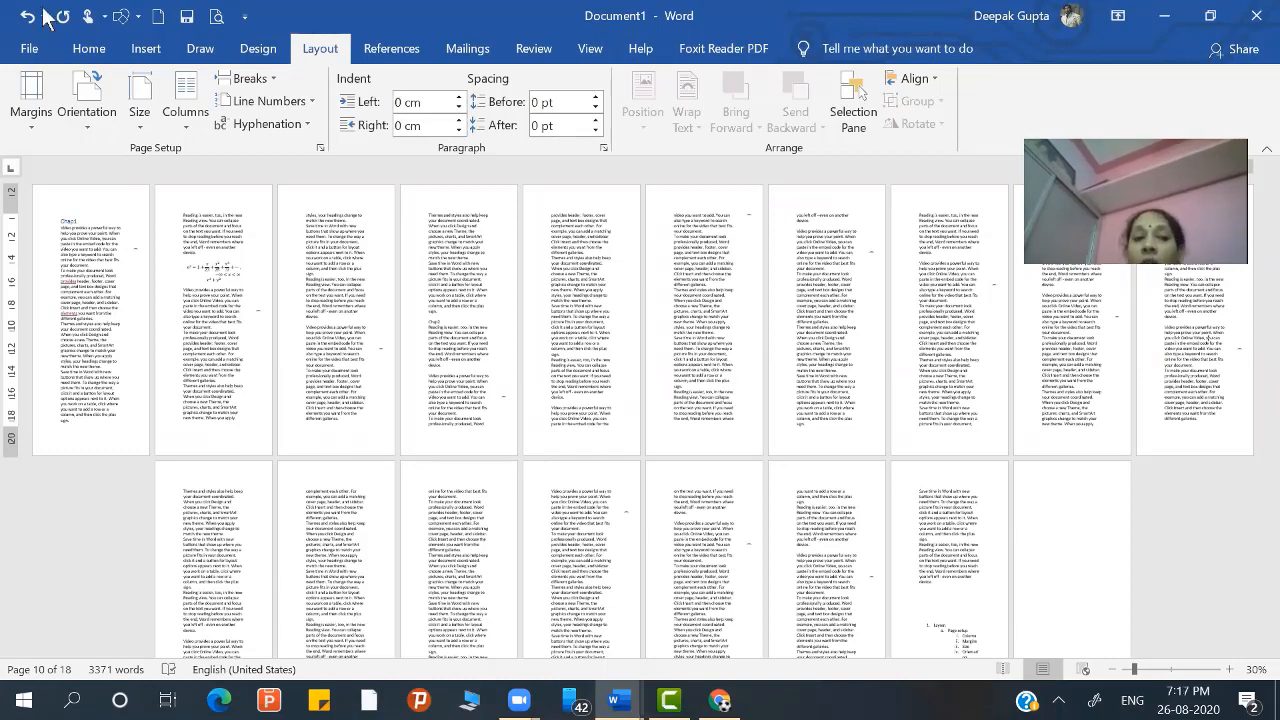
{"action": "left_click", "coordinate": [139, 120]}
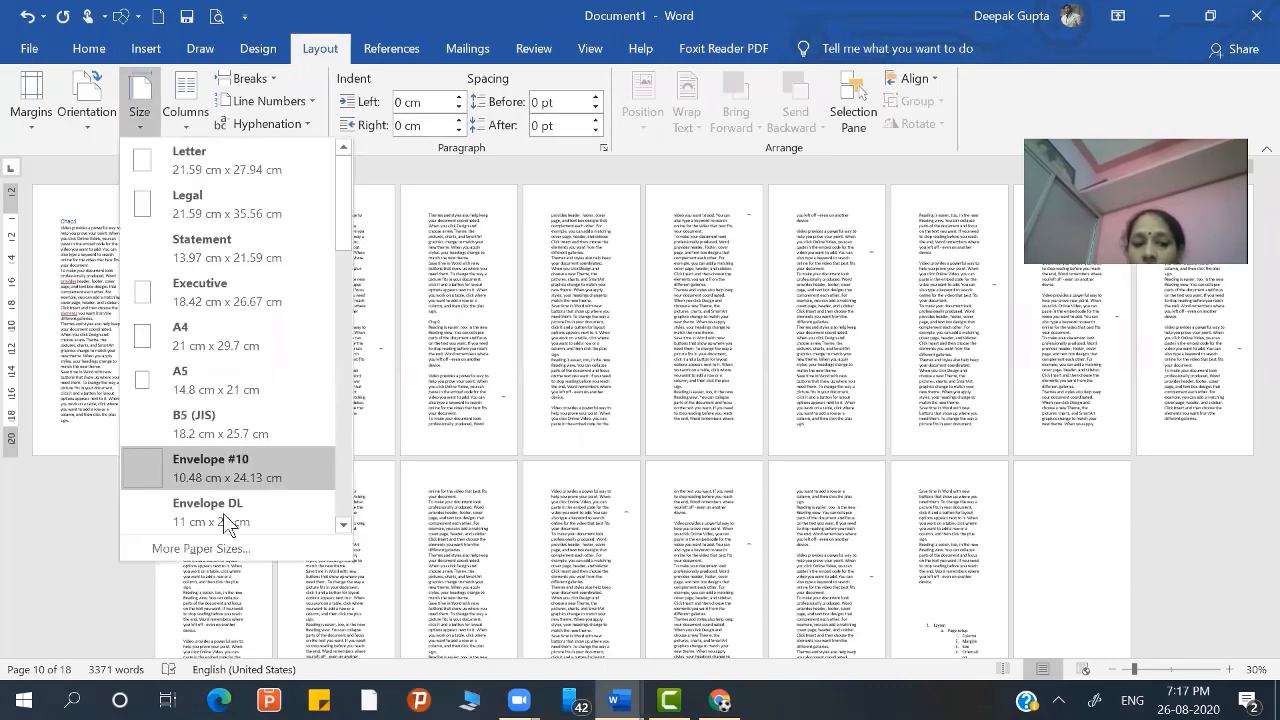
{"action": "left_click", "coordinate": [223, 513]}
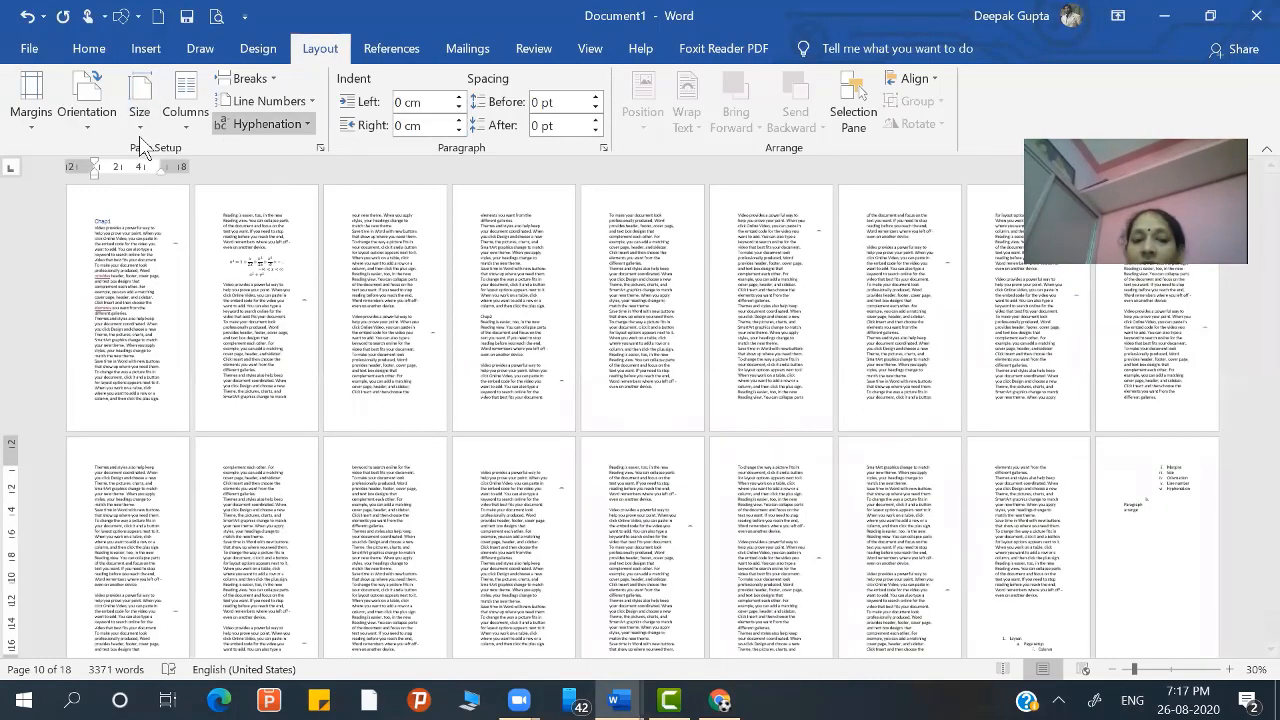
Try the Japanese Envelope Chou #3 paper size (12 cm x 23.5 cm), followed by 10x15cm
{"action": "left_click", "coordinate": [140, 134]}
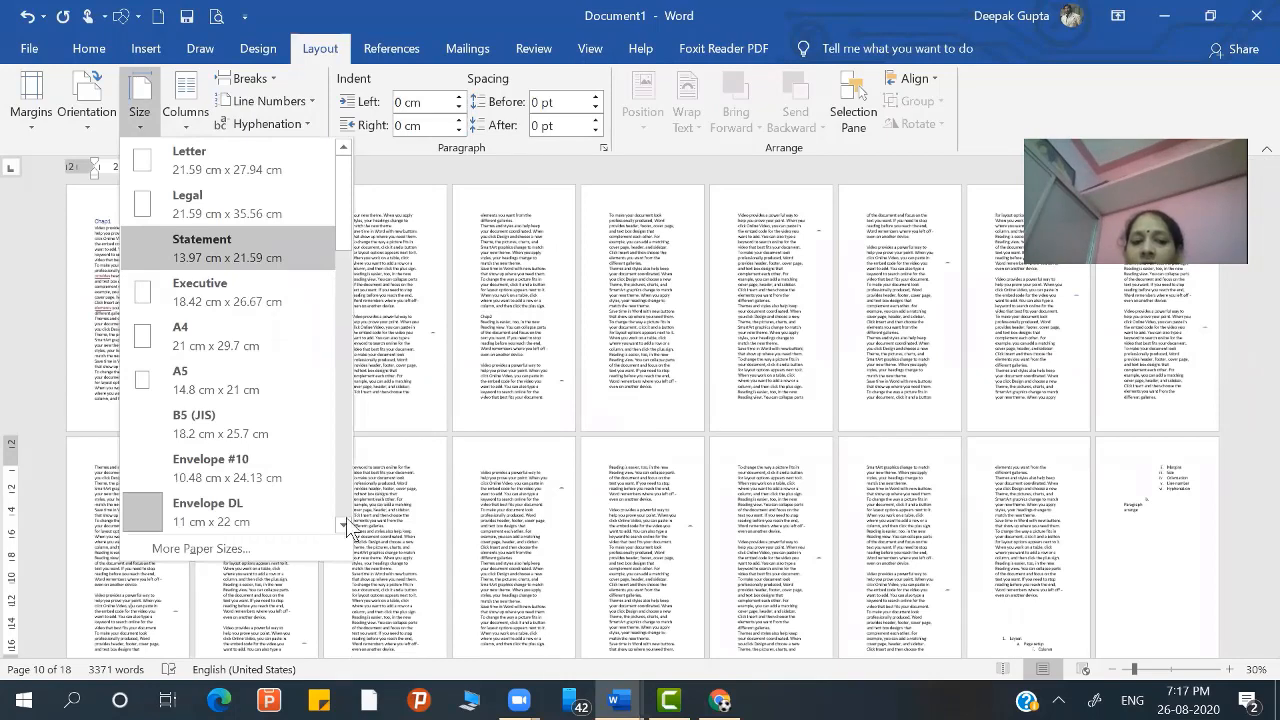
{"action": "scroll", "coordinate": [346, 537], "scroll_direction": "down", "scroll_amount": 1}
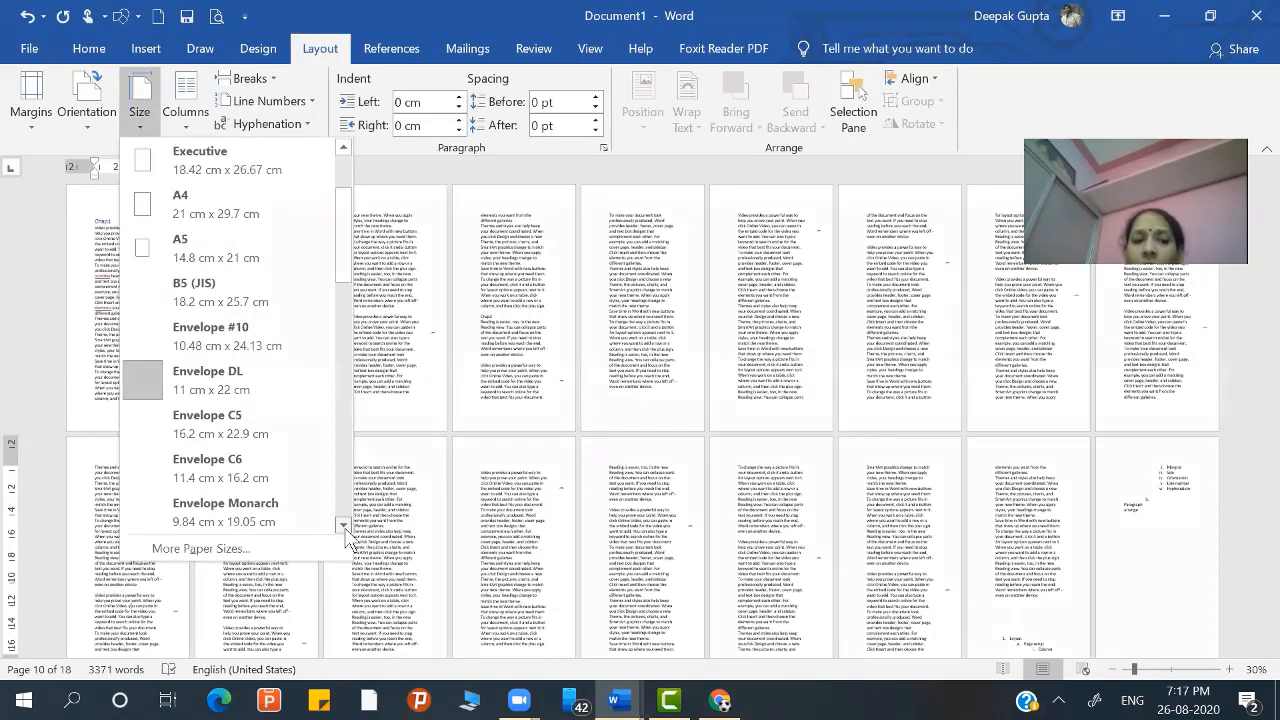
{"action": "scroll", "coordinate": [346, 537], "scroll_direction": "down", "scroll_amount": 1}
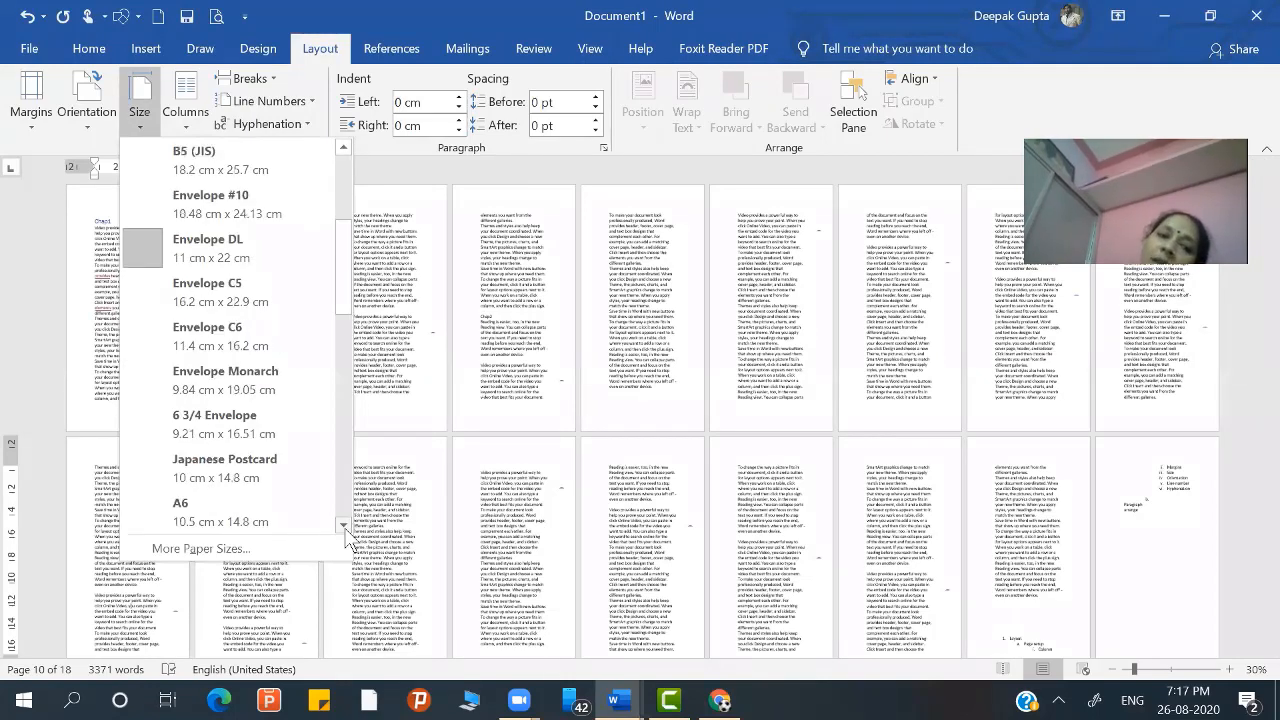
{"action": "scroll", "coordinate": [346, 537], "scroll_direction": "down", "scroll_amount": 1}
{"action": "scroll", "coordinate": [180, 330], "scroll_direction": "down", "scroll_amount": 1}
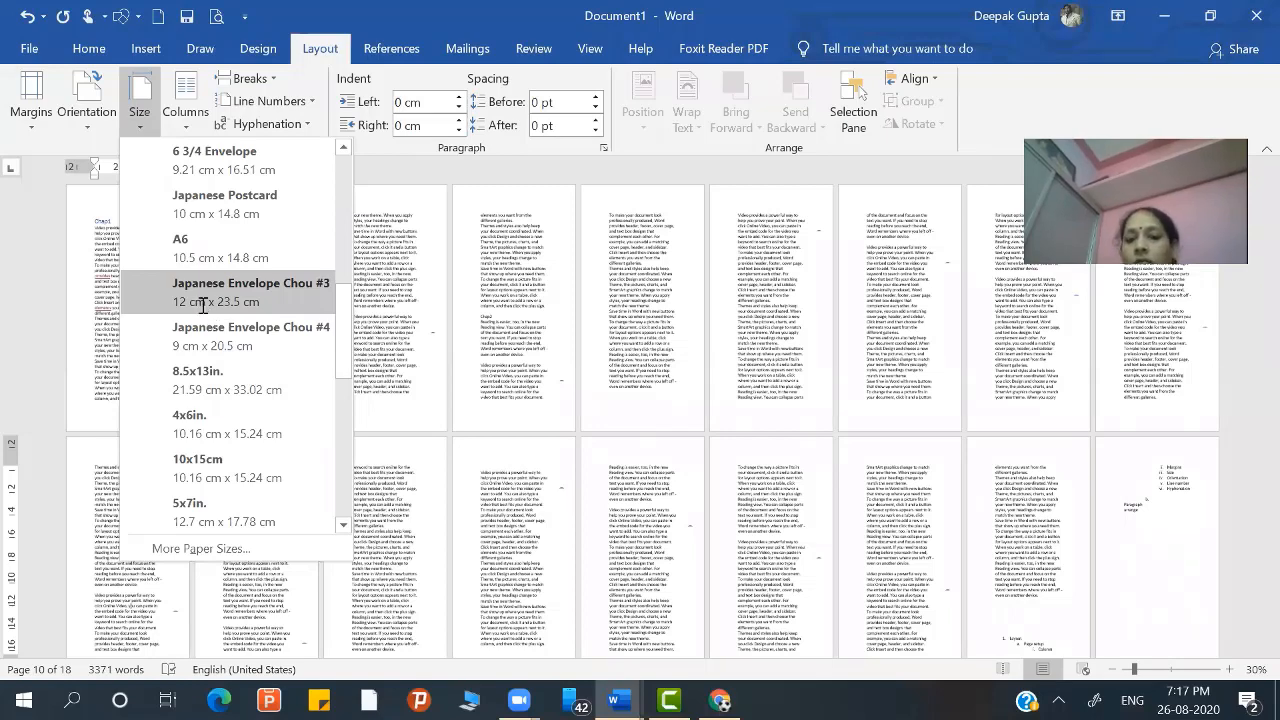
{"action": "left_click", "coordinate": [203, 305]}
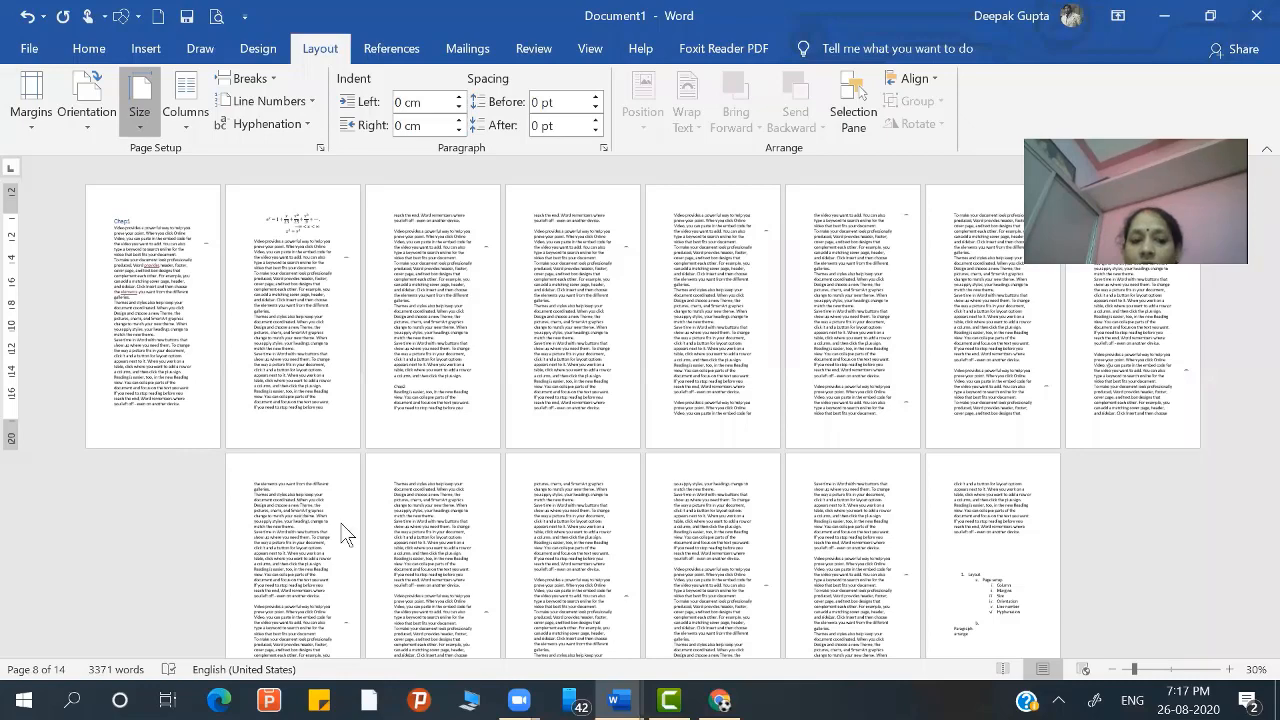
{"action": "left_click", "coordinate": [195, 473]}
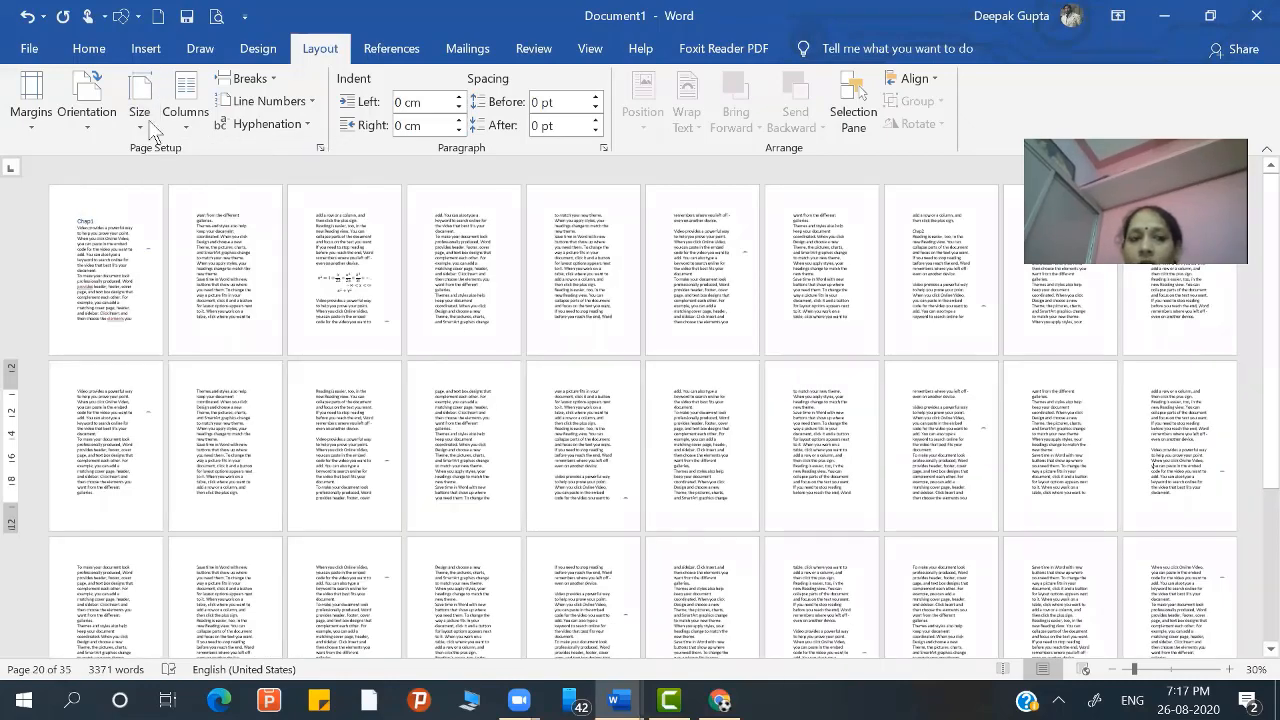
Set the document's paper size to Letter (21.59 cm x 27.94 cm)
{"action": "left_click", "coordinate": [151, 122]}
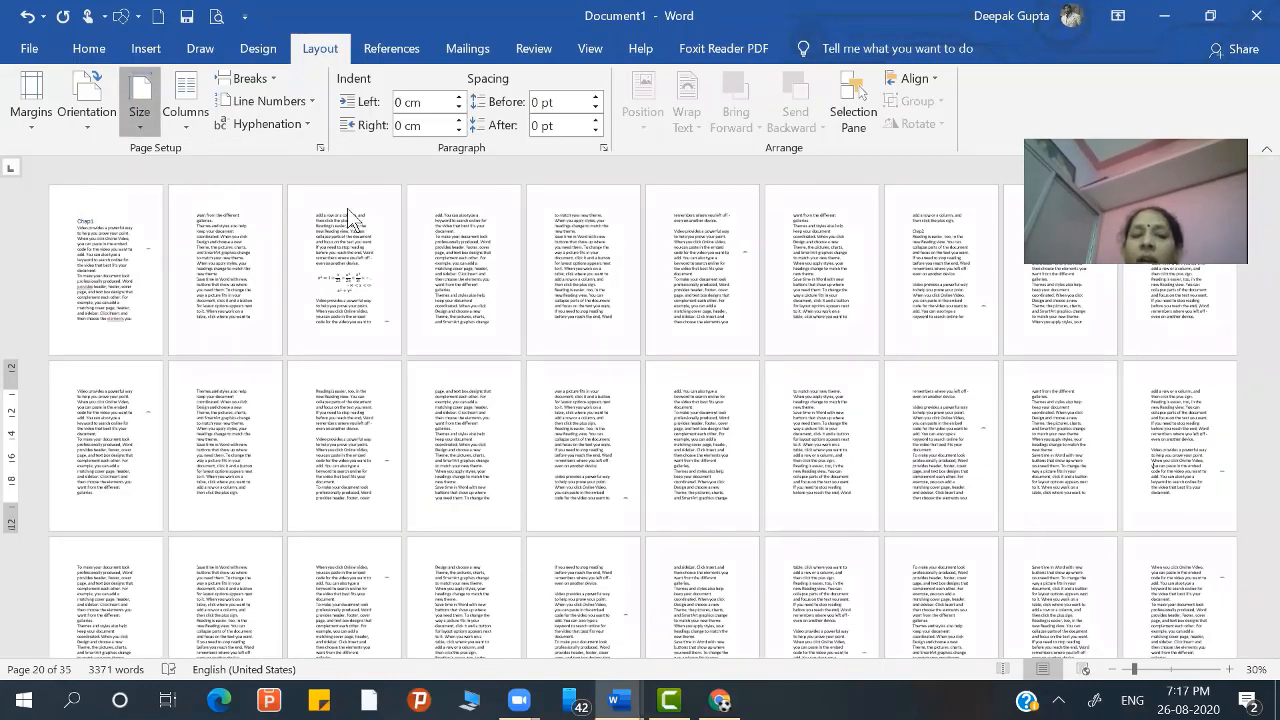
{"action": "scroll", "coordinate": [346, 208], "scroll_direction": "up", "scroll_amount": 4}
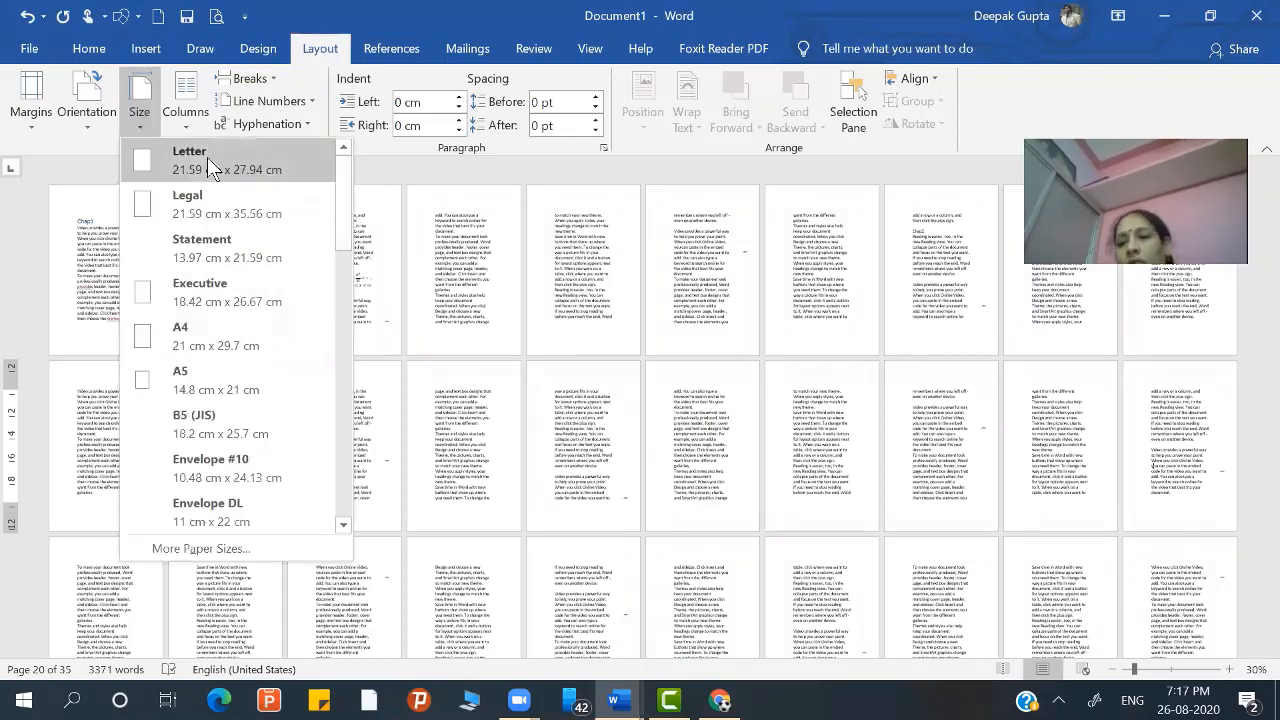
{"action": "left_click", "coordinate": [207, 157]}
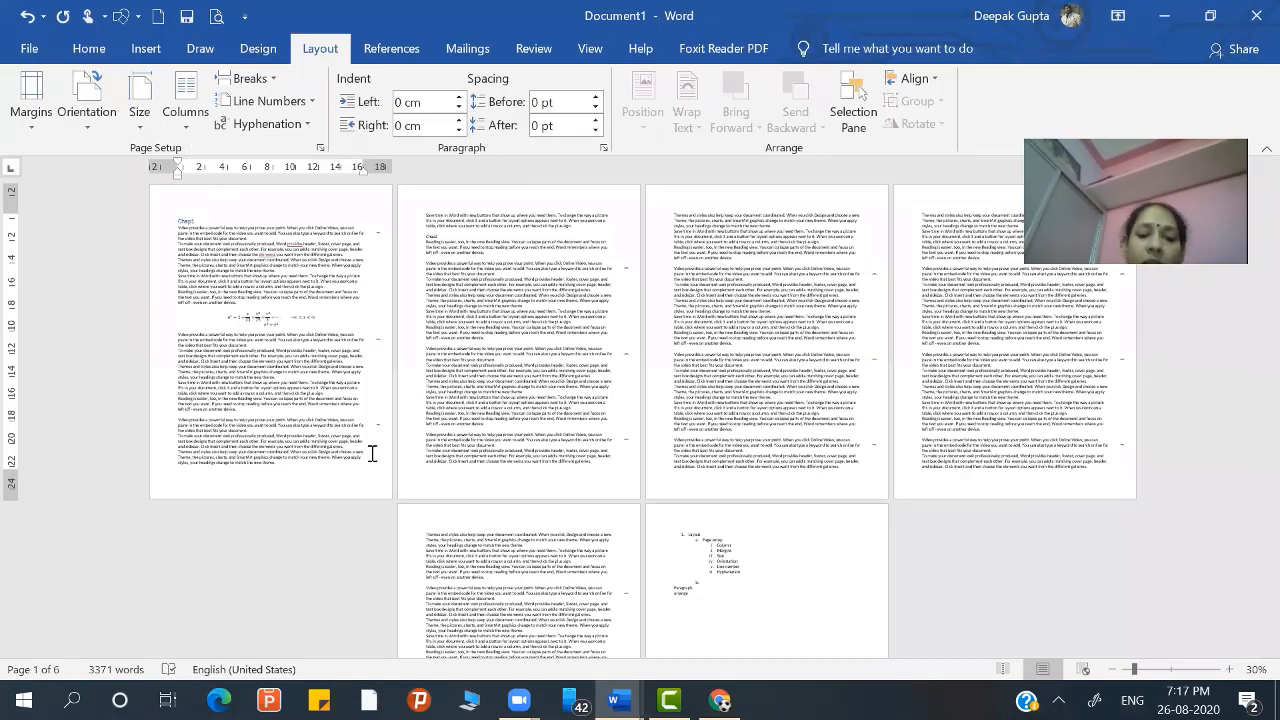
Return to Document1 and enlarge the view to 80% on the last page to review the Page setup entries in the Layout list
{"action": "mouse_move", "coordinate": [619, 700]}
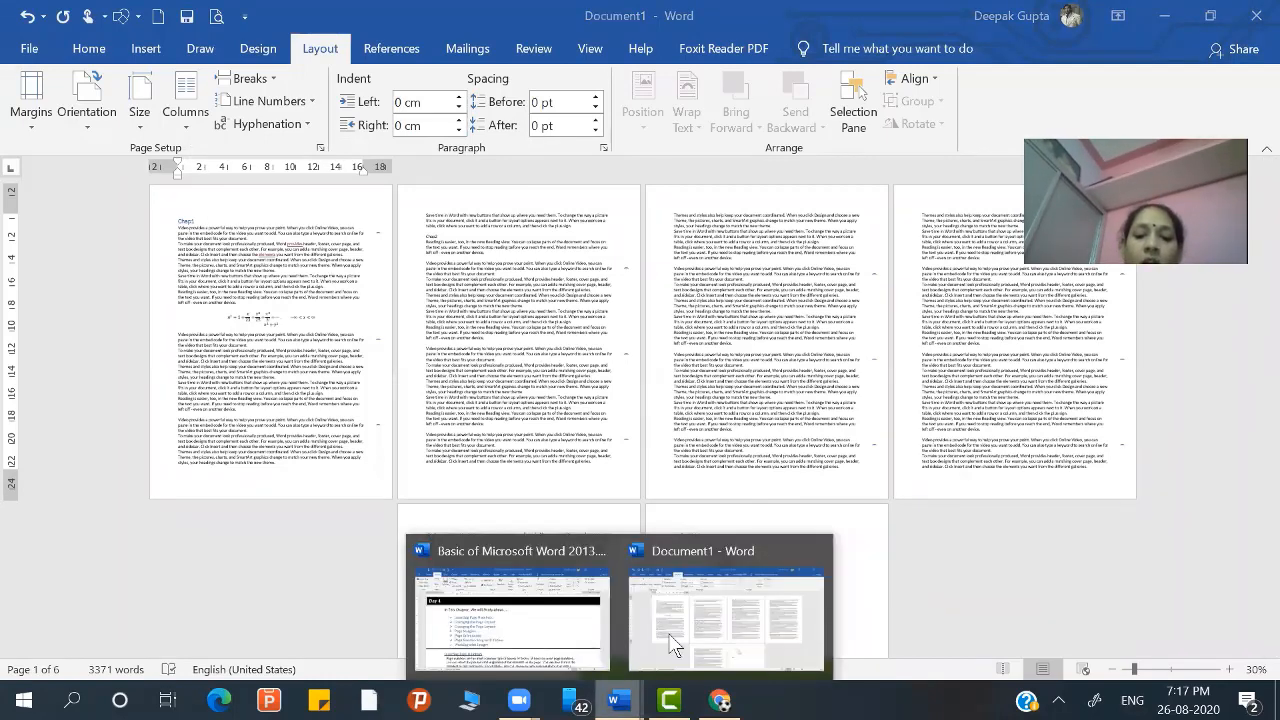
{"action": "left_click", "coordinate": [667, 634]}
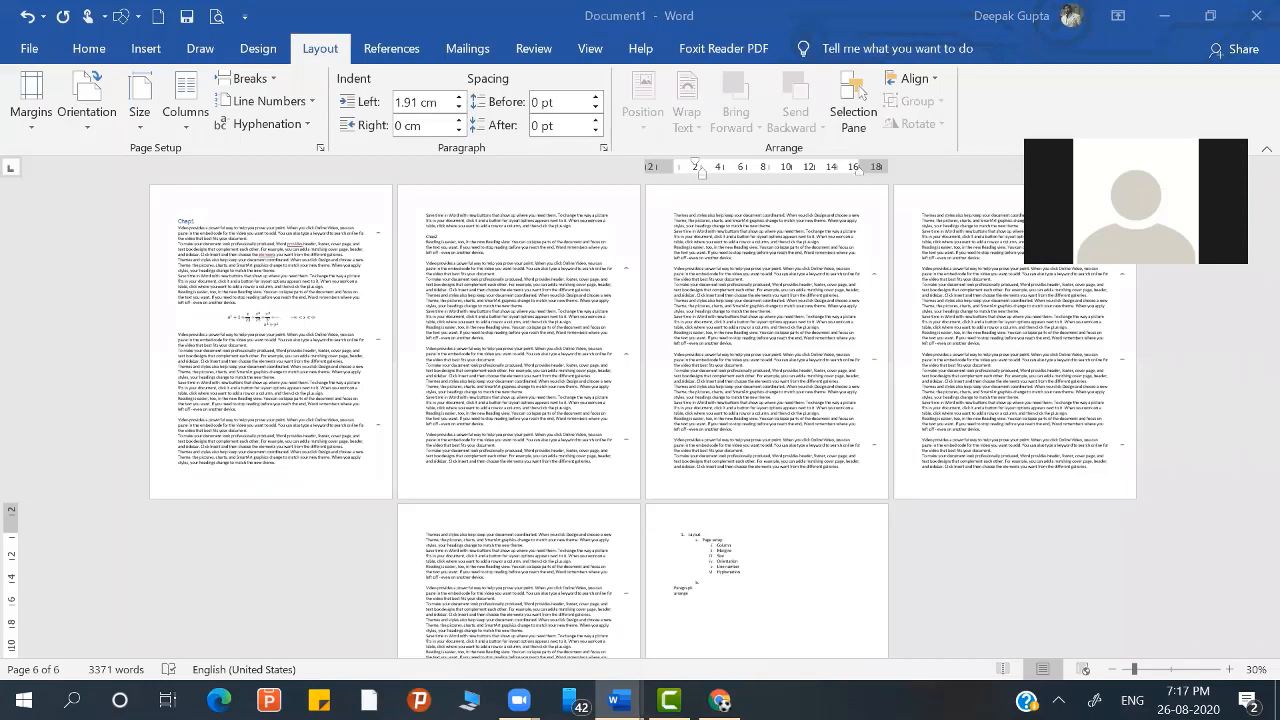
{"action": "left_click", "coordinate": [1231, 670]}
{"action": "left_click", "coordinate": [1231, 670]}
{"action": "left_click", "coordinate": [1231, 670]}
{"action": "left_click", "coordinate": [1231, 670]}
{"action": "left_click", "coordinate": [1231, 670]}
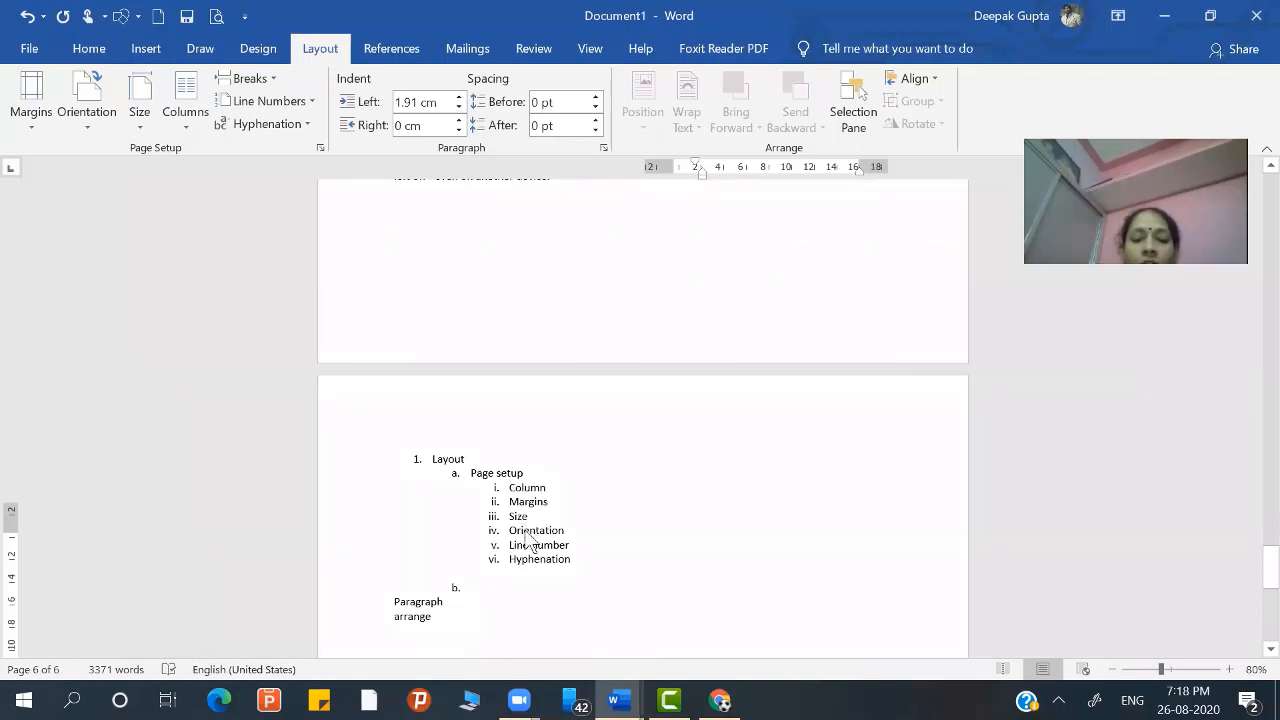
Return to the start of the document and turn on continuous line numbering
{"action": "left_click", "coordinate": [699, 201]}
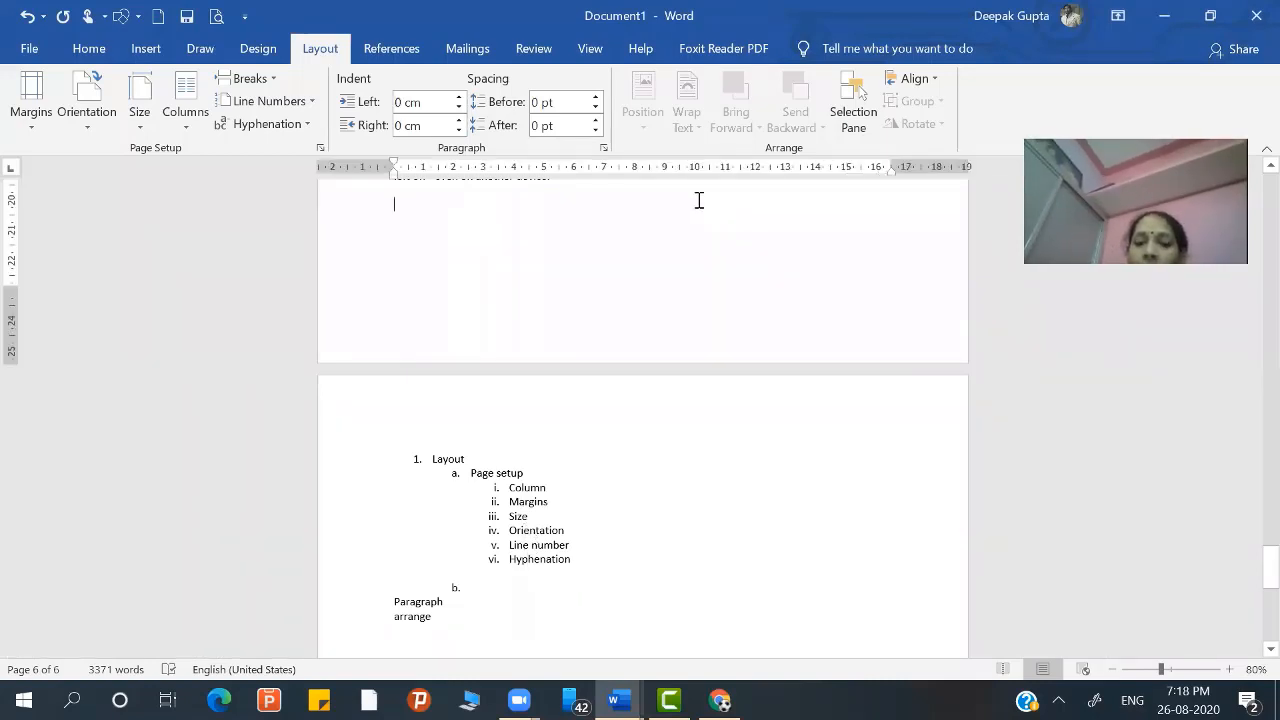
{"action": "scroll", "coordinate": [699, 201], "scroll_direction": "up", "scroll_amount": 15}
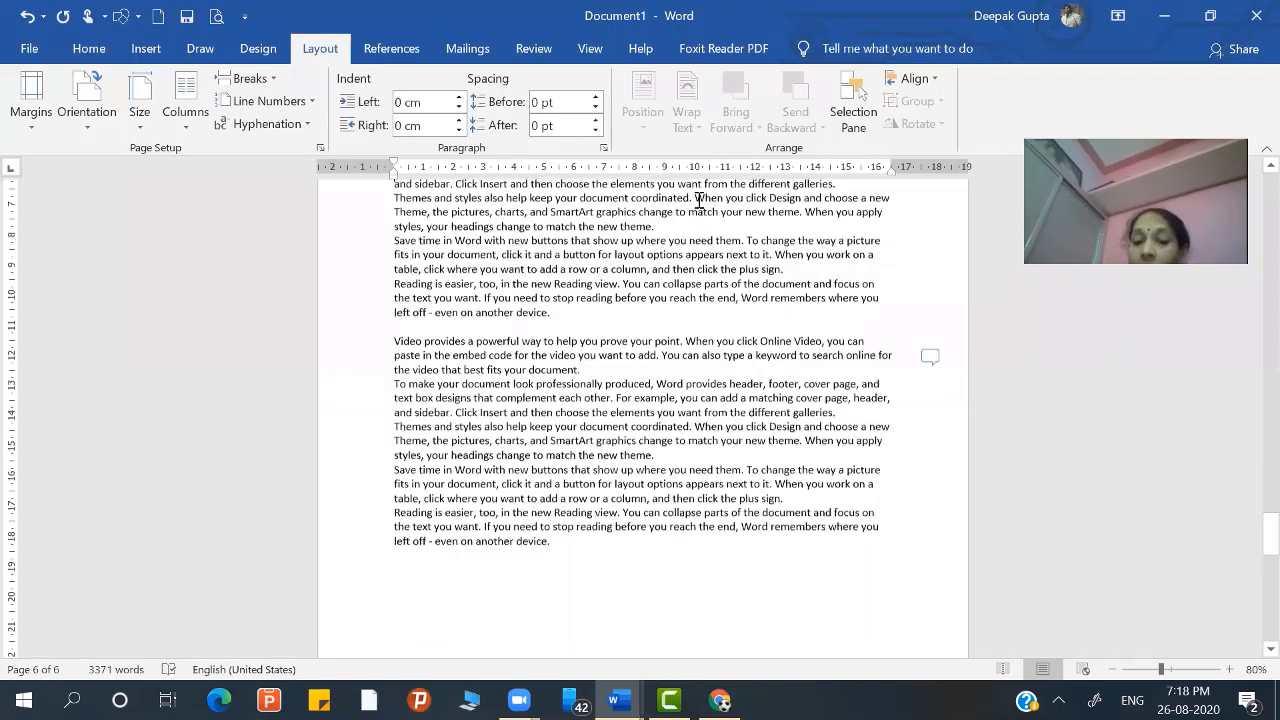
{"action": "key", "text": "ctrl+Home"}
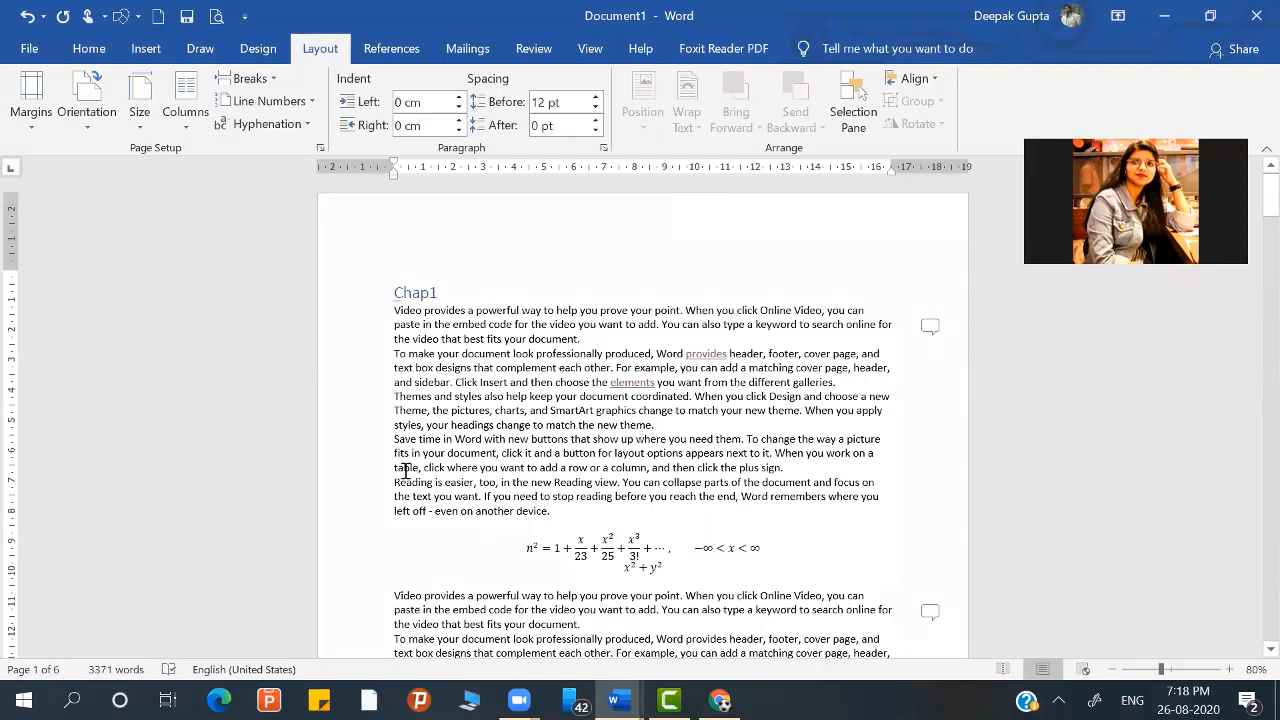
{"action": "left_click", "coordinate": [300, 101]}
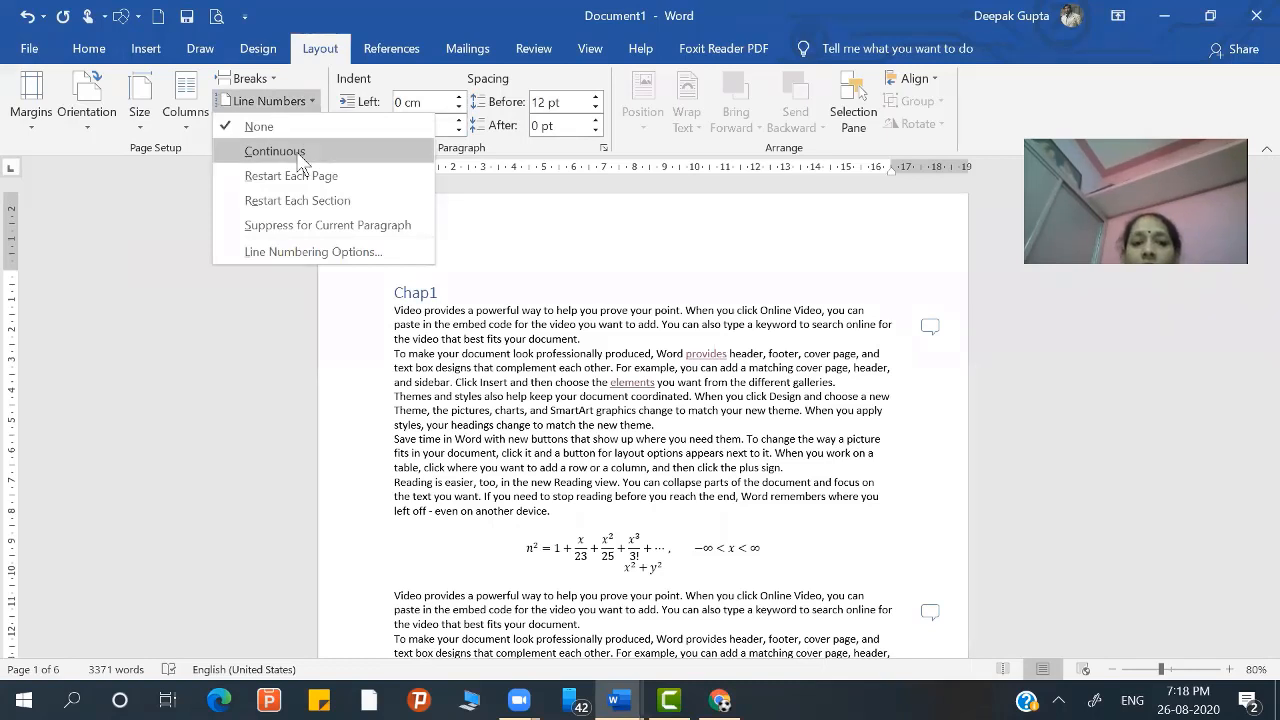
{"action": "left_click", "coordinate": [279, 153]}
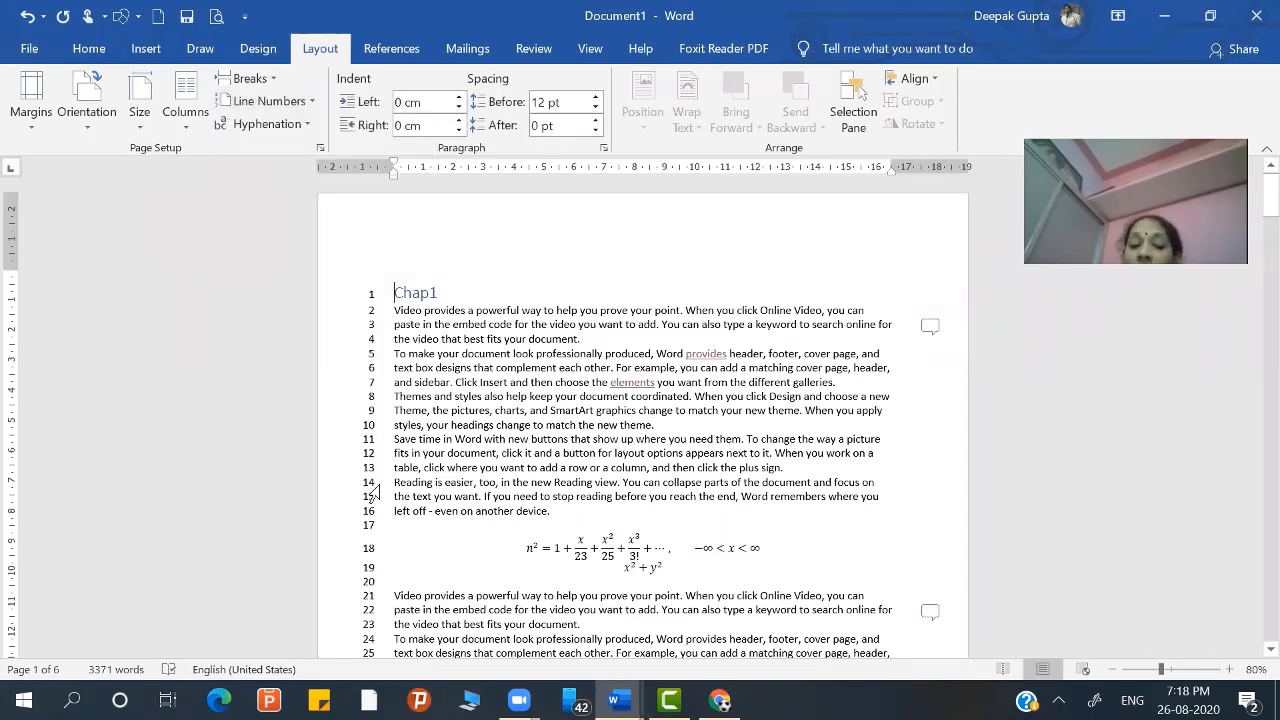
Insert five blank lines below the x² + y² equation on the first page
{"action": "left_click", "coordinate": [869, 567]}
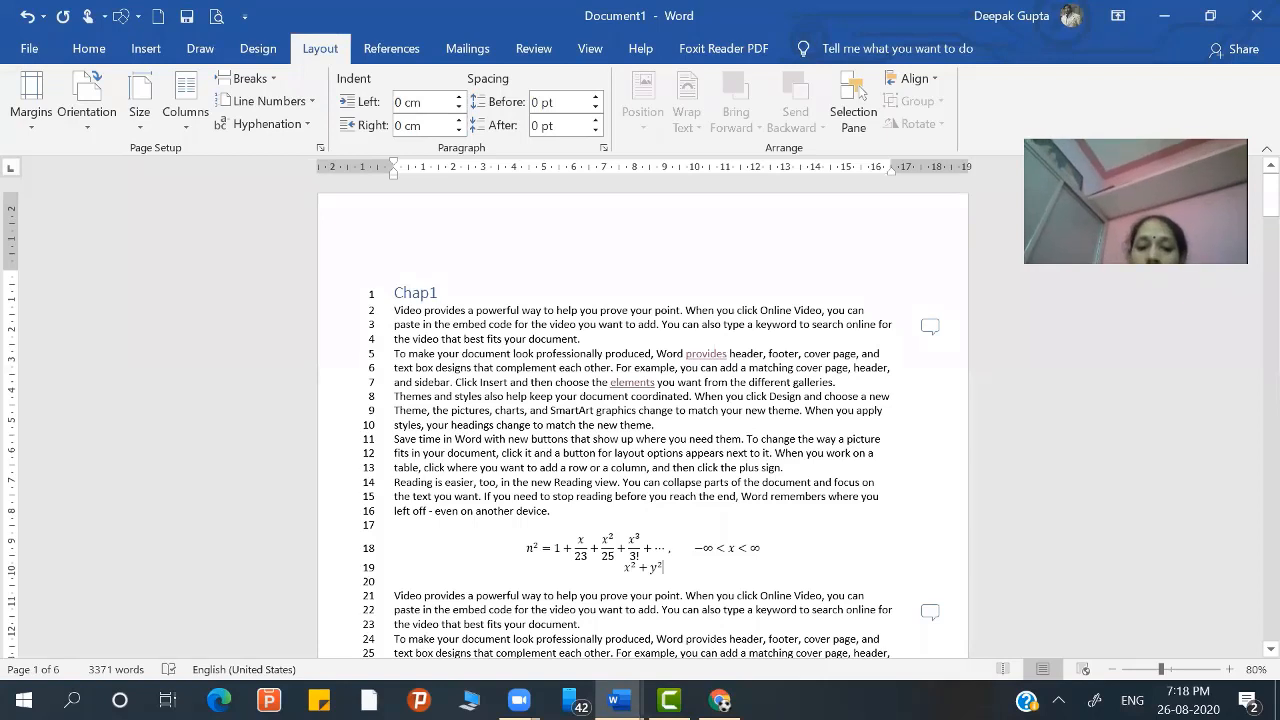
{"action": "key", "text": "Return"}
{"action": "key", "text": "Return"}
{"action": "key", "text": "Return"}
{"action": "key", "text": "Return"}
{"action": "key", "text": "Return"}
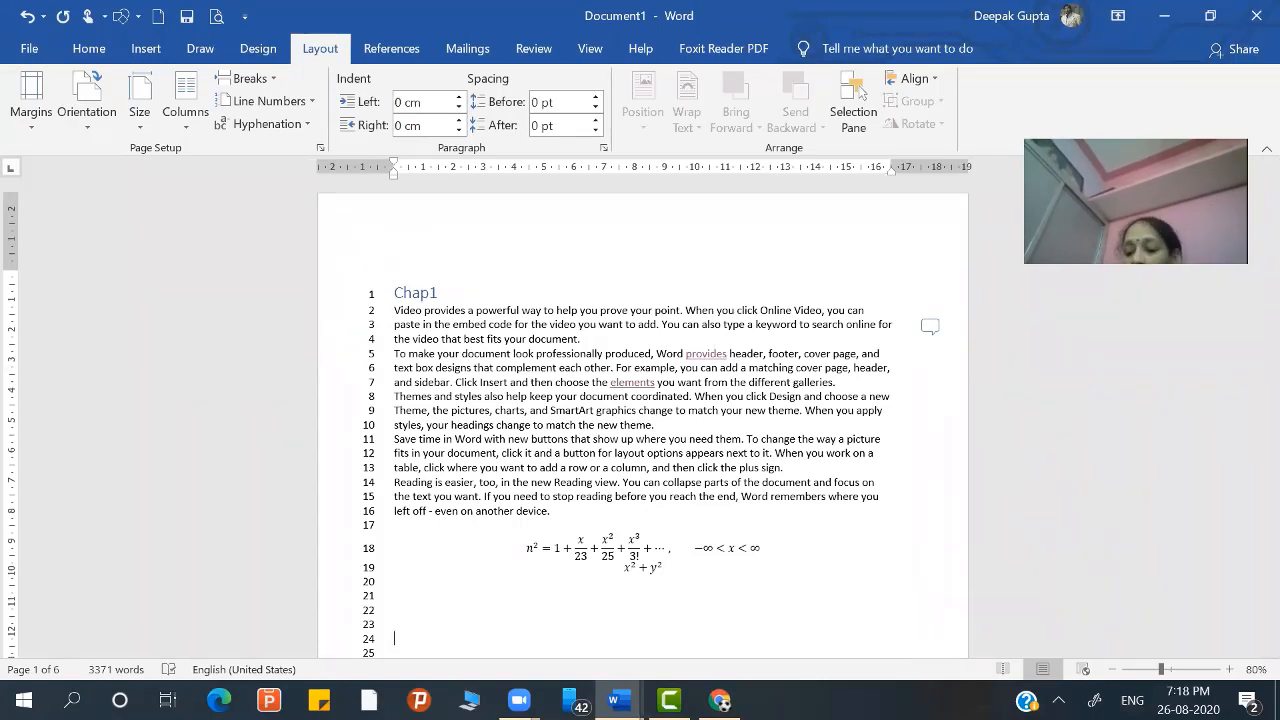
Insert the word "grammatical" before "paste in the embed code" in the first paragraph under Chap1
{"action": "key", "text": "Up"}
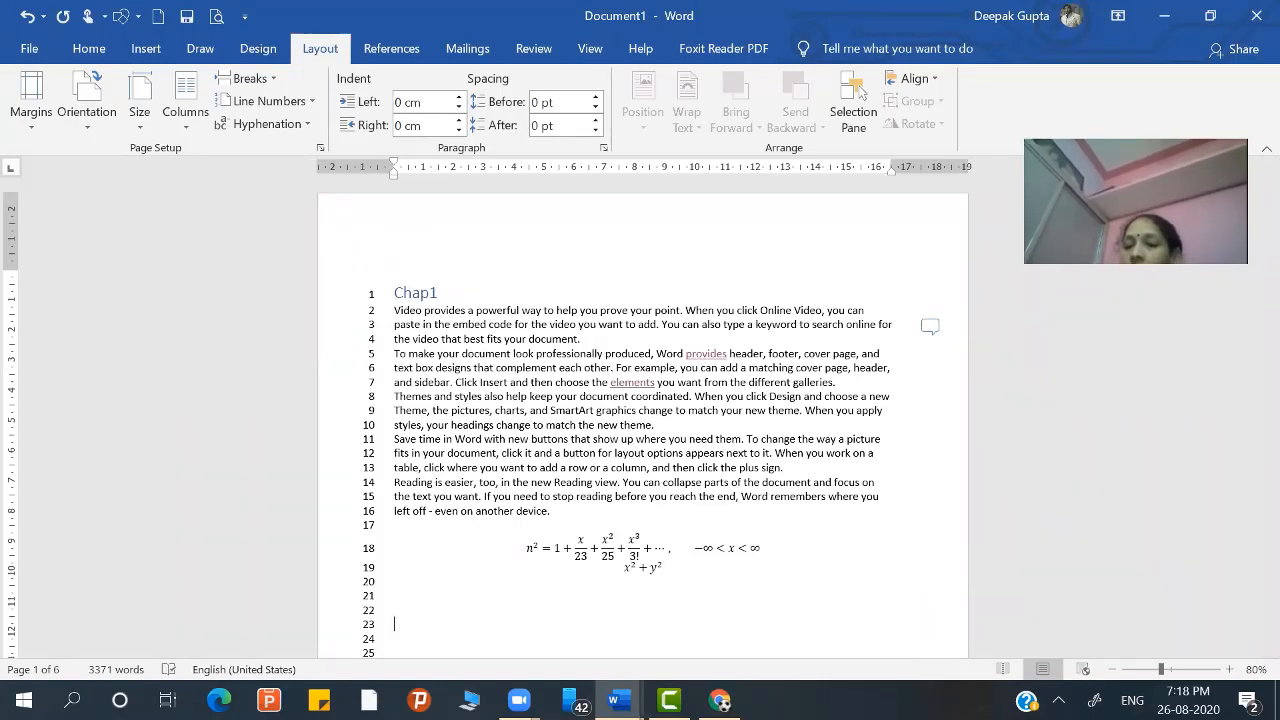
{"action": "key", "text": "Up"}
{"action": "key", "text": "Up"}
{"action": "key", "text": "Up"}
{"action": "key", "text": "Up"}
{"action": "key", "text": "Up"}
{"action": "key", "text": "Up"}
{"action": "key", "text": "Up"}
{"action": "key", "text": "Up"}
{"action": "key", "text": "Up"}
{"action": "key", "text": "Up"}
{"action": "key", "text": "Up"}
{"action": "key", "text": "Up"}
{"action": "key", "text": "Up"}
{"action": "key", "text": "Up"}
{"action": "key", "text": "Up"}
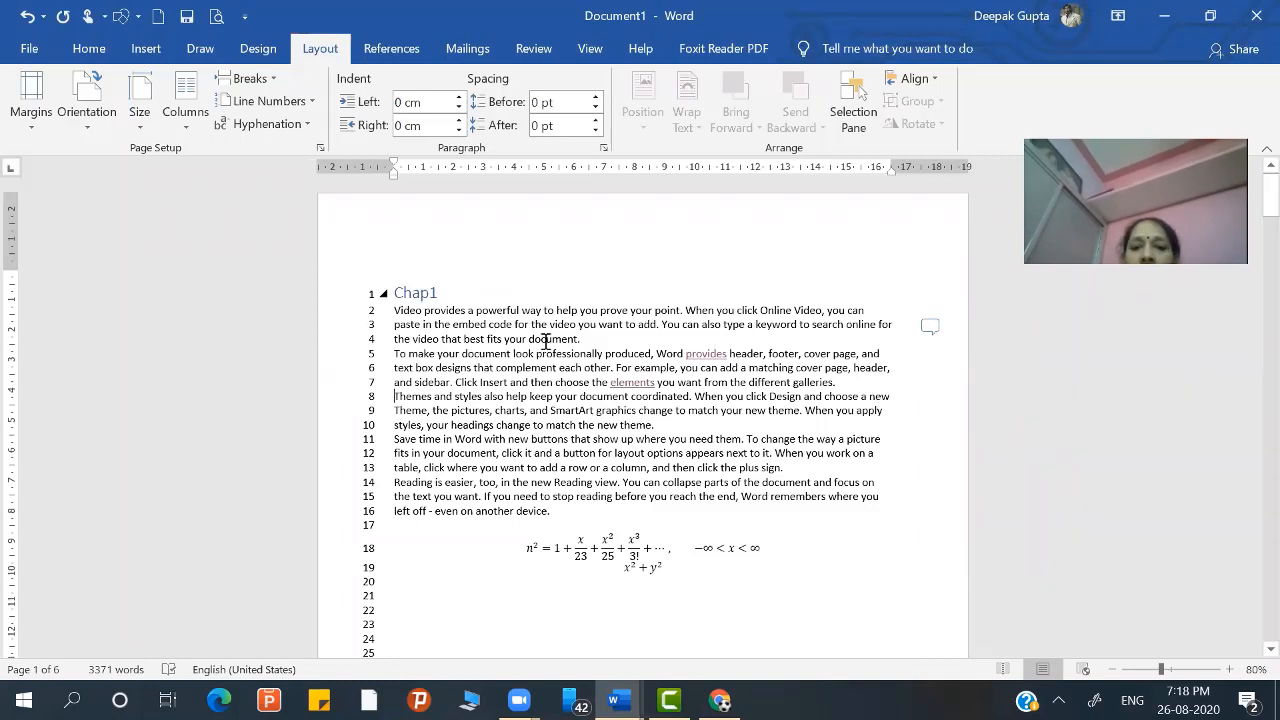
{"action": "left_click", "coordinate": [881, 308]}
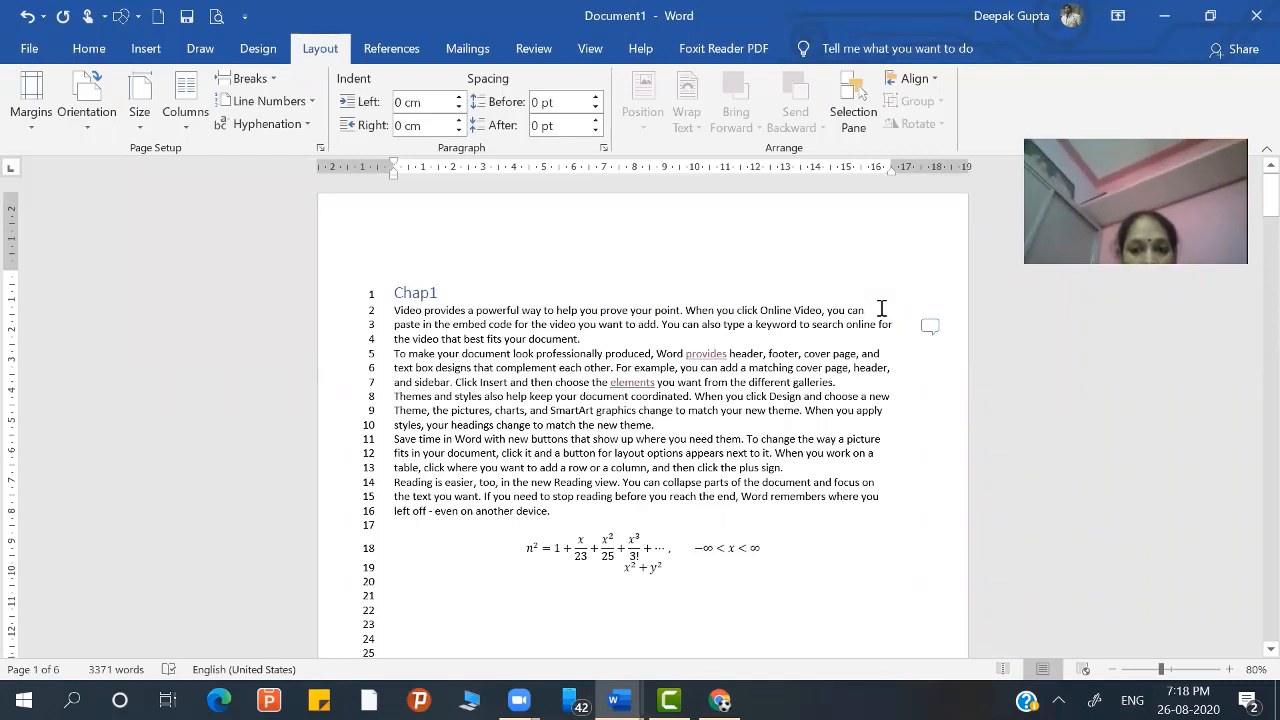
{"action": "key", "text": "Right"}
{"action": "type", "text": "gr"}
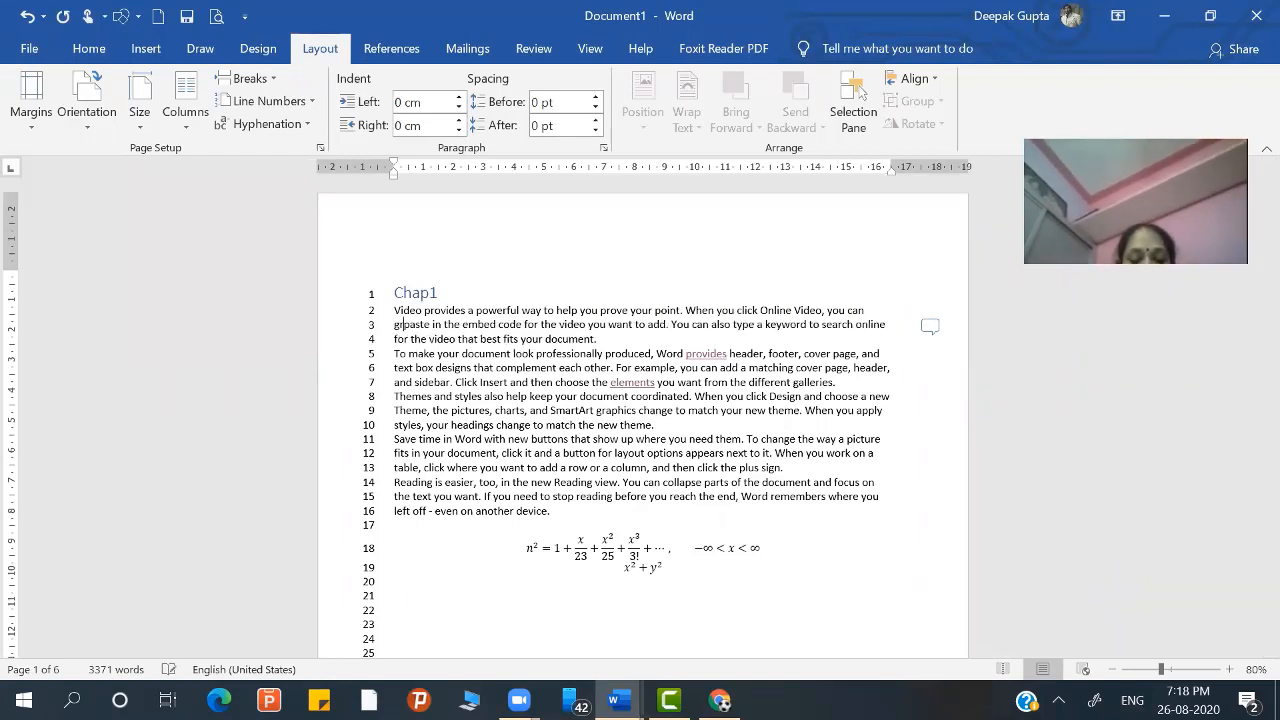
{"action": "type", "text": "amat"}
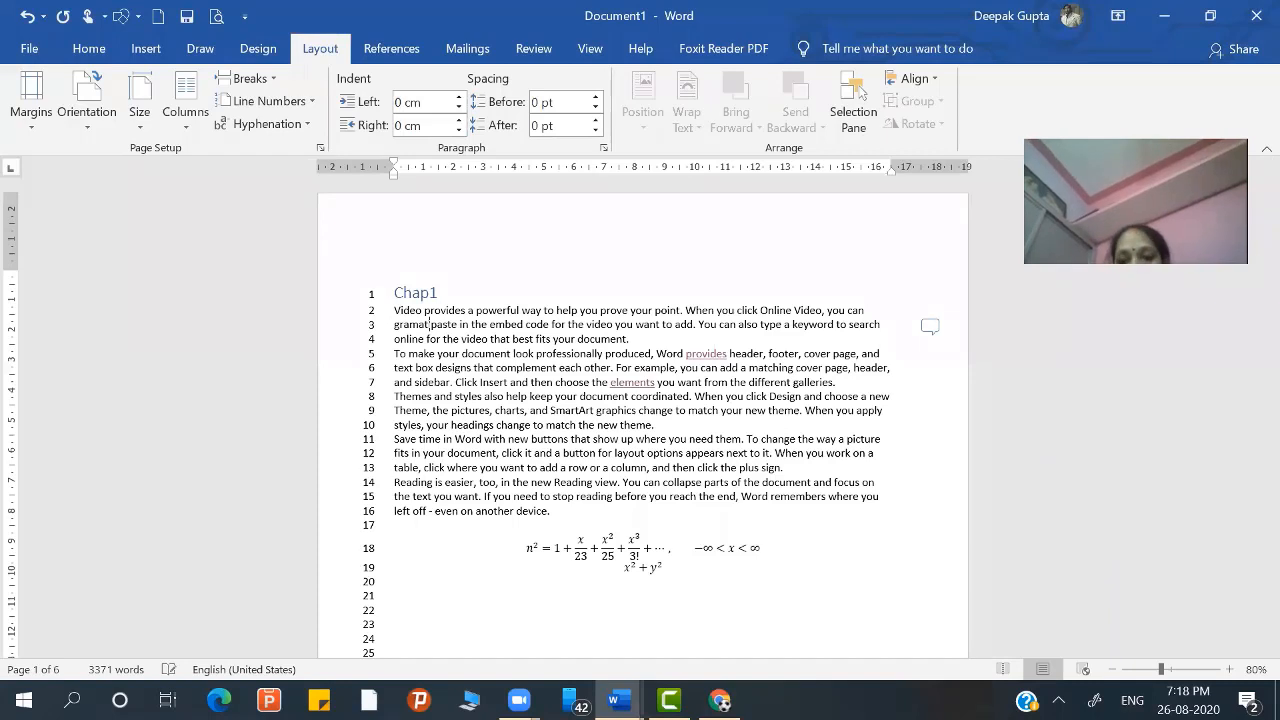
{"action": "type", "text": "ical"}
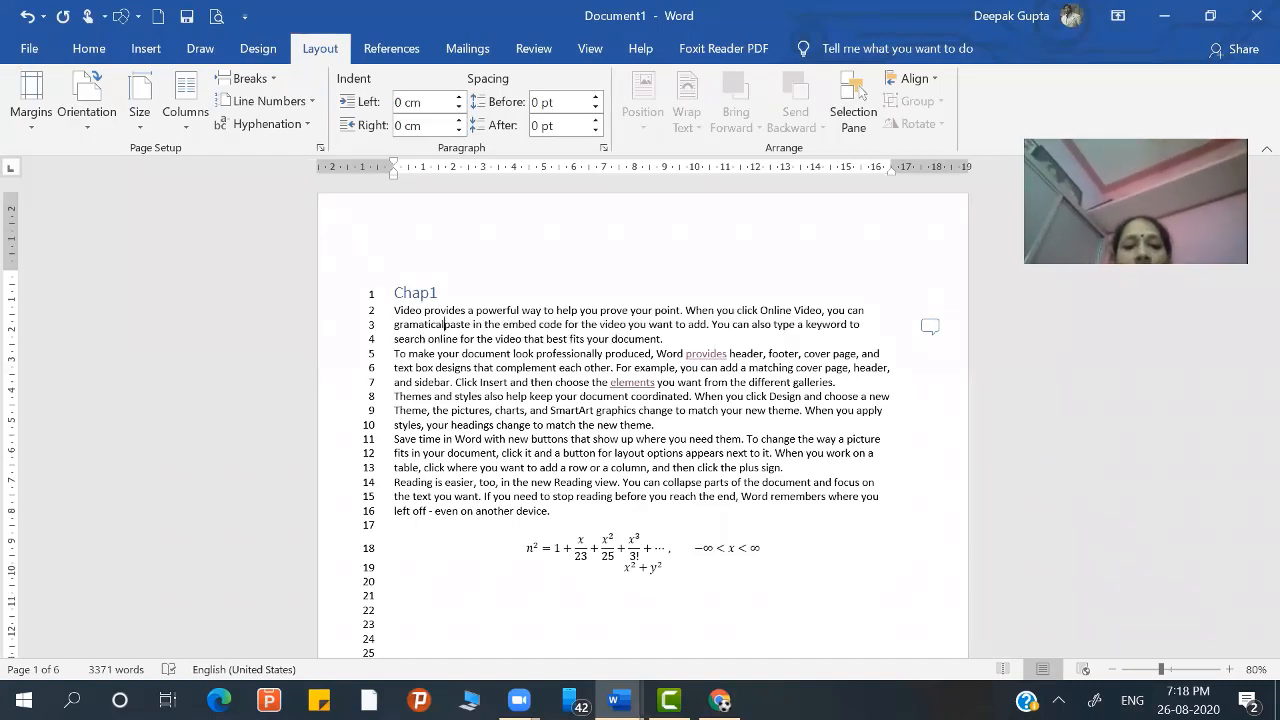
{"action": "key", "text": "Left"}
{"action": "key", "text": "Left"}
{"action": "key", "text": "Left"}
{"action": "key", "text": "Left"}
{"action": "key", "text": "Left"}
{"action": "key", "text": "Left"}
{"action": "type", "text": "m"}
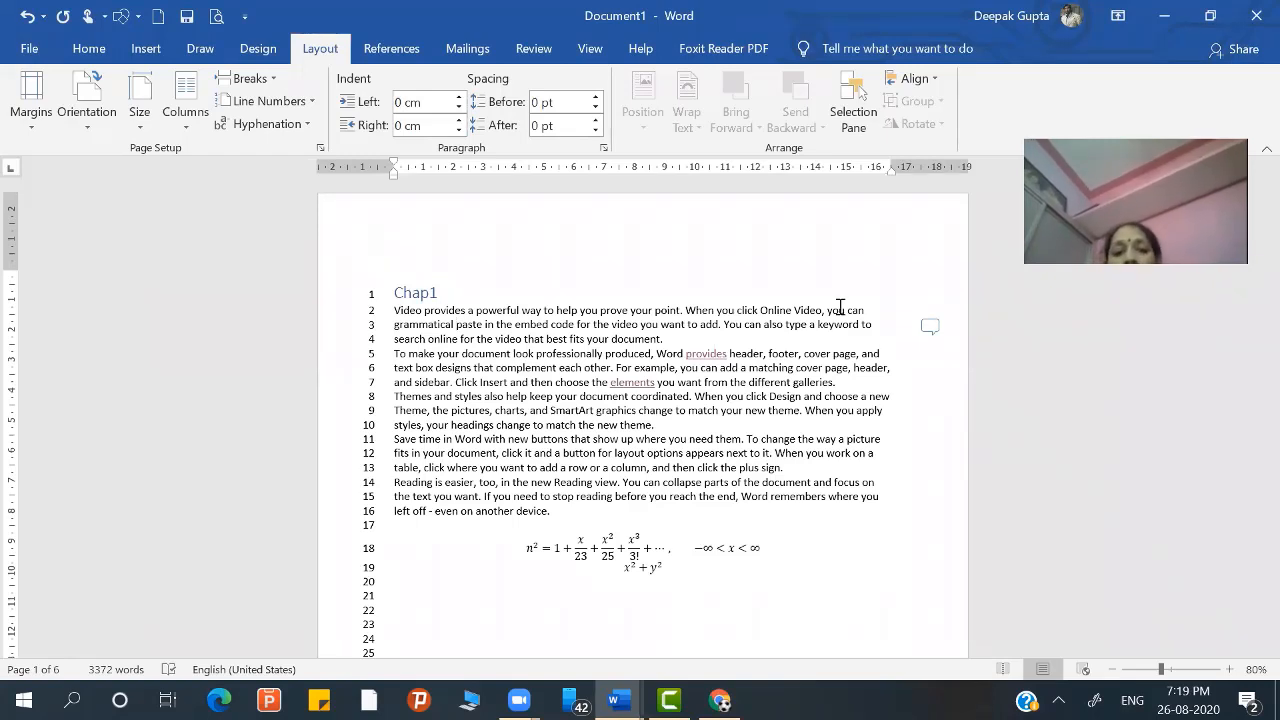
Turn on automatic hyphenation, then select the whole document and check that hyphenation option
{"action": "left_click", "coordinate": [396, 291]}
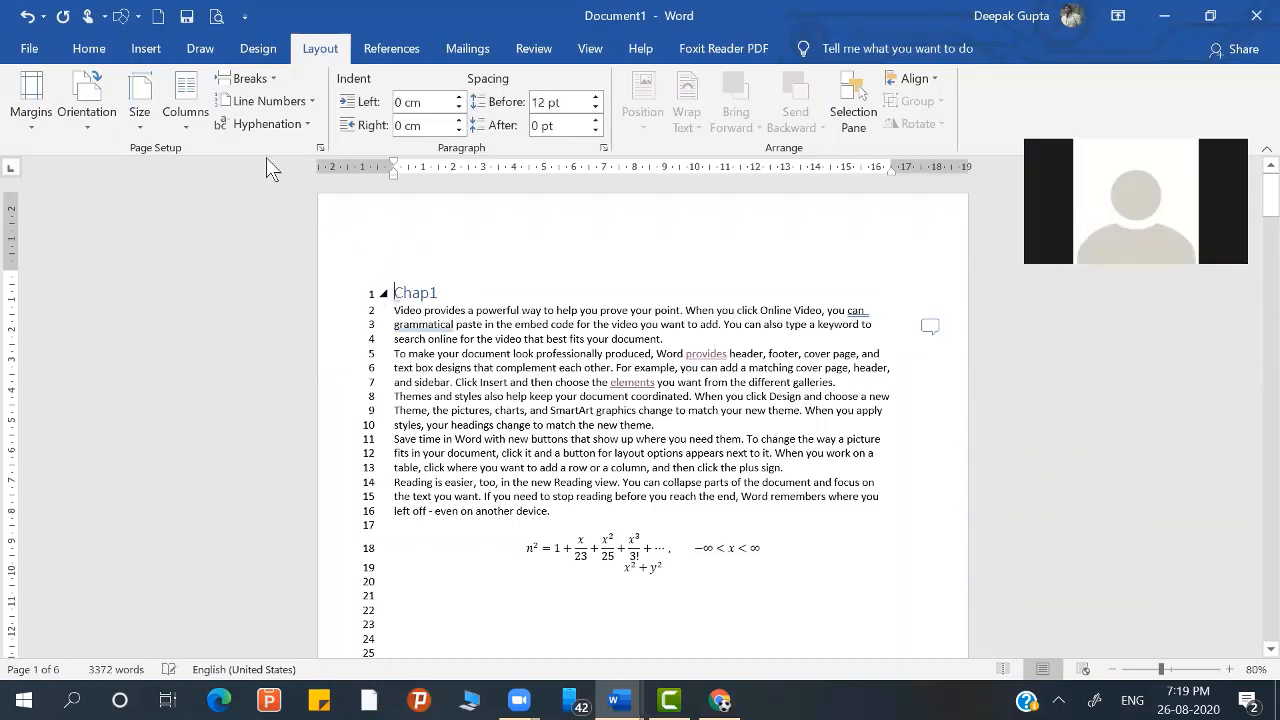
{"action": "left_click", "coordinate": [272, 124]}
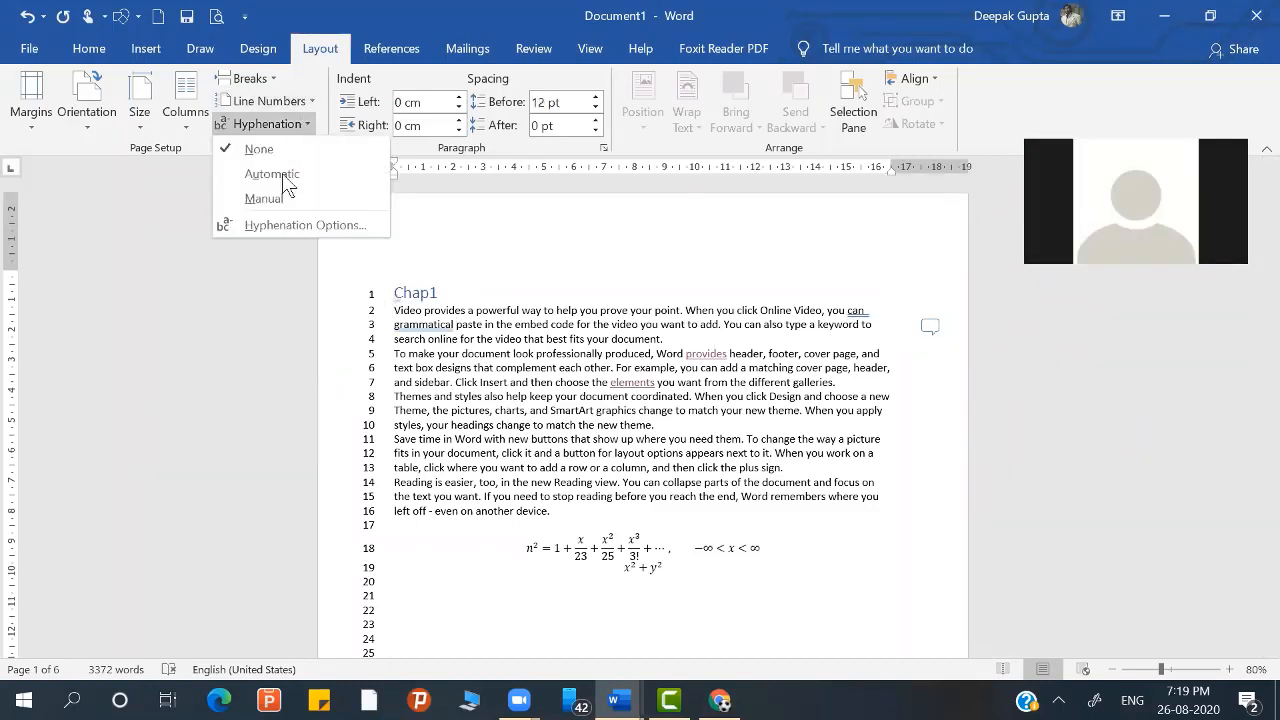
{"action": "left_click", "coordinate": [272, 174]}
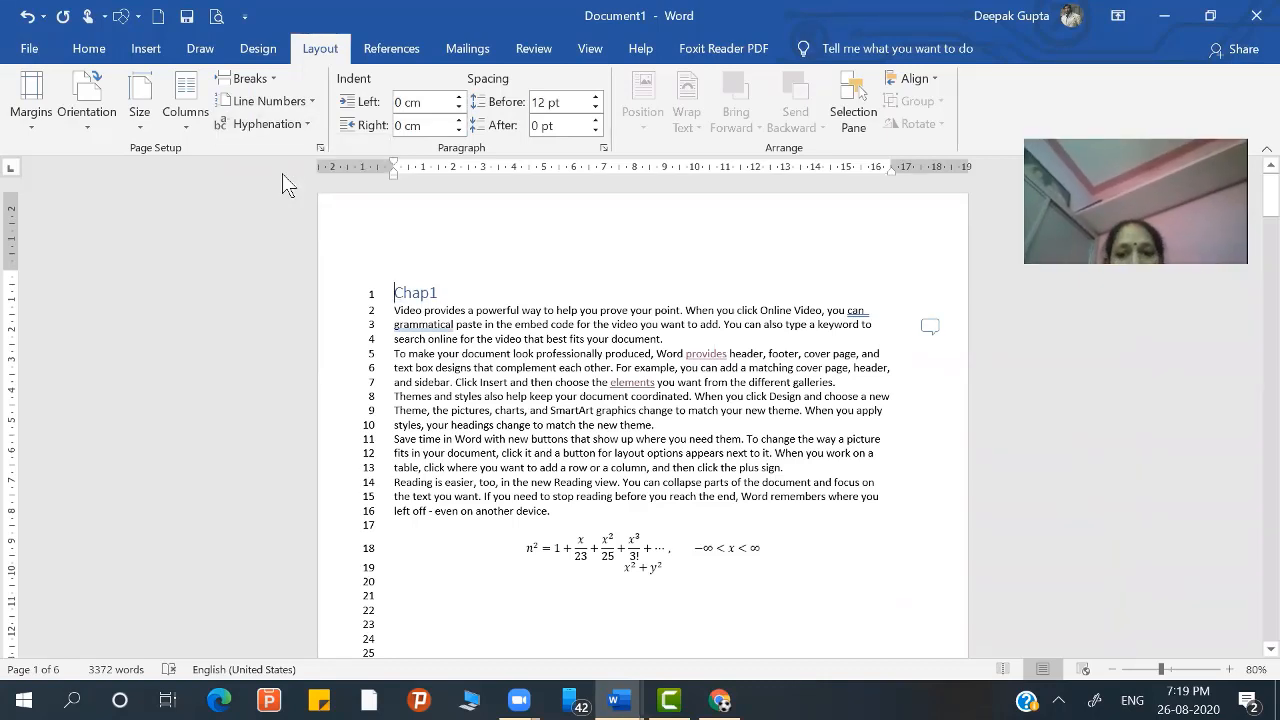
{"action": "key", "text": "ctrl+a"}
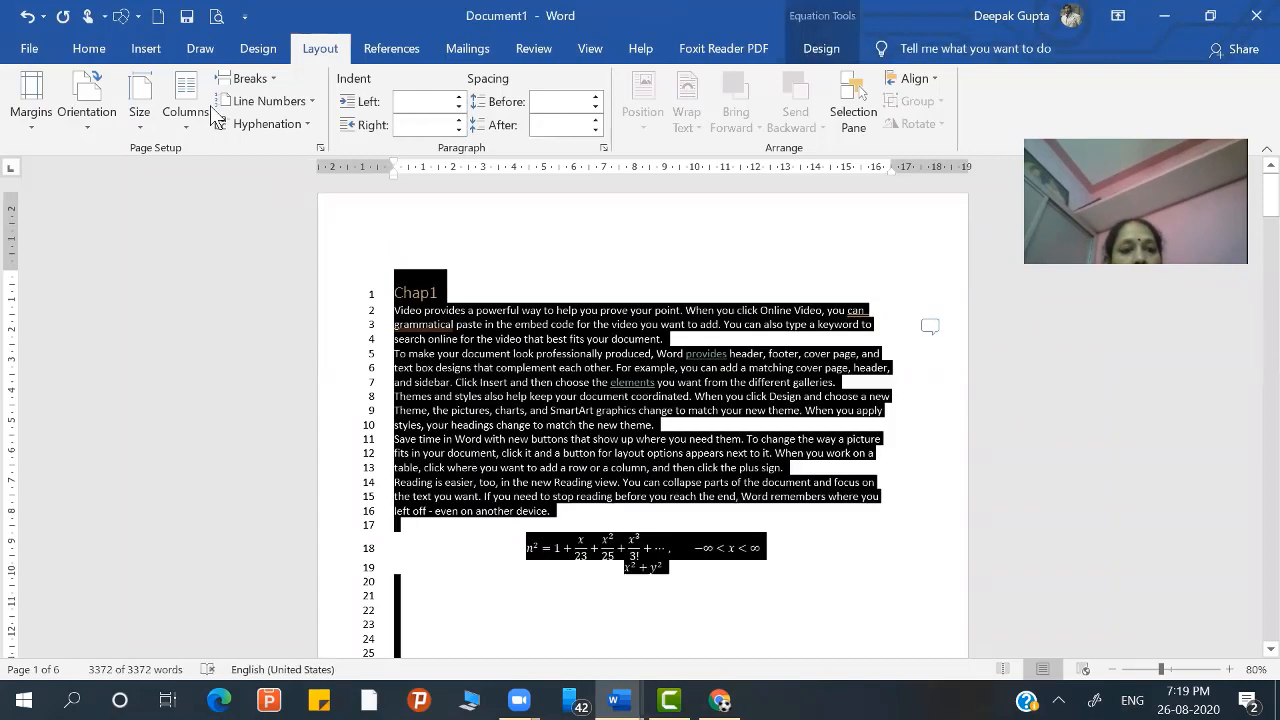
{"action": "left_click", "coordinate": [303, 125]}
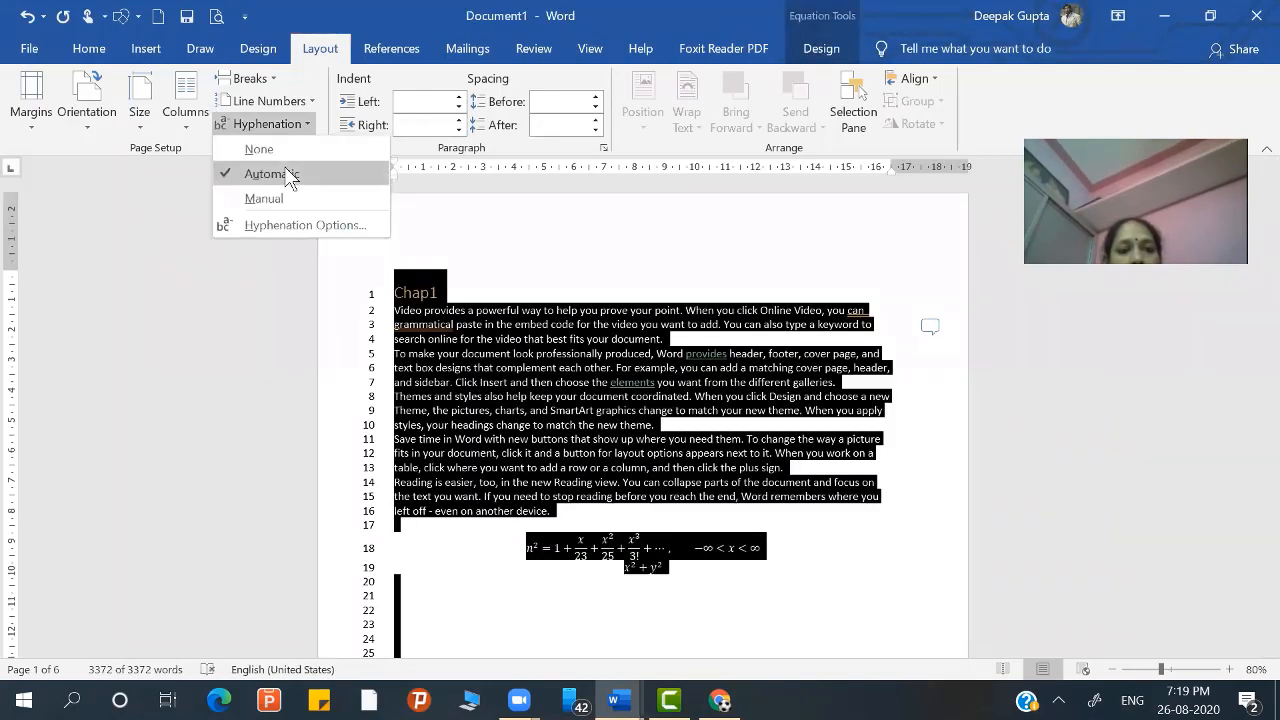
{"action": "left_click", "coordinate": [464, 322]}
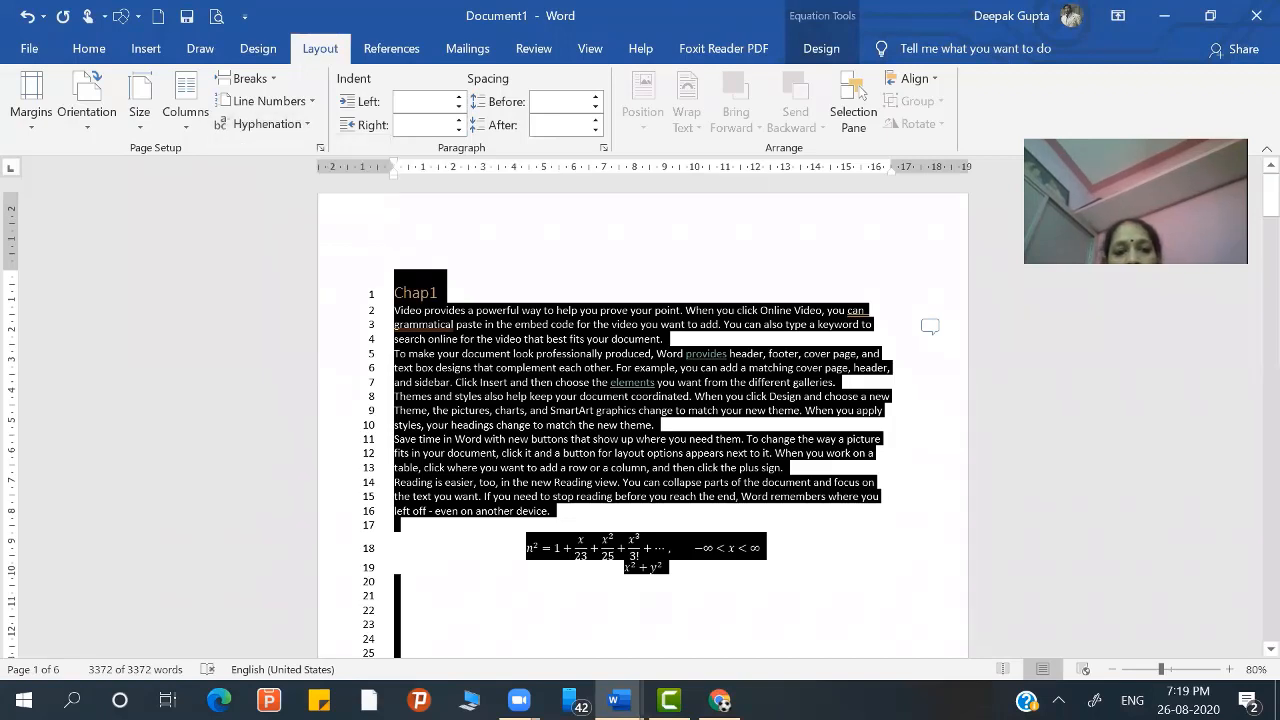
Accept the grammar suggestion "can grammatical" in the first paragraph under Chap1
{"action": "left_click", "coordinate": [427, 325]}
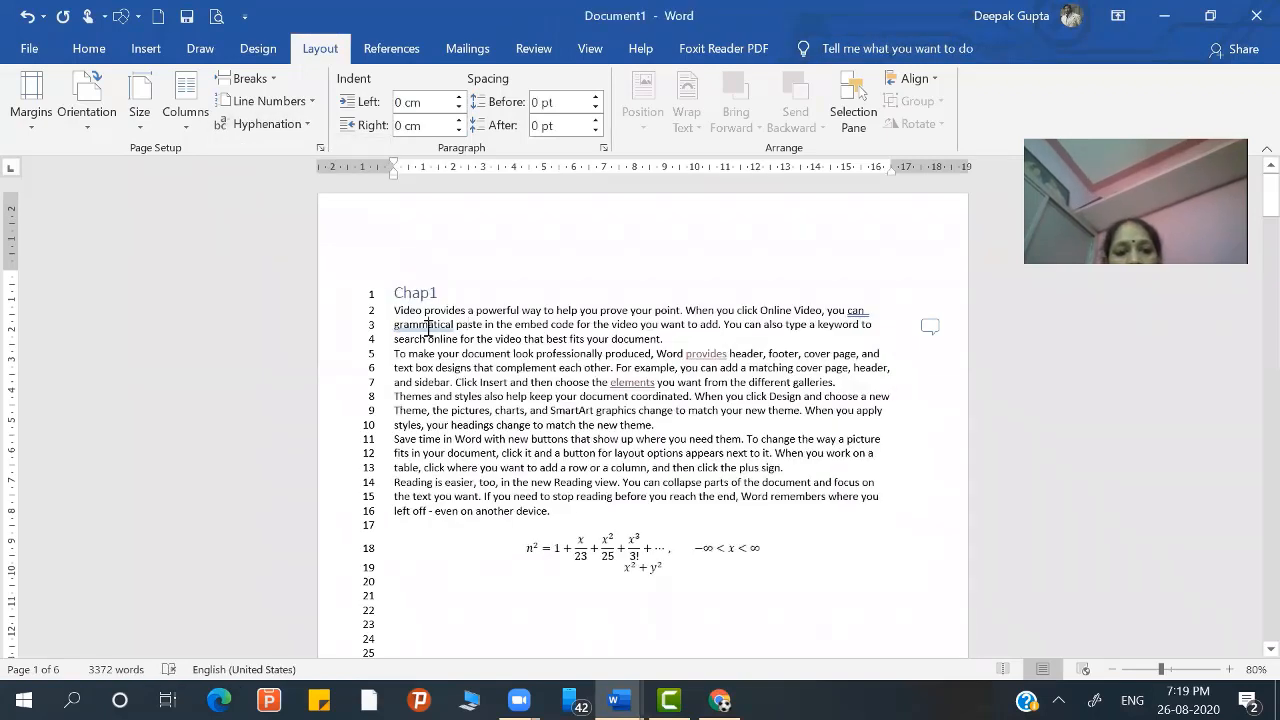
{"action": "right_click", "coordinate": [421, 345]}
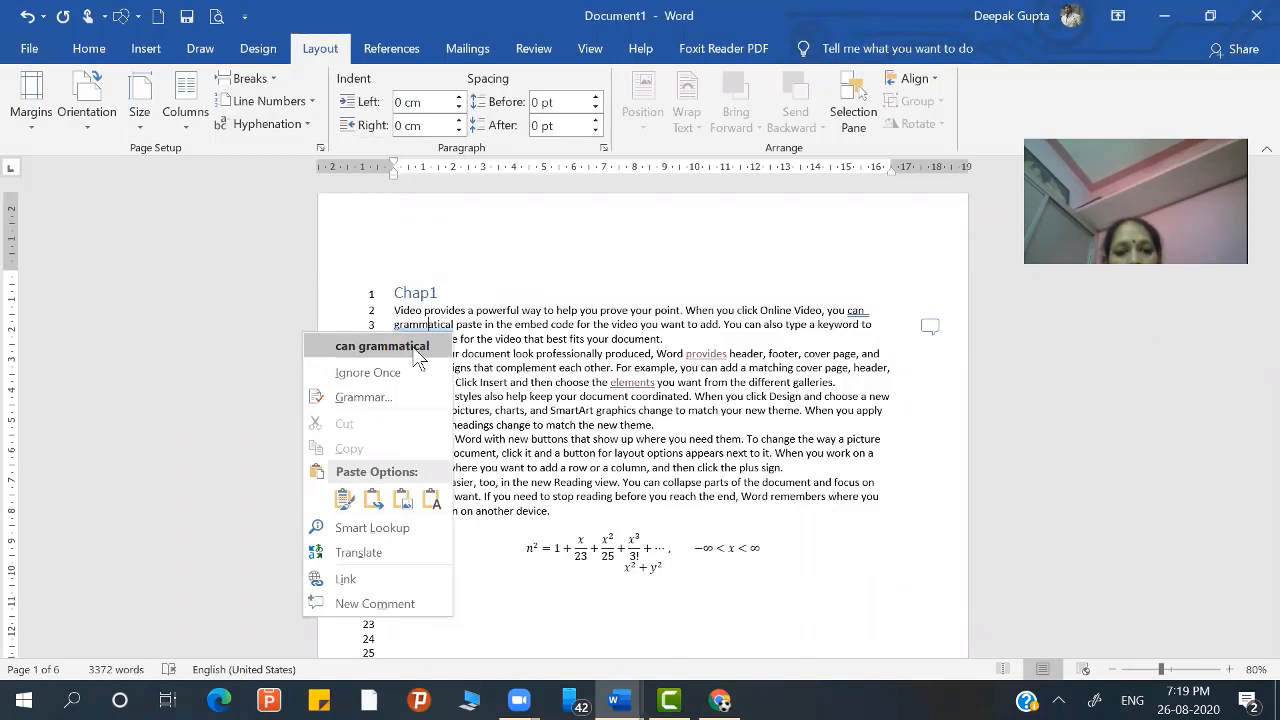
{"action": "left_click", "coordinate": [382, 346]}
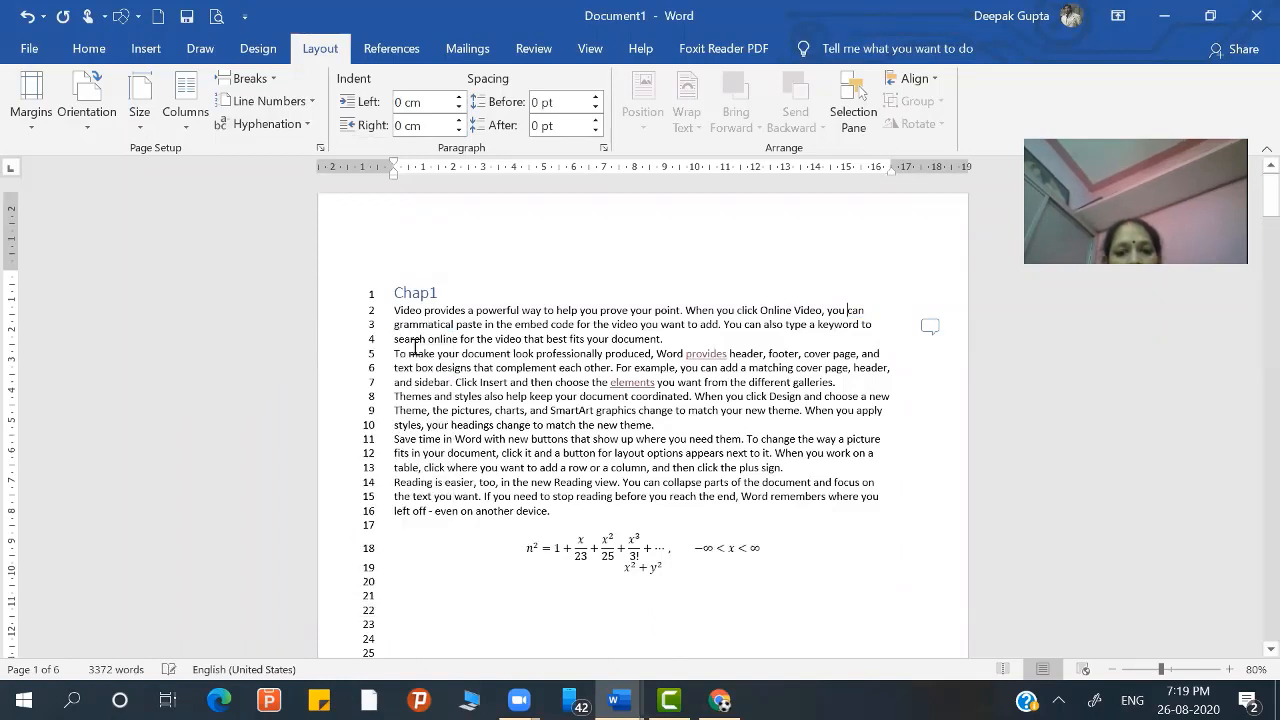
Delete the word "can" before "grammatical" in the first paragraph under Chap1
{"action": "left_click", "coordinate": [879, 314]}
{"action": "key", "text": "BackSpace"}
{"action": "key", "text": "BackSpace"}
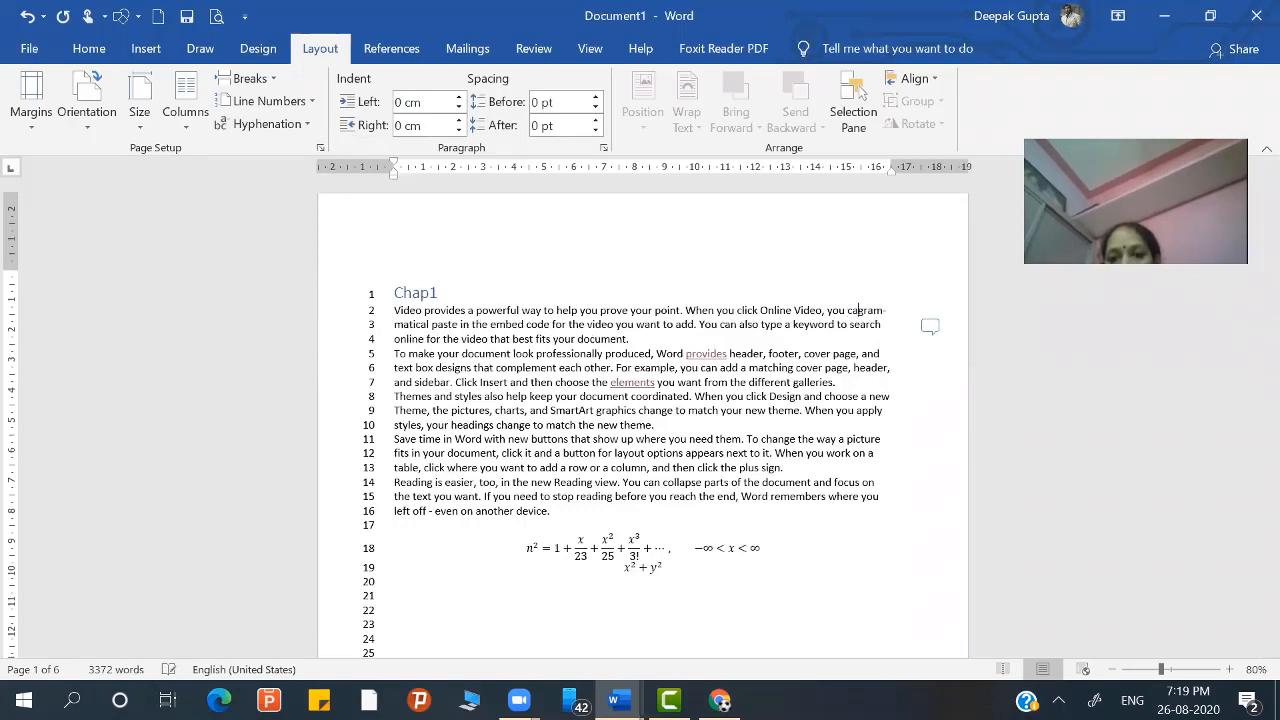
{"action": "key", "text": "BackSpace"}
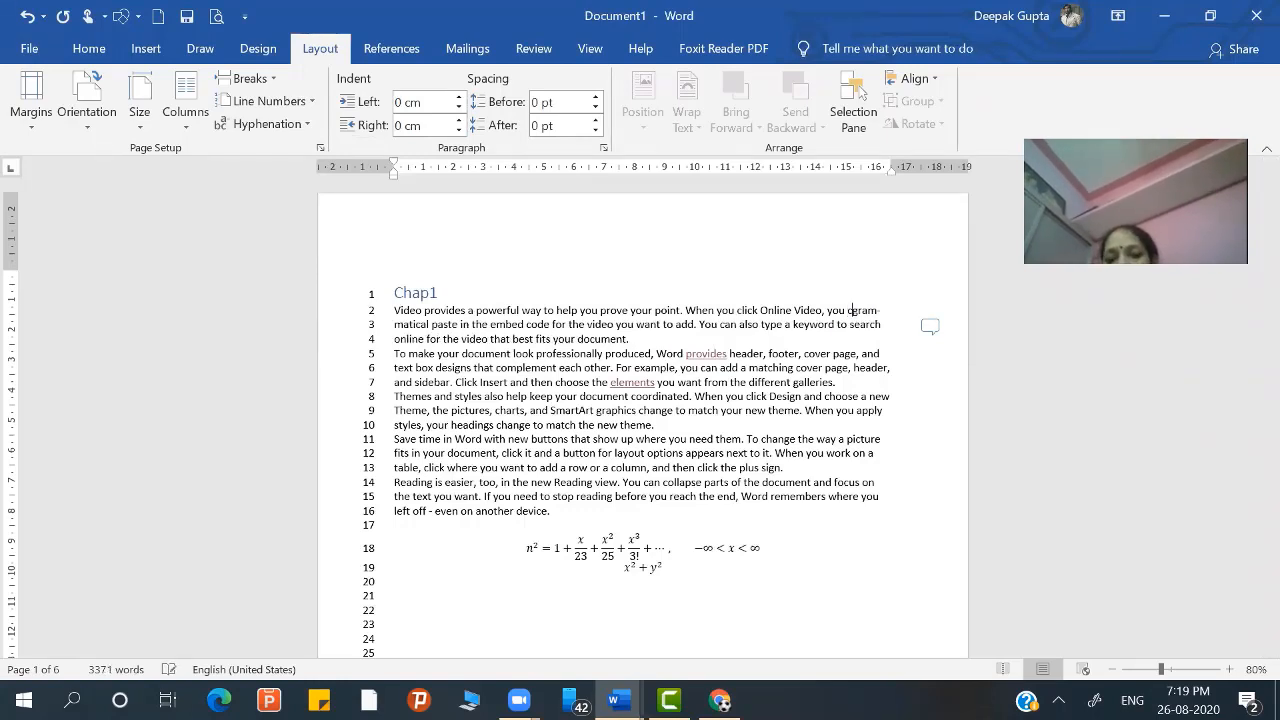
{"action": "key", "text": "BackSpace"}
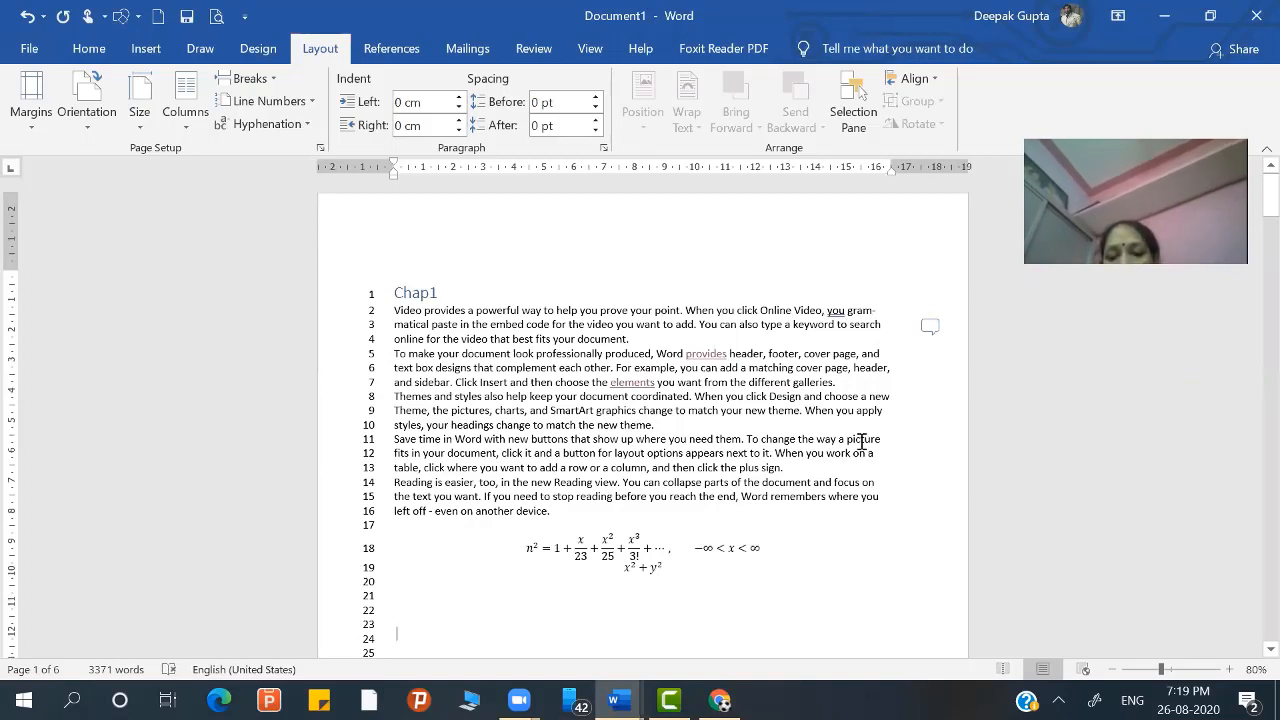
Insert "provides to" before "text box designs" at the start of line 160 on page 4
{"action": "scroll", "coordinate": [861, 441], "scroll_direction": "down", "scroll_amount": 15}
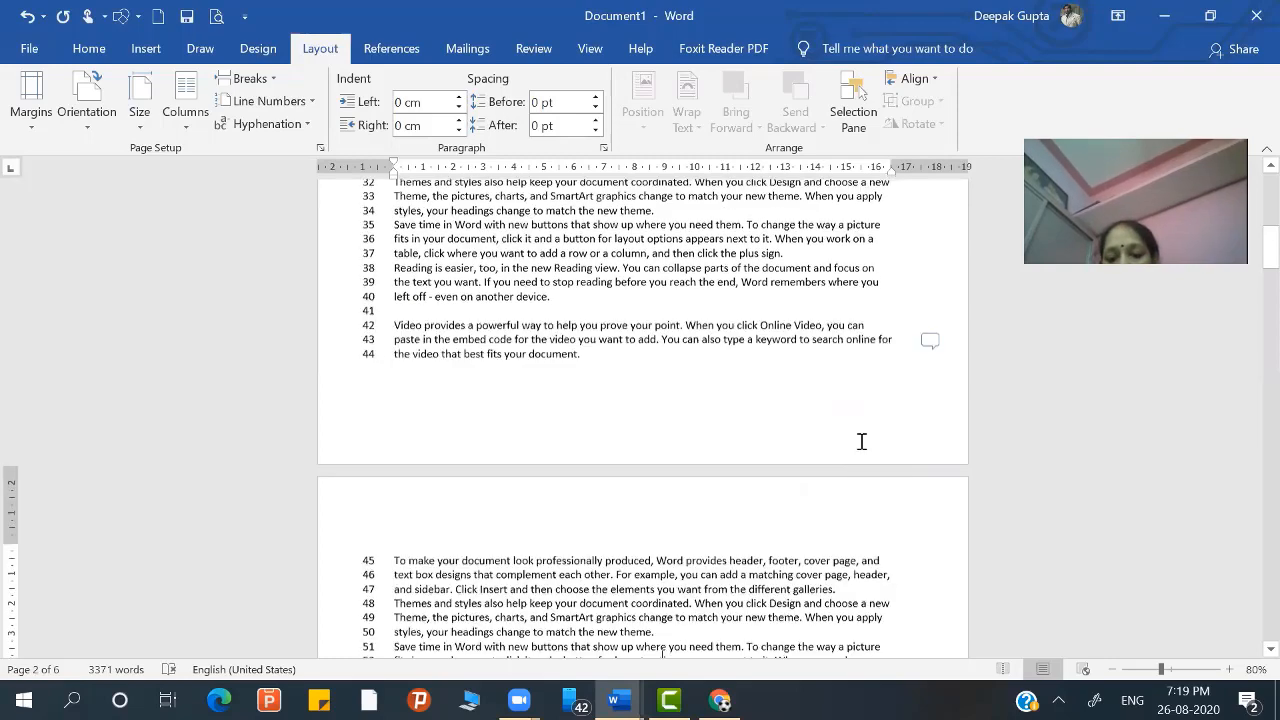
{"action": "scroll", "coordinate": [861, 441], "scroll_direction": "down", "scroll_amount": 3}
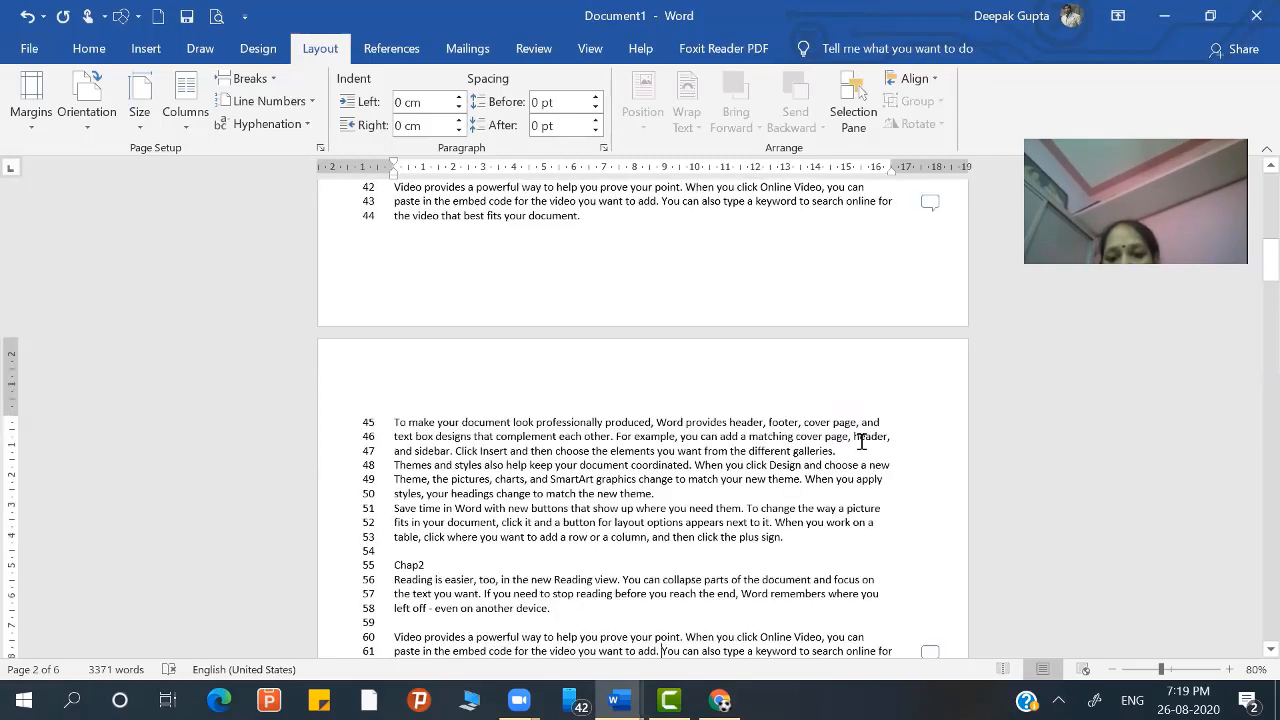
{"action": "scroll", "coordinate": [861, 441], "scroll_direction": "down", "scroll_amount": 4}
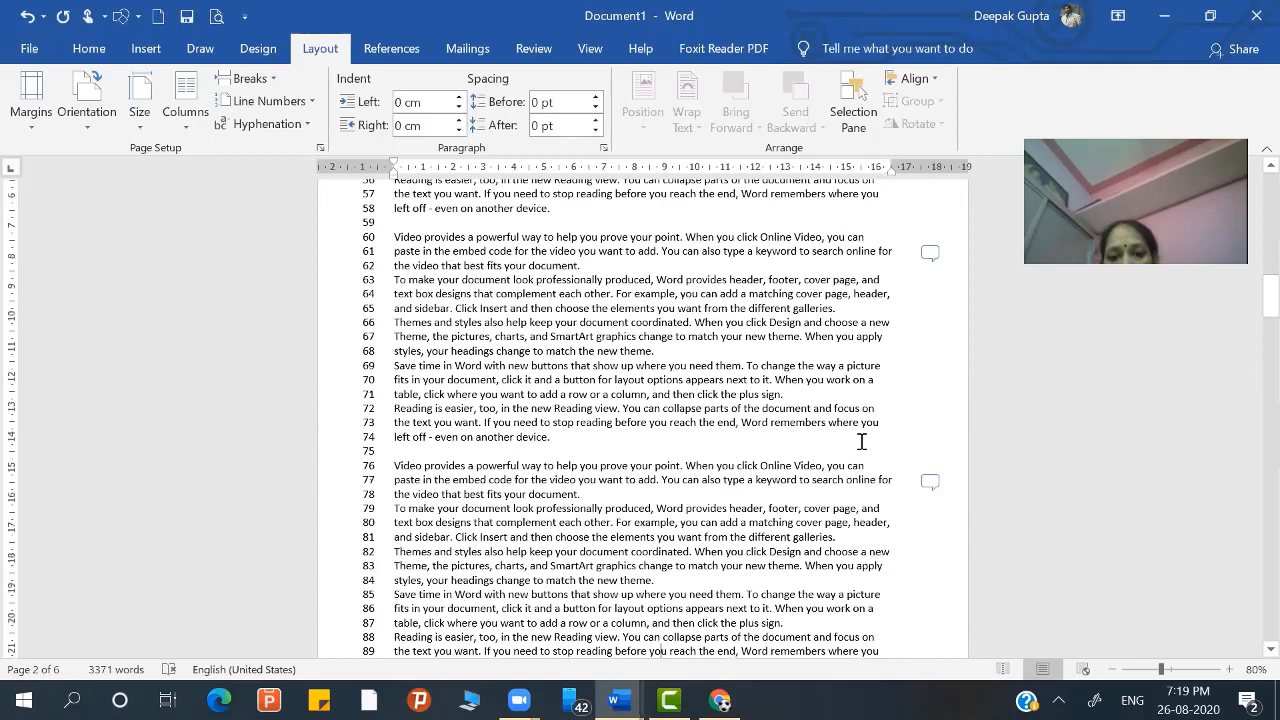
{"action": "scroll", "coordinate": [861, 441], "scroll_direction": "down", "scroll_amount": 10}
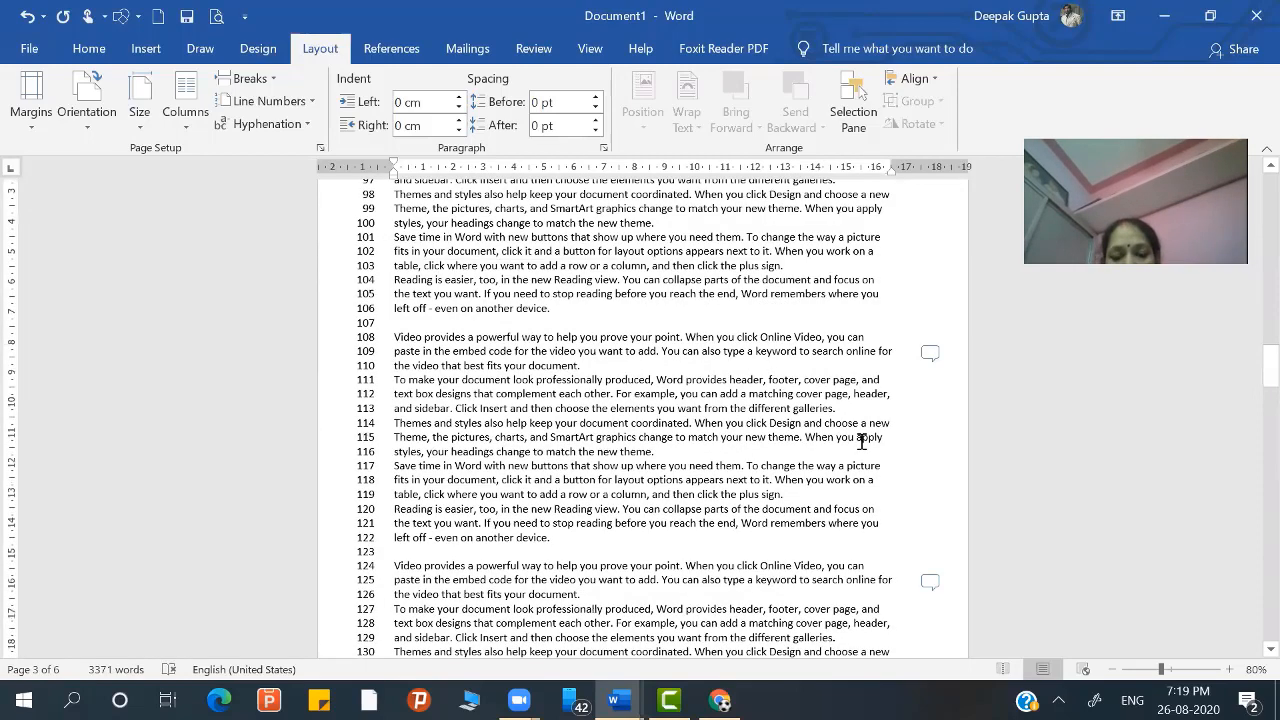
{"action": "scroll", "coordinate": [861, 441], "scroll_direction": "down", "scroll_amount": 8}
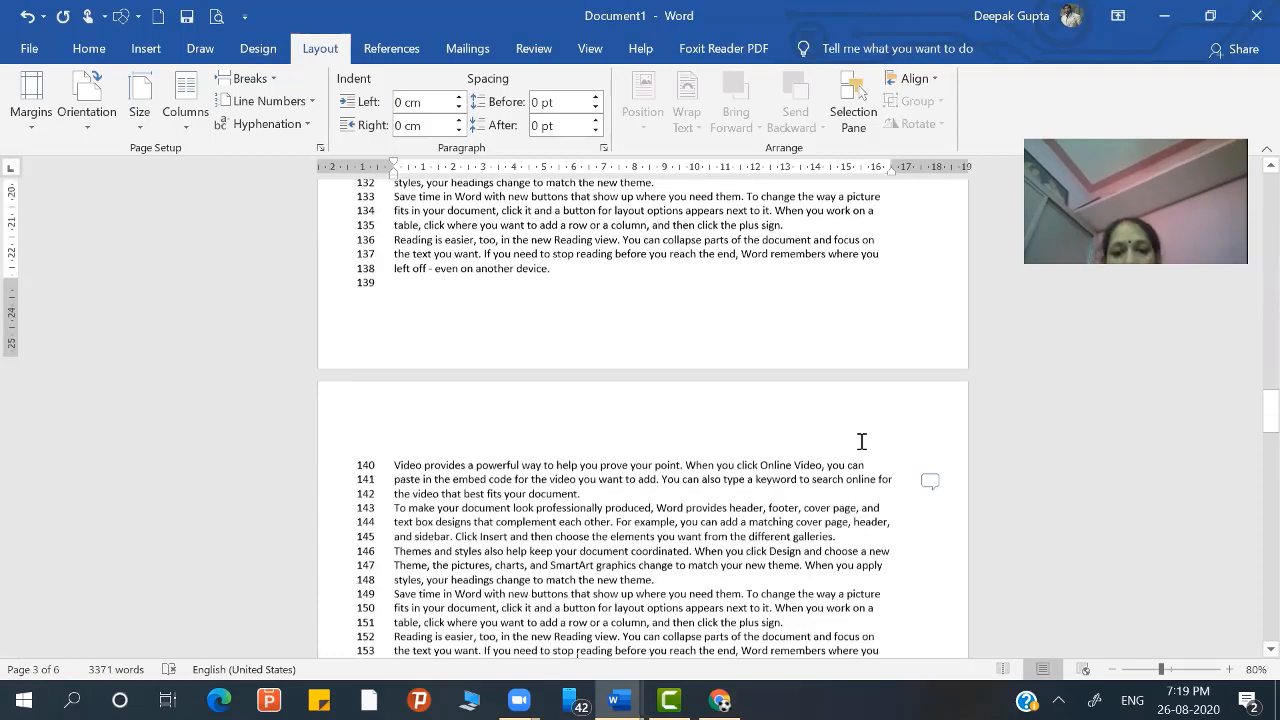
{"action": "scroll", "coordinate": [861, 441], "scroll_direction": "down", "scroll_amount": 5}
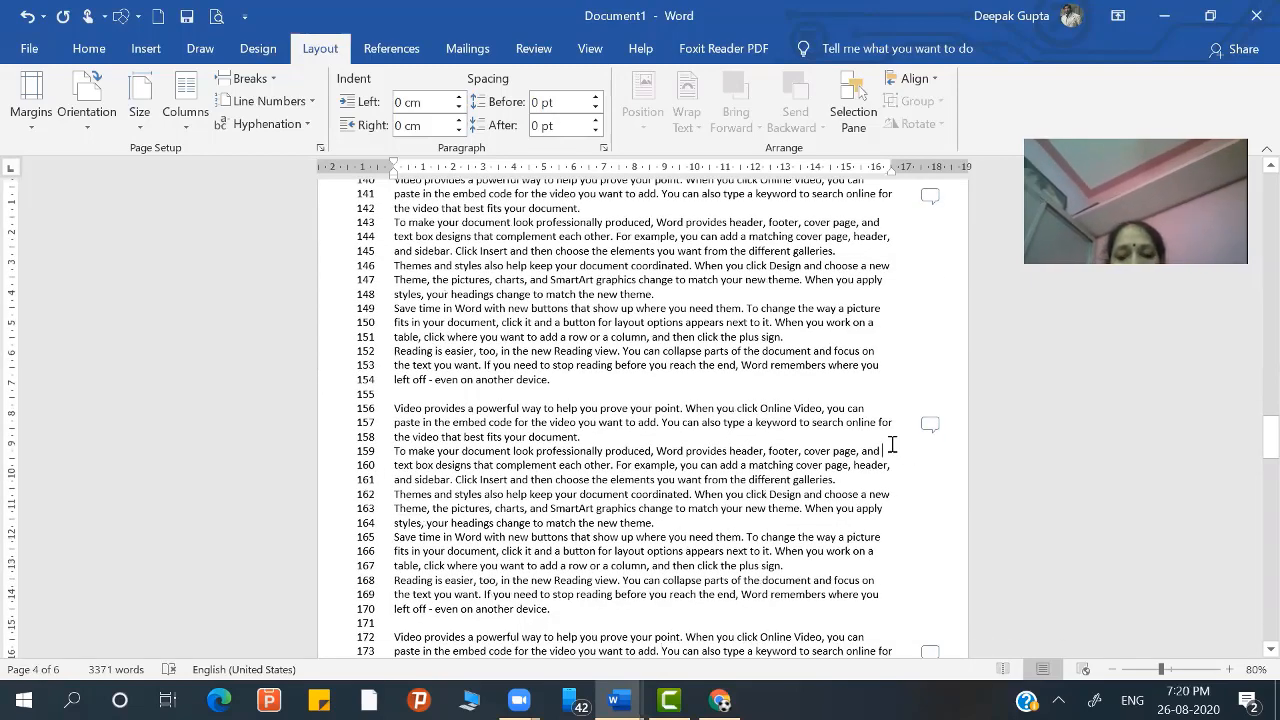
{"action": "left_click", "coordinate": [884, 451]}
{"action": "type", "text": "p"}
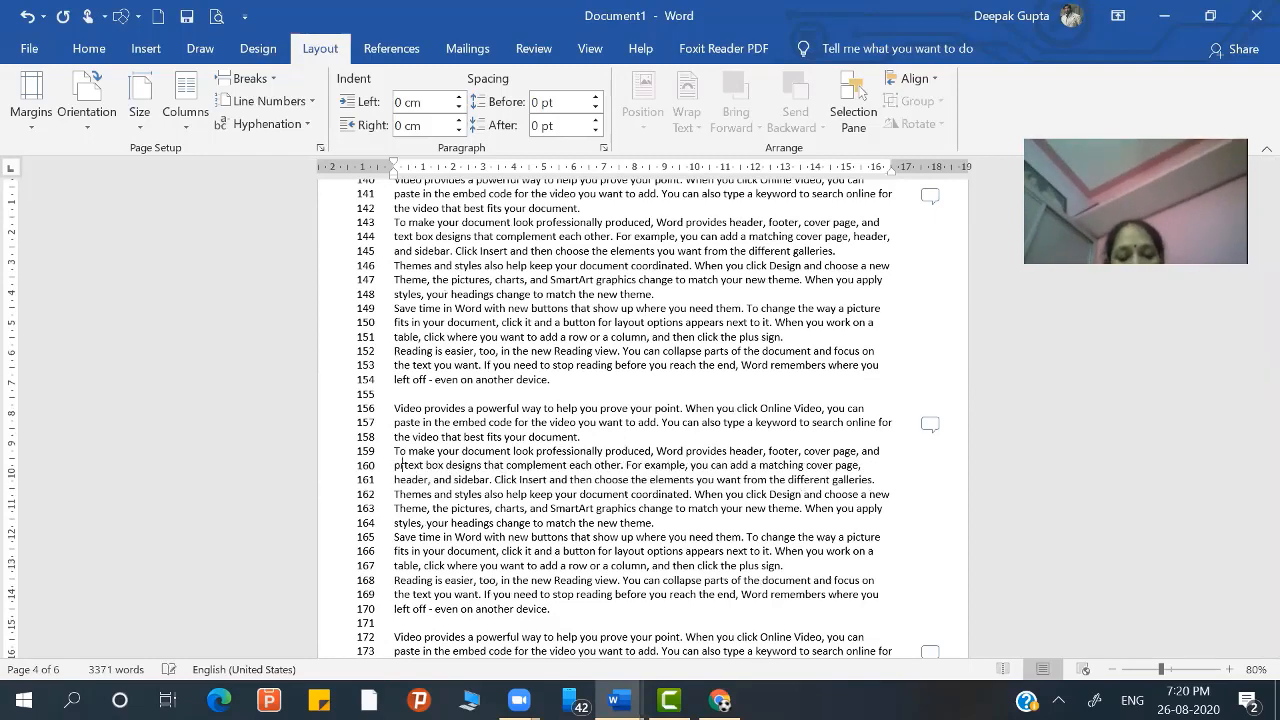
{"action": "type", "text": "rovides "}
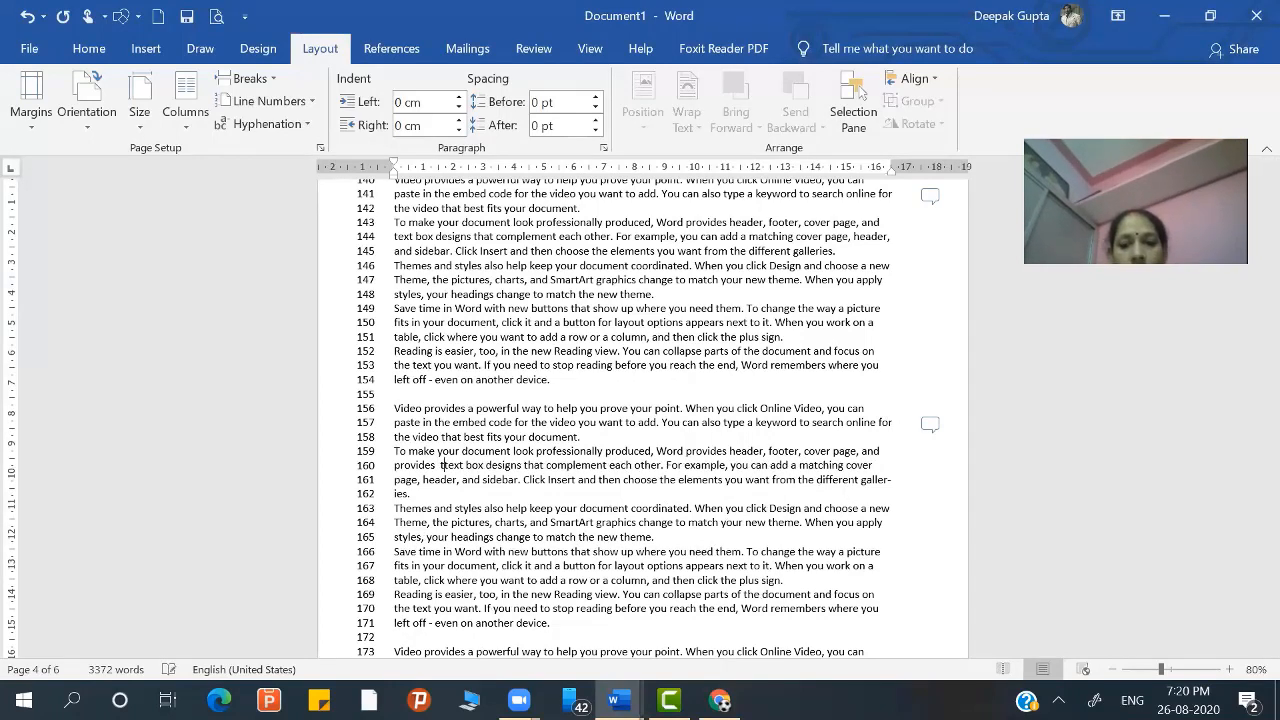
{"action": "type", "text": " to"}
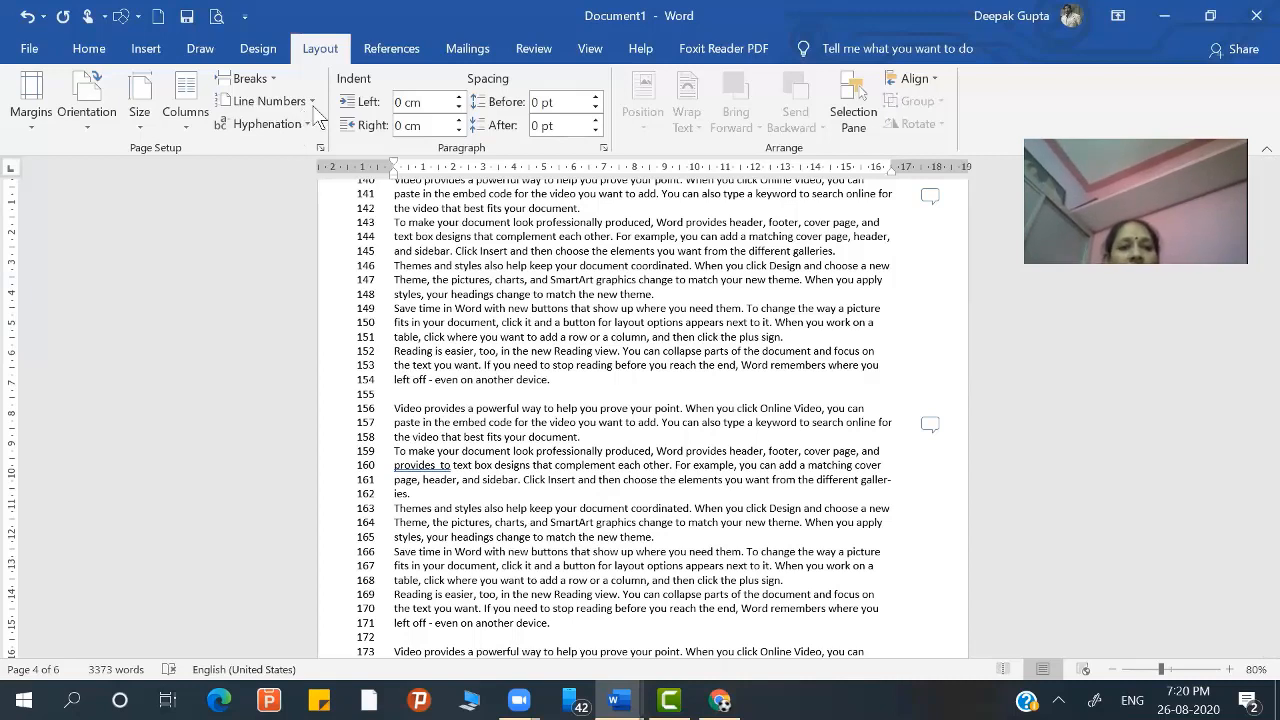
Remove the line numbers from the document text
{"action": "left_click", "coordinate": [283, 104]}
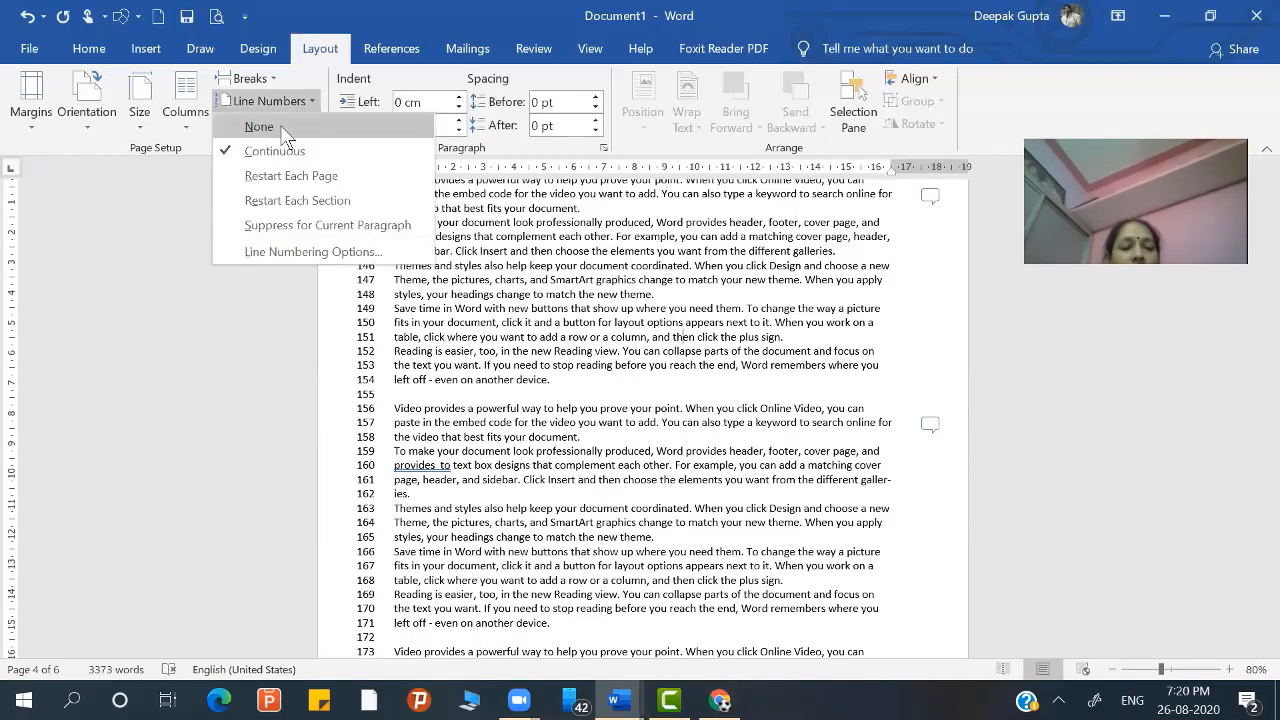
{"action": "left_click", "coordinate": [282, 128]}
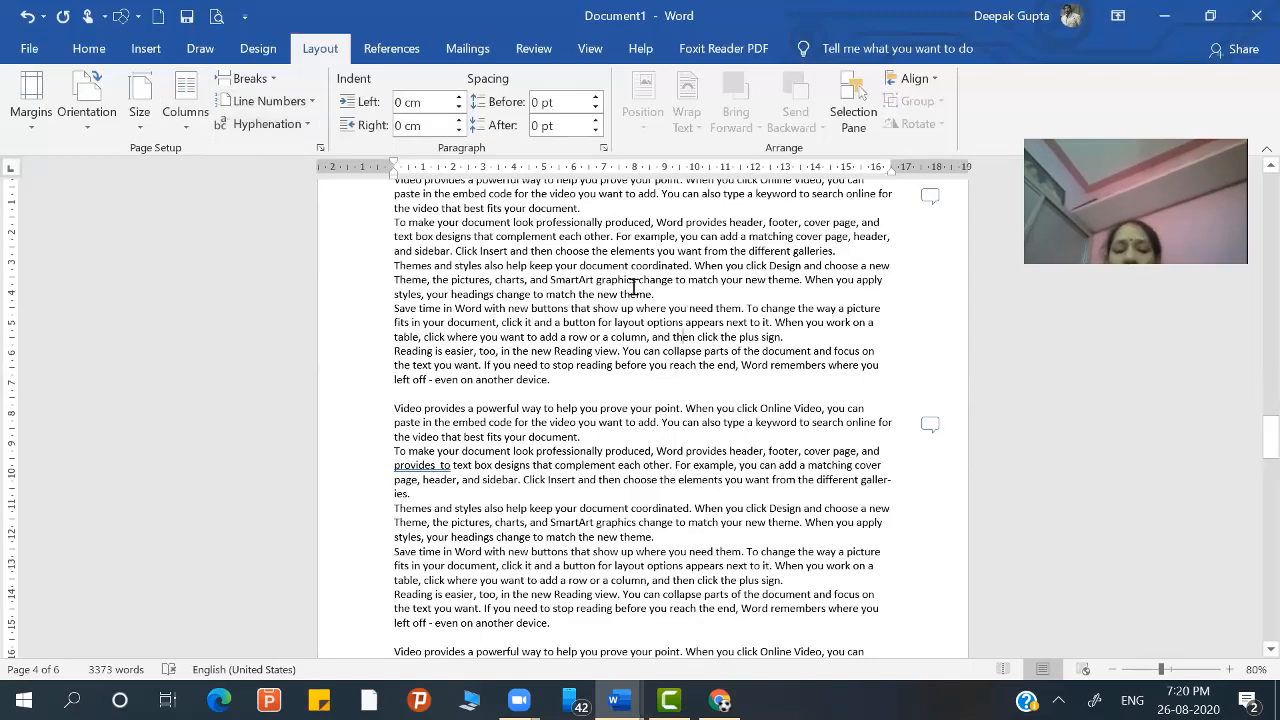
Select the whole document and try the two-column layout followed by the three-column layout
{"action": "key", "text": "ctrl+a"}
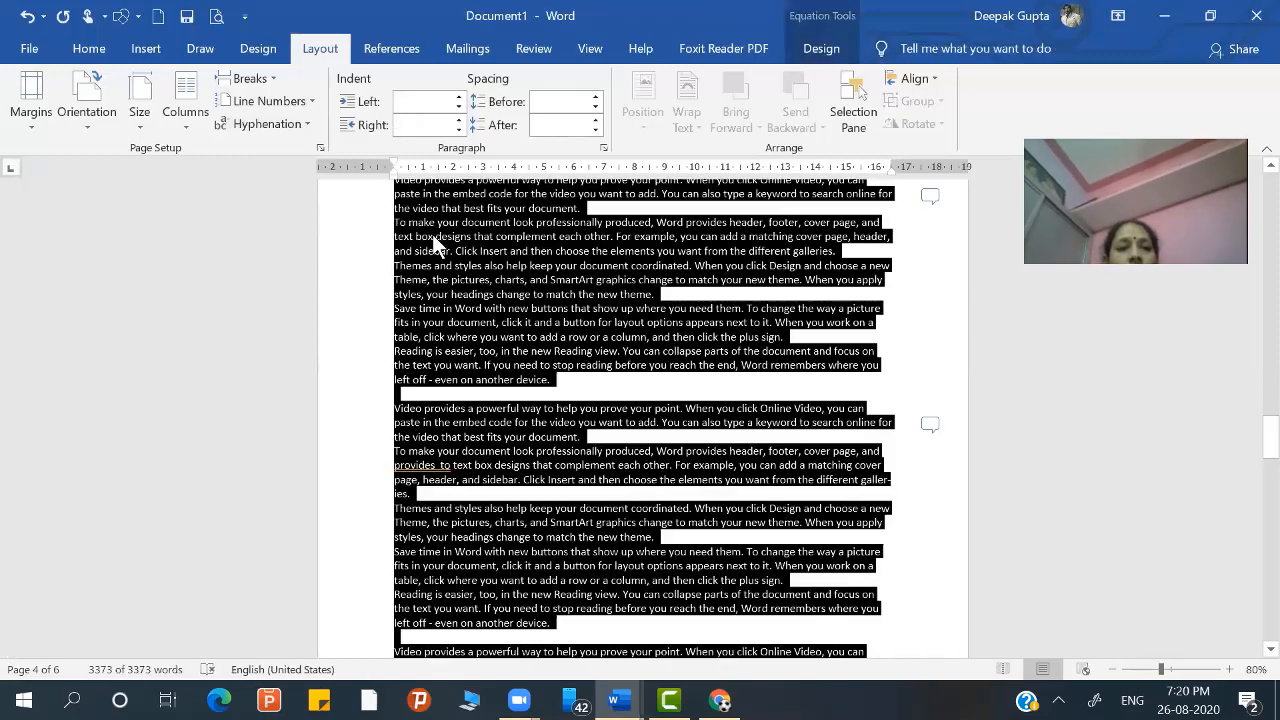
{"action": "left_click", "coordinate": [176, 115]}
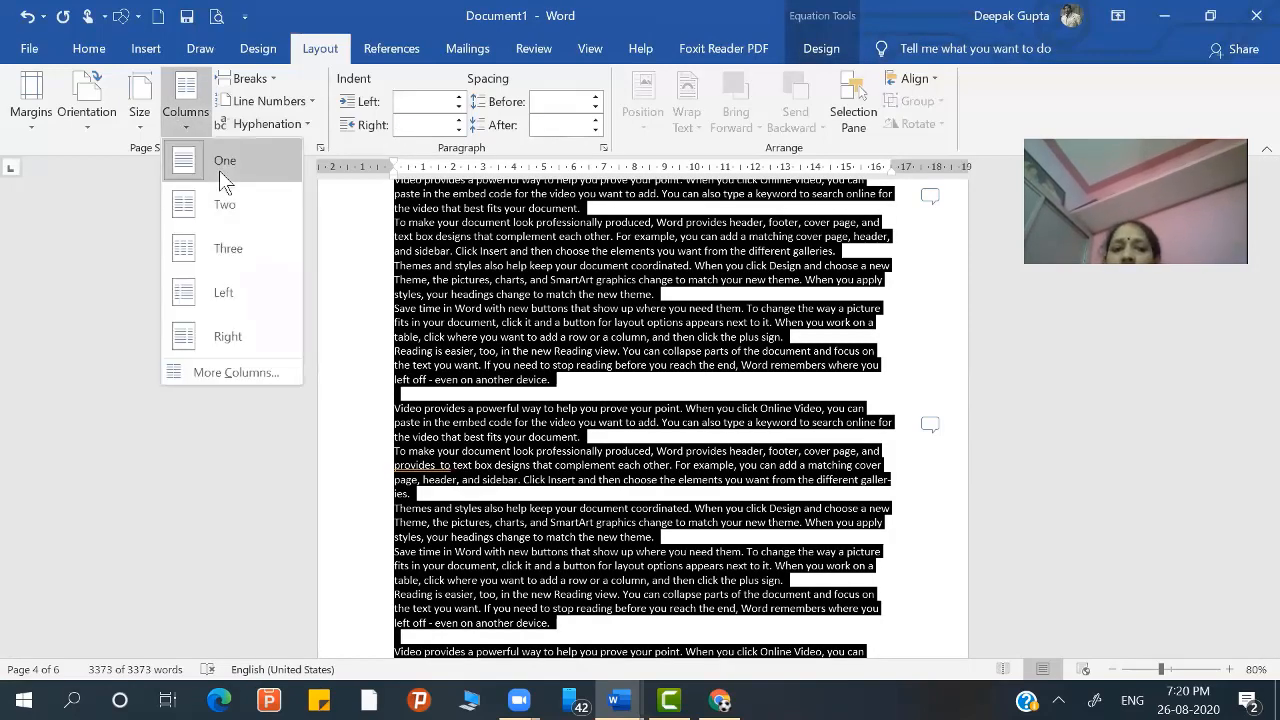
{"action": "left_click", "coordinate": [213, 207]}
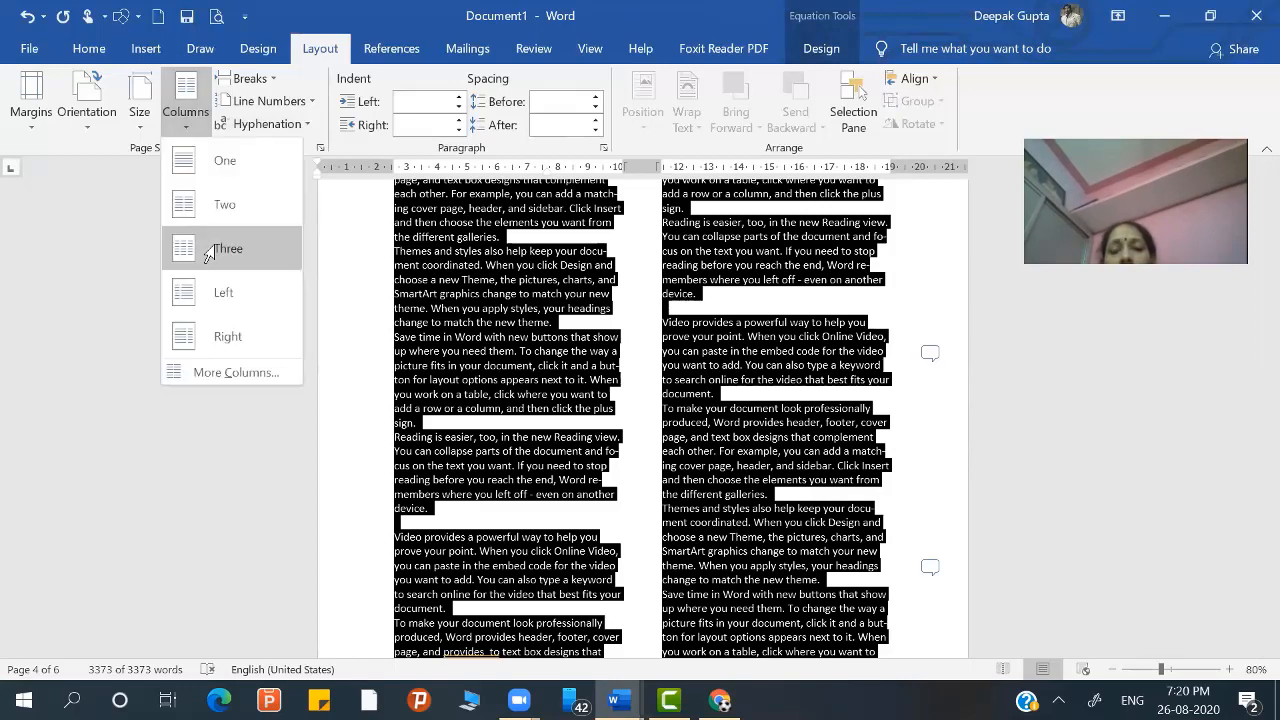
{"action": "left_click", "coordinate": [212, 250]}
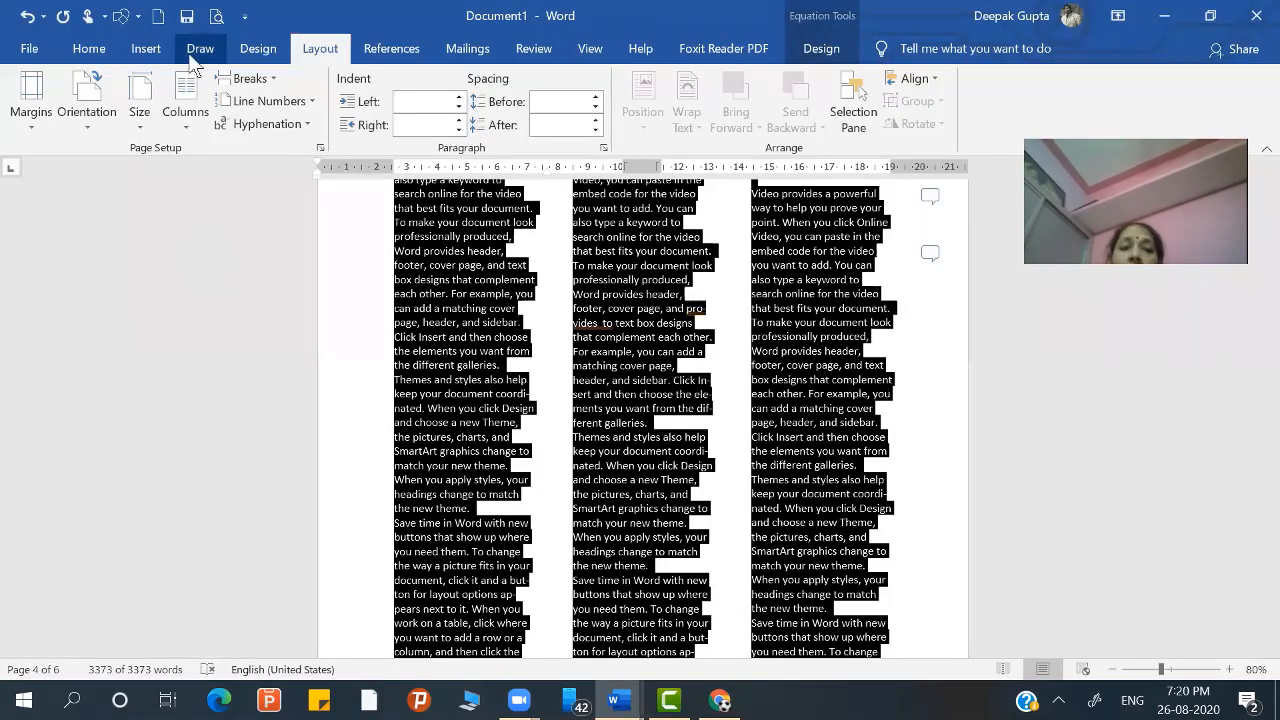
Lay out the selected text in 4 columns with a line between them and clear the selection
{"action": "left_click", "coordinate": [191, 128]}
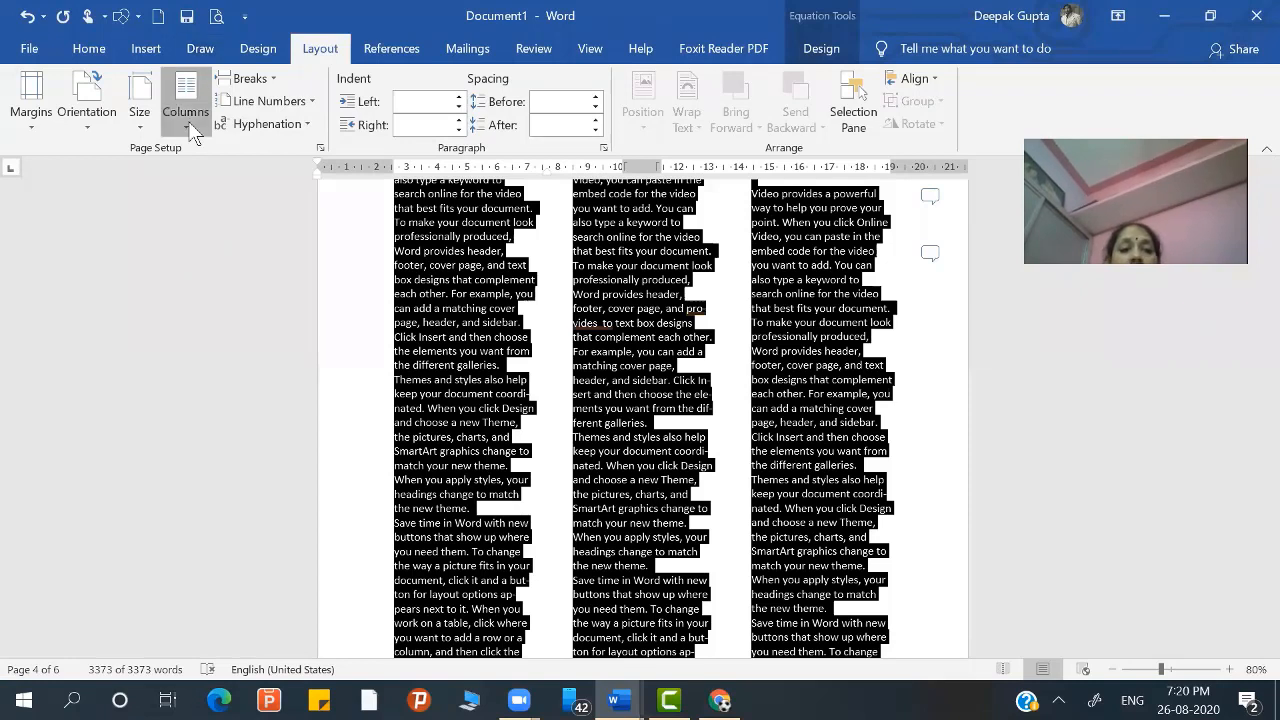
{"action": "left_click", "coordinate": [239, 370]}
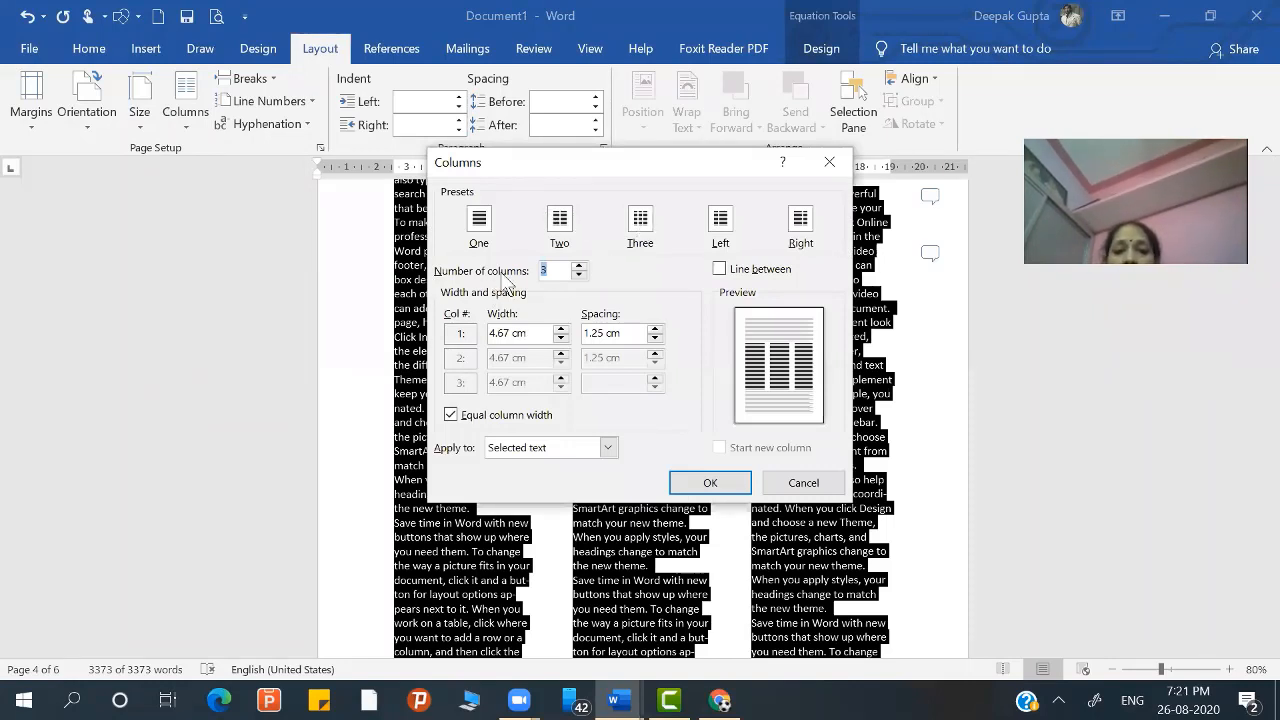
{"action": "left_click", "coordinate": [579, 266]}
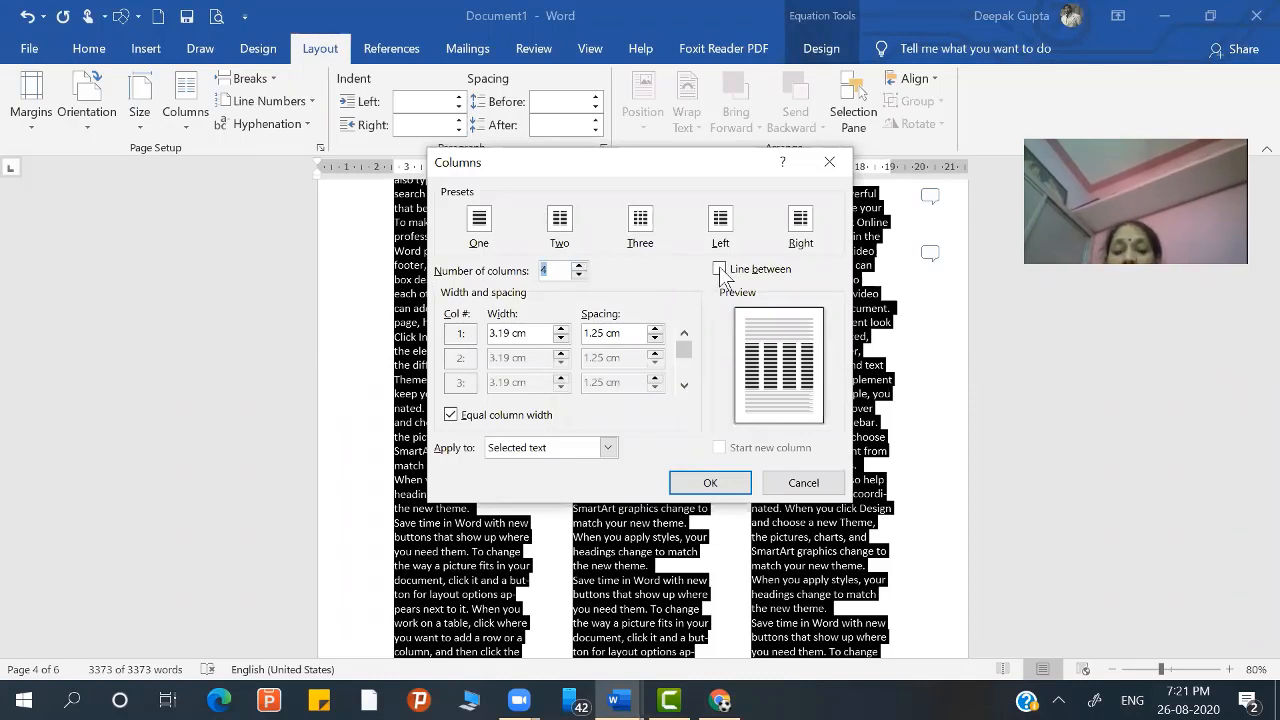
{"action": "left_click", "coordinate": [719, 269]}
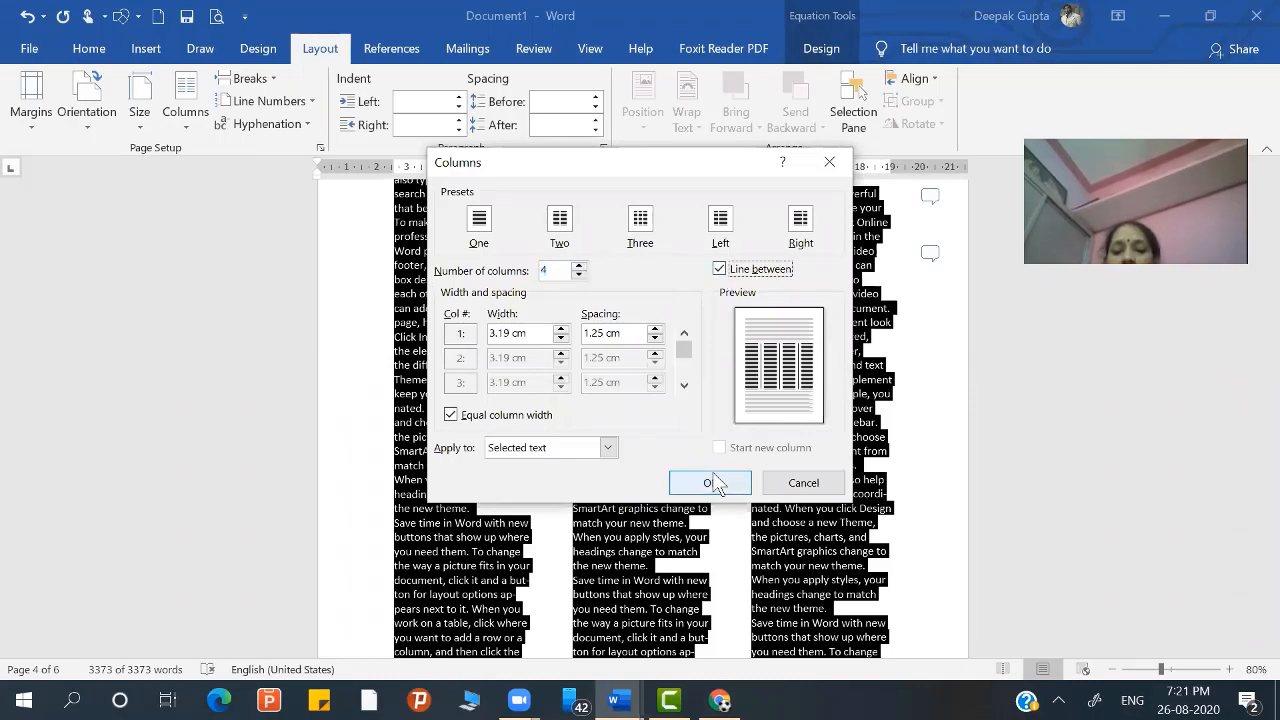
{"action": "left_click", "coordinate": [710, 483]}
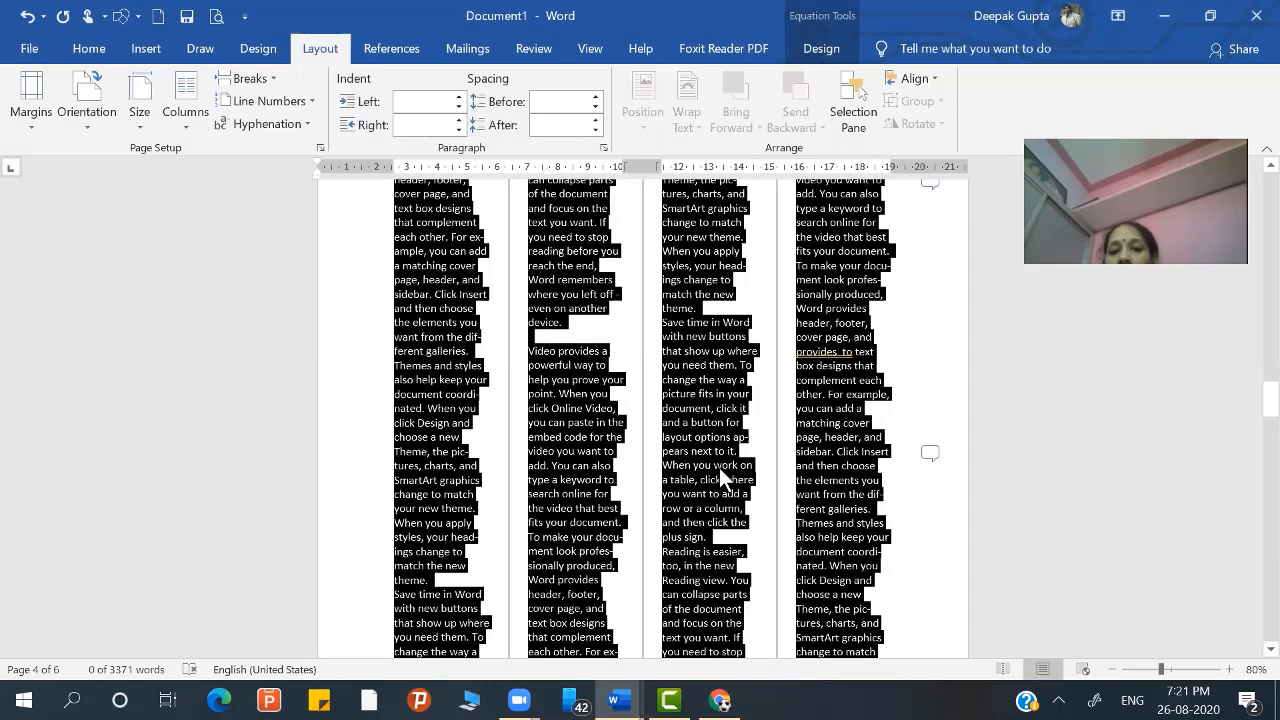
{"action": "left_click", "coordinate": [724, 455]}
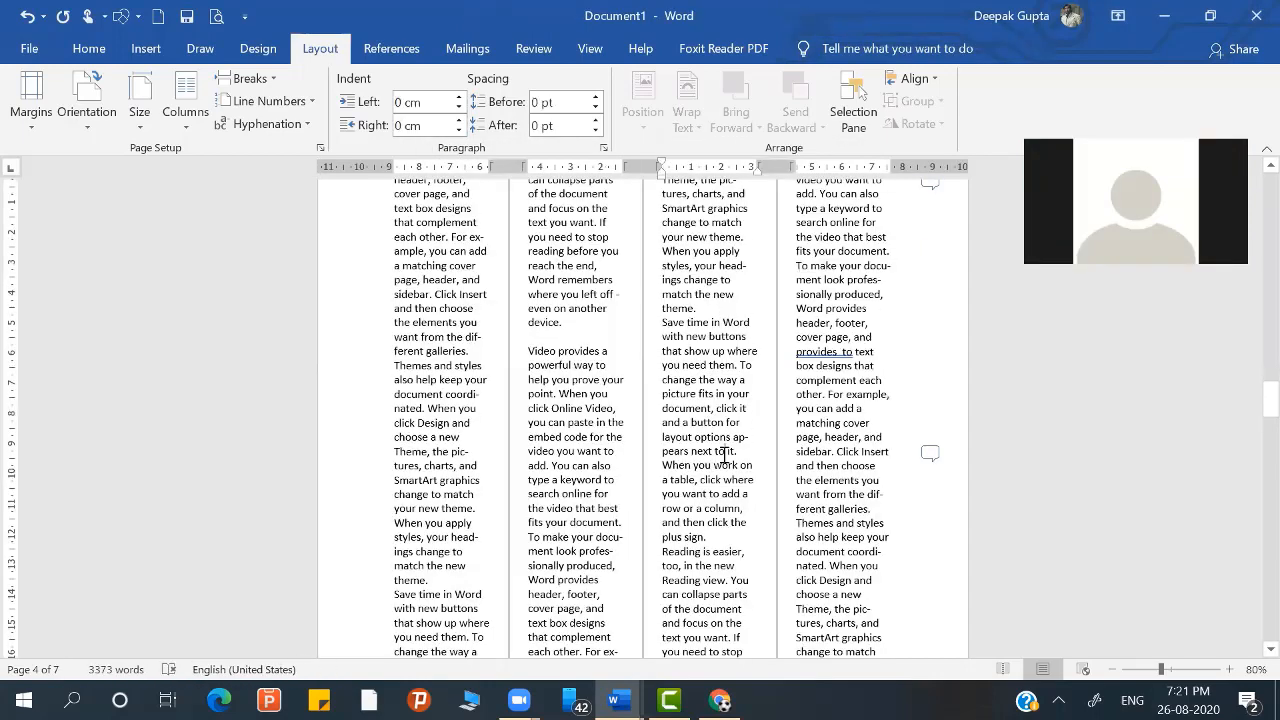
Select the whole document and set the equal column width to 3.5 cm
{"action": "key", "text": "ctrl+a"}
{"action": "left_click", "coordinate": [185, 111]}
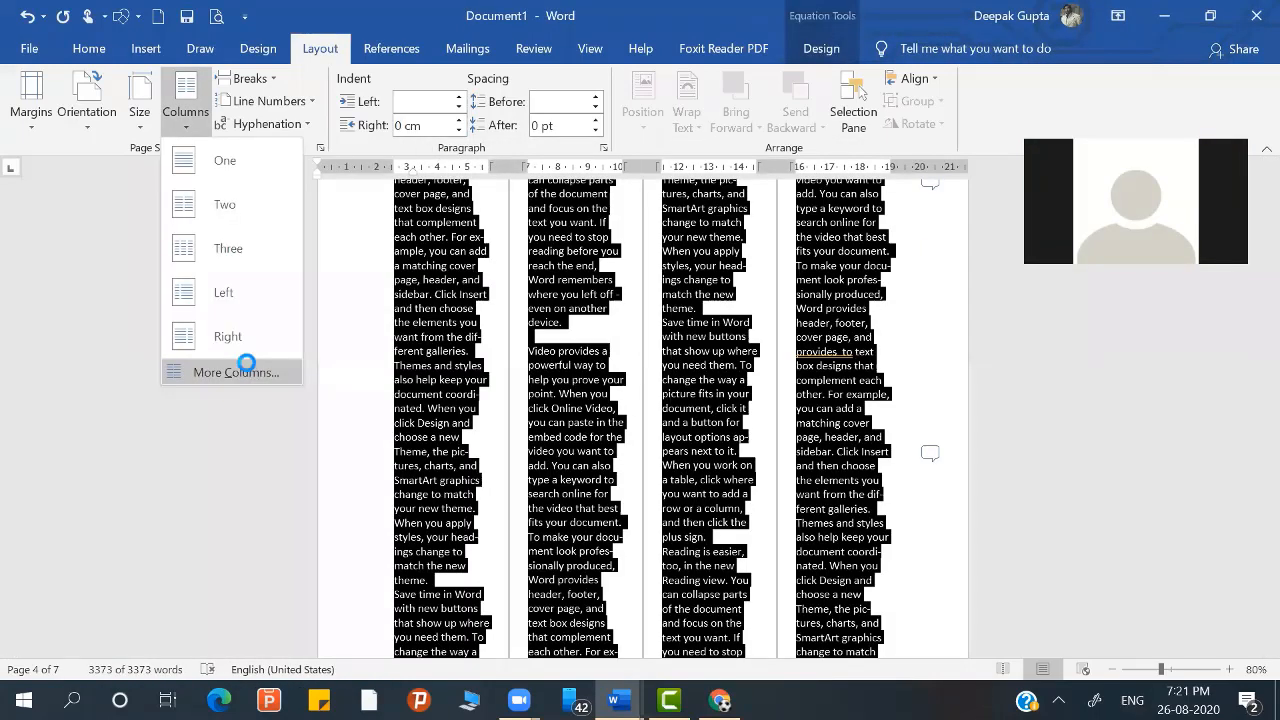
{"action": "left_click", "coordinate": [247, 362]}
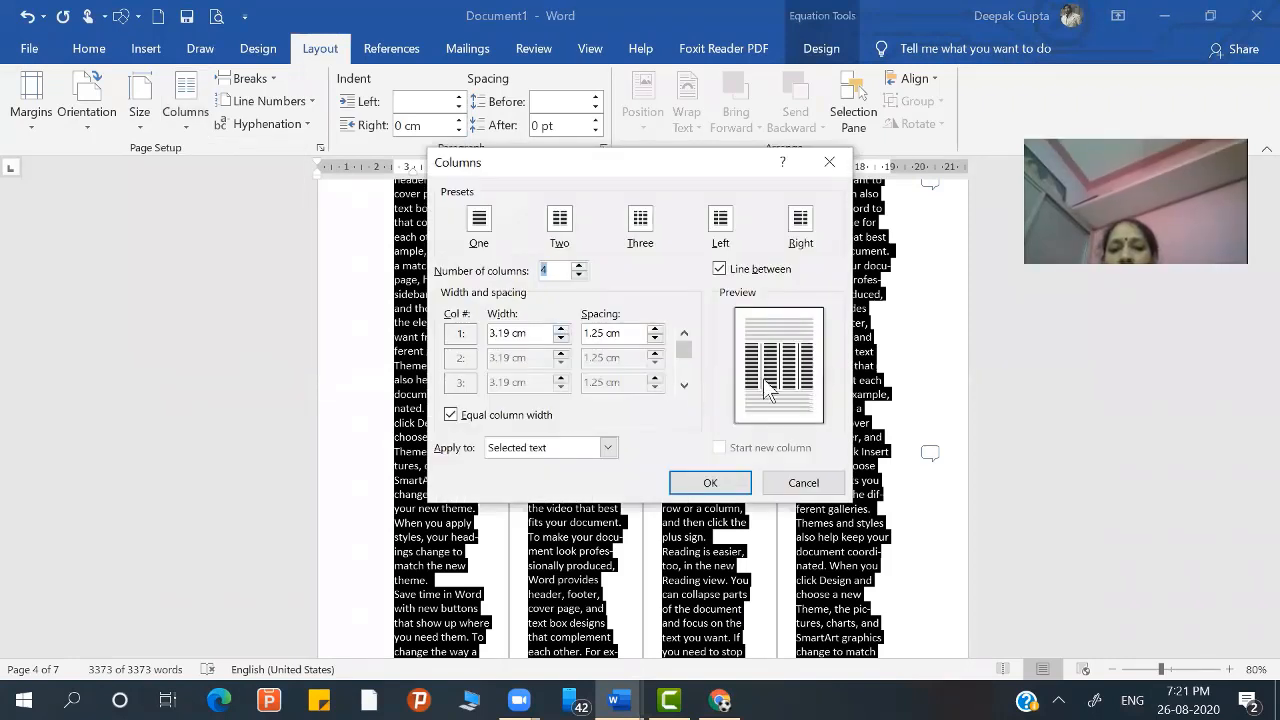
{"action": "left_click", "coordinate": [561, 338]}
{"action": "left_click", "coordinate": [561, 338]}
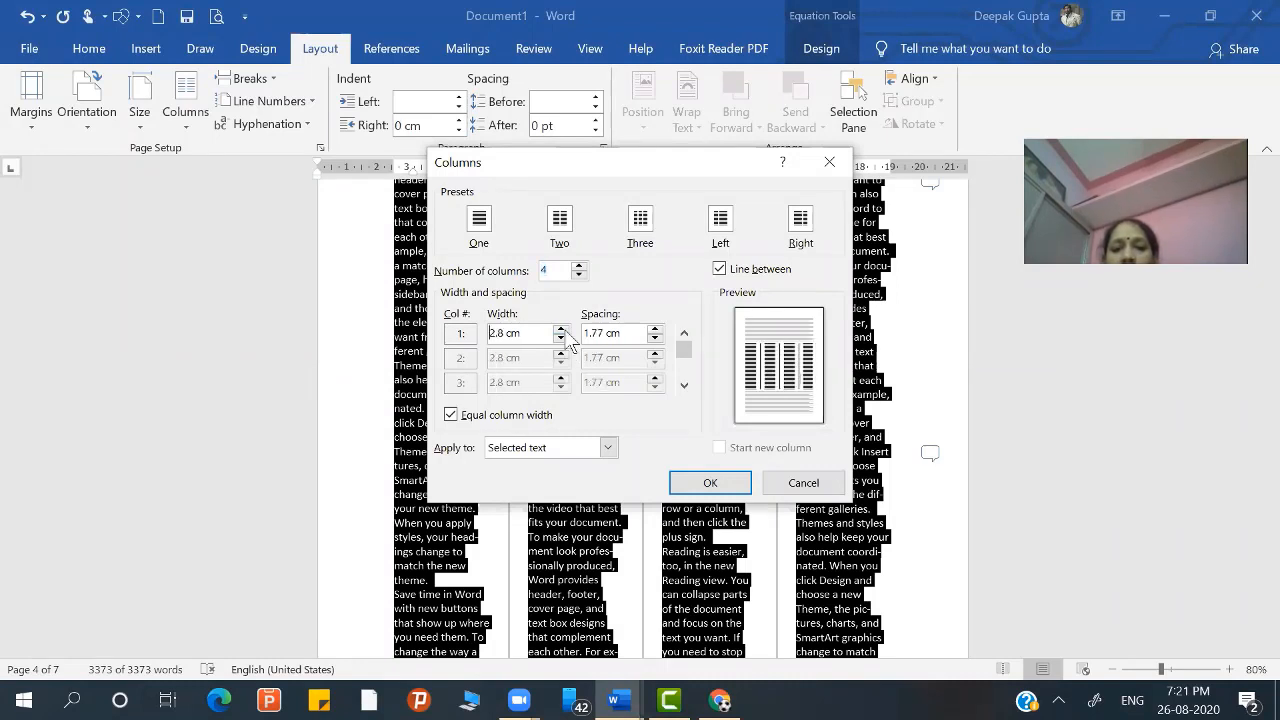
{"action": "left_click", "coordinate": [561, 329]}
{"action": "left_click", "coordinate": [561, 329]}
{"action": "left_click", "coordinate": [564, 329]}
{"action": "left_click", "coordinate": [564, 329]}
{"action": "left_click", "coordinate": [564, 329]}
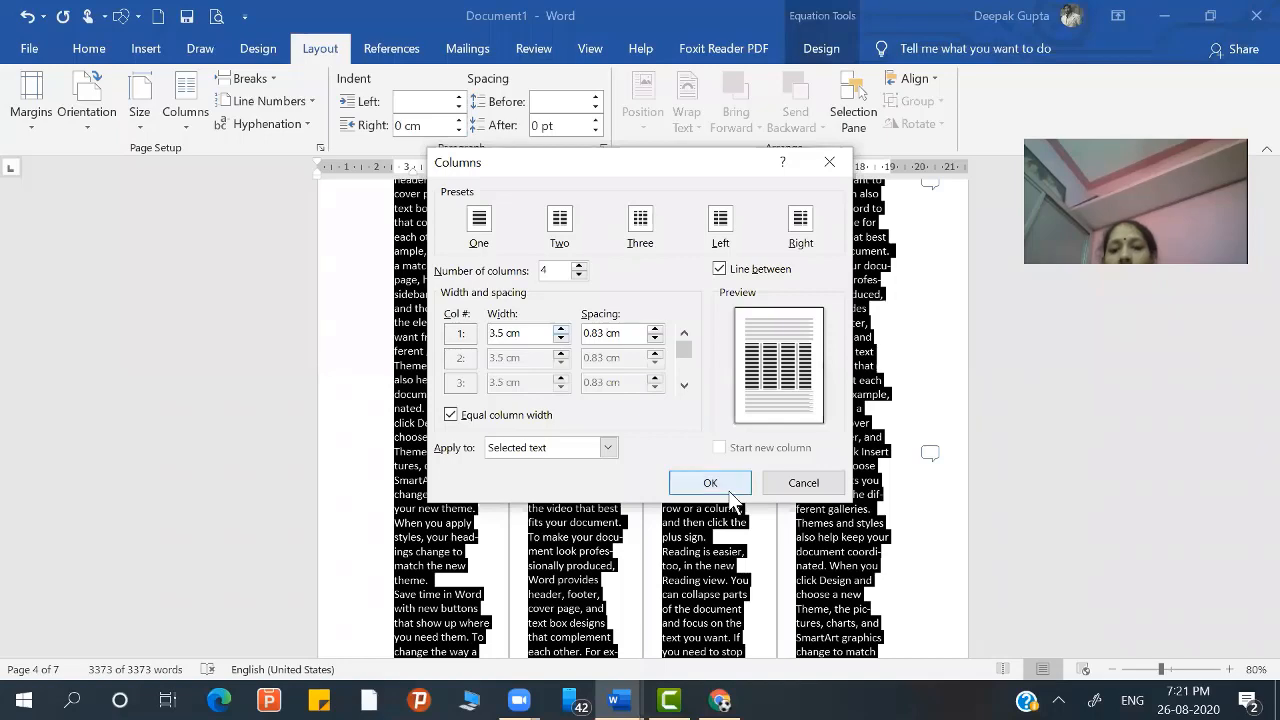
{"action": "left_click", "coordinate": [710, 483]}
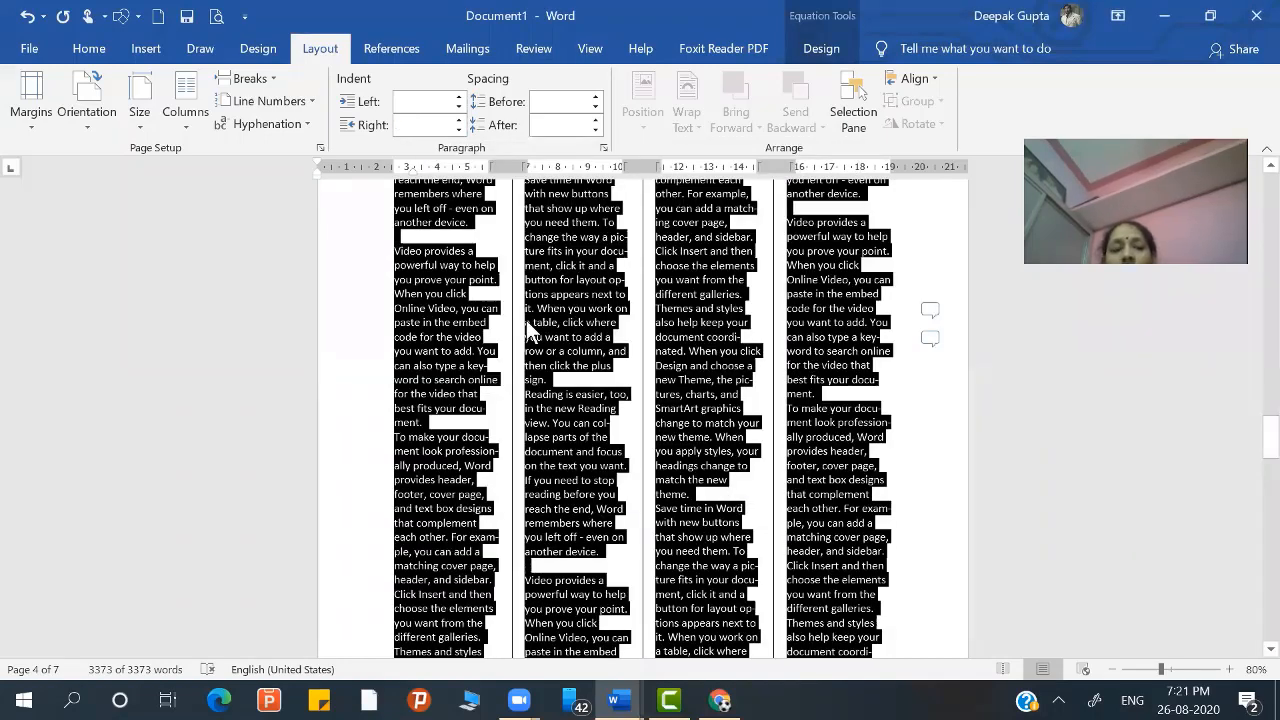
Return the selected text to a single column and clear the selection
{"action": "left_click", "coordinate": [184, 127]}
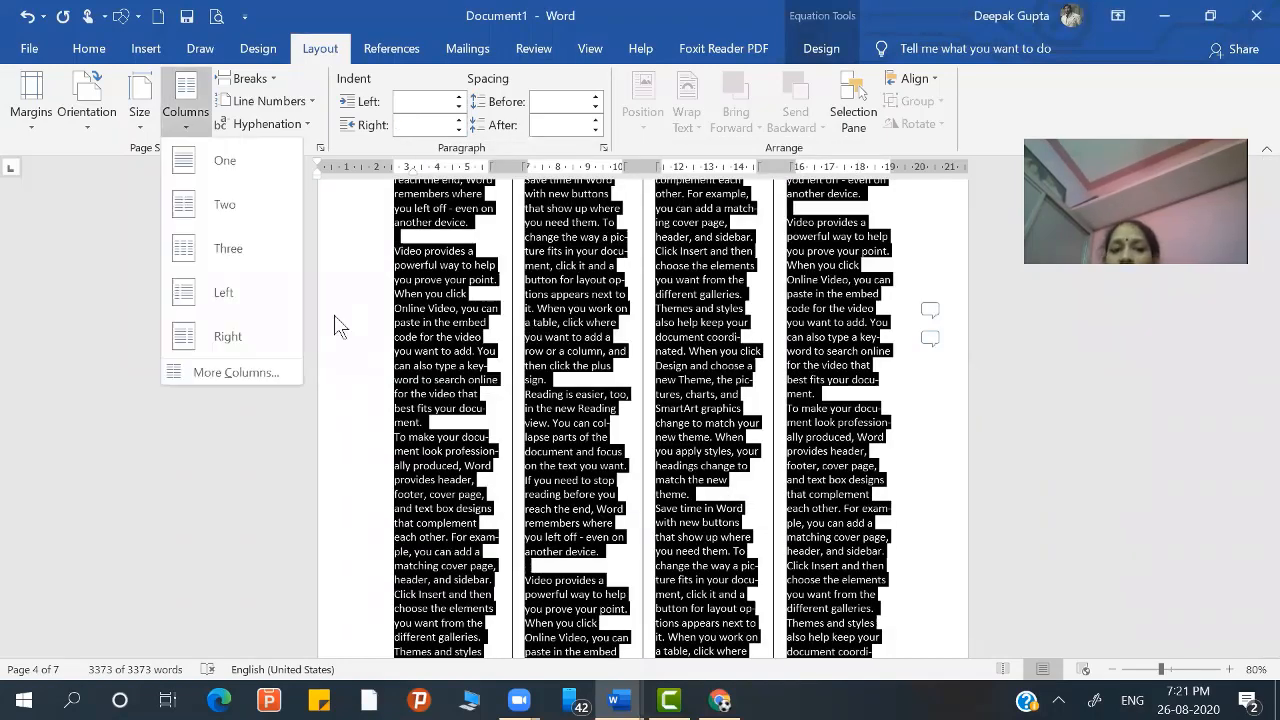
{"action": "left_click", "coordinate": [281, 366]}
{"action": "left_click", "coordinate": [481, 220]}
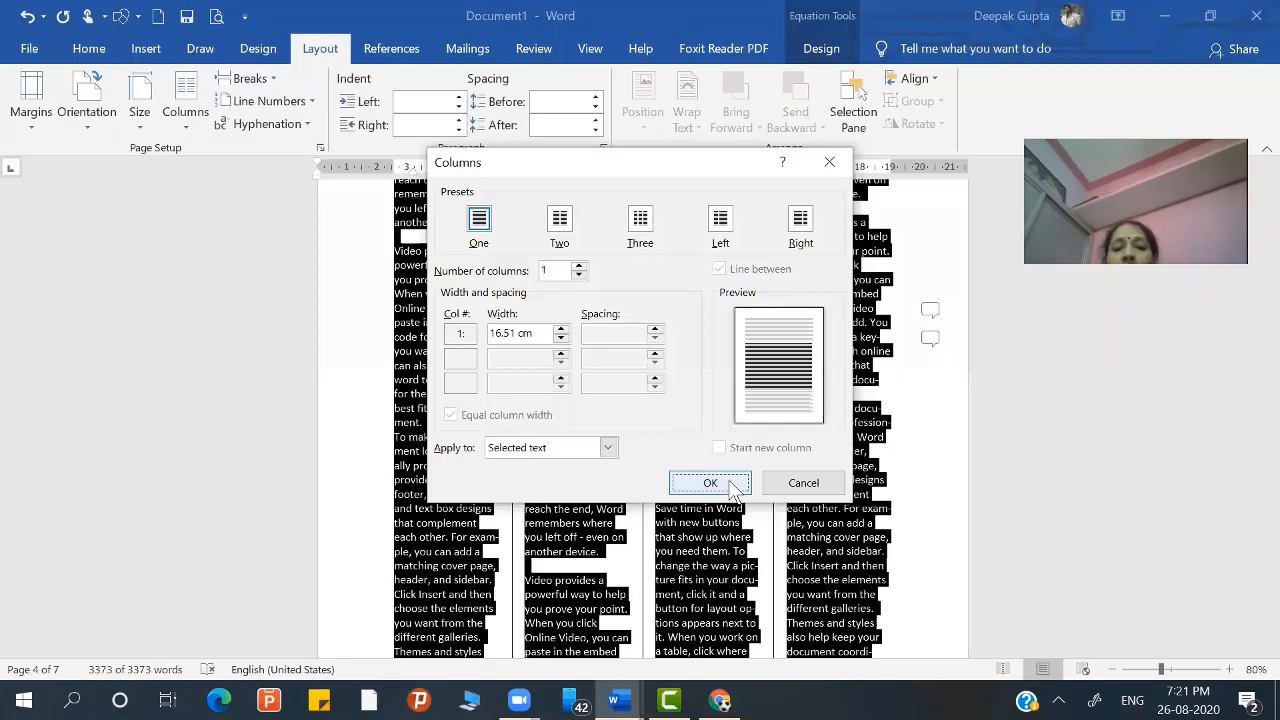
{"action": "key", "text": "Return"}
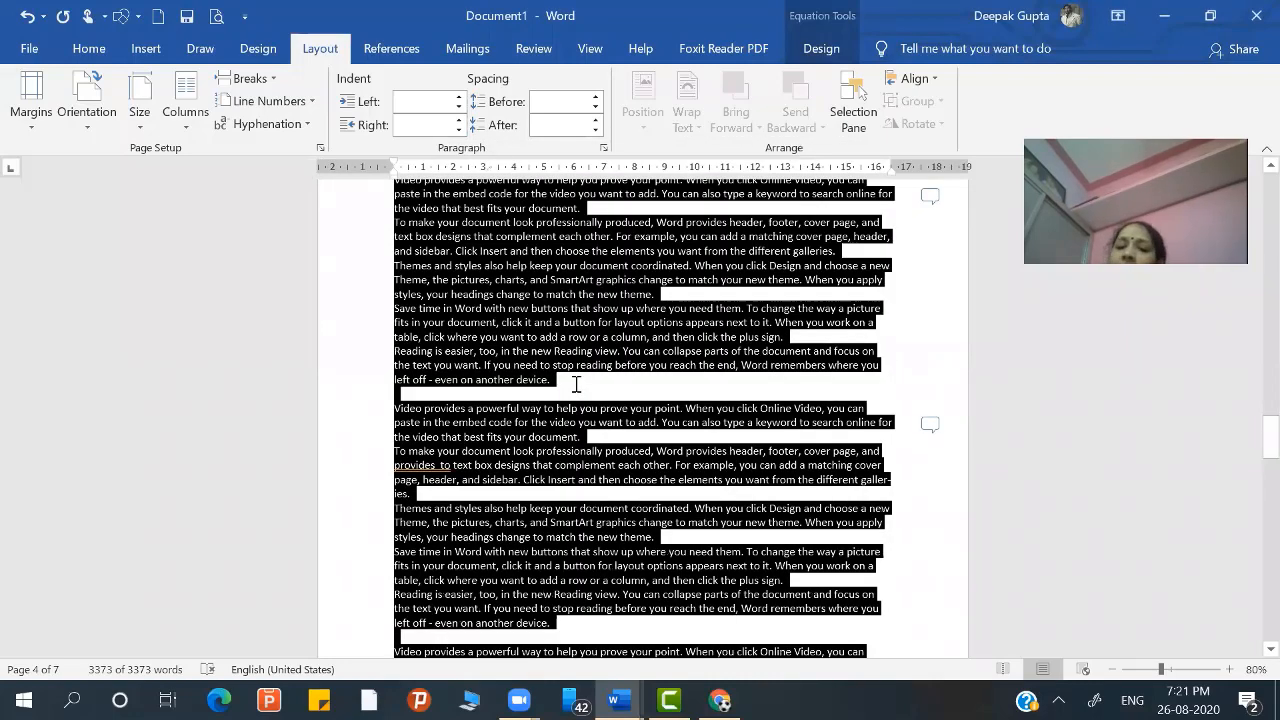
{"action": "left_click", "coordinate": [576, 384]}
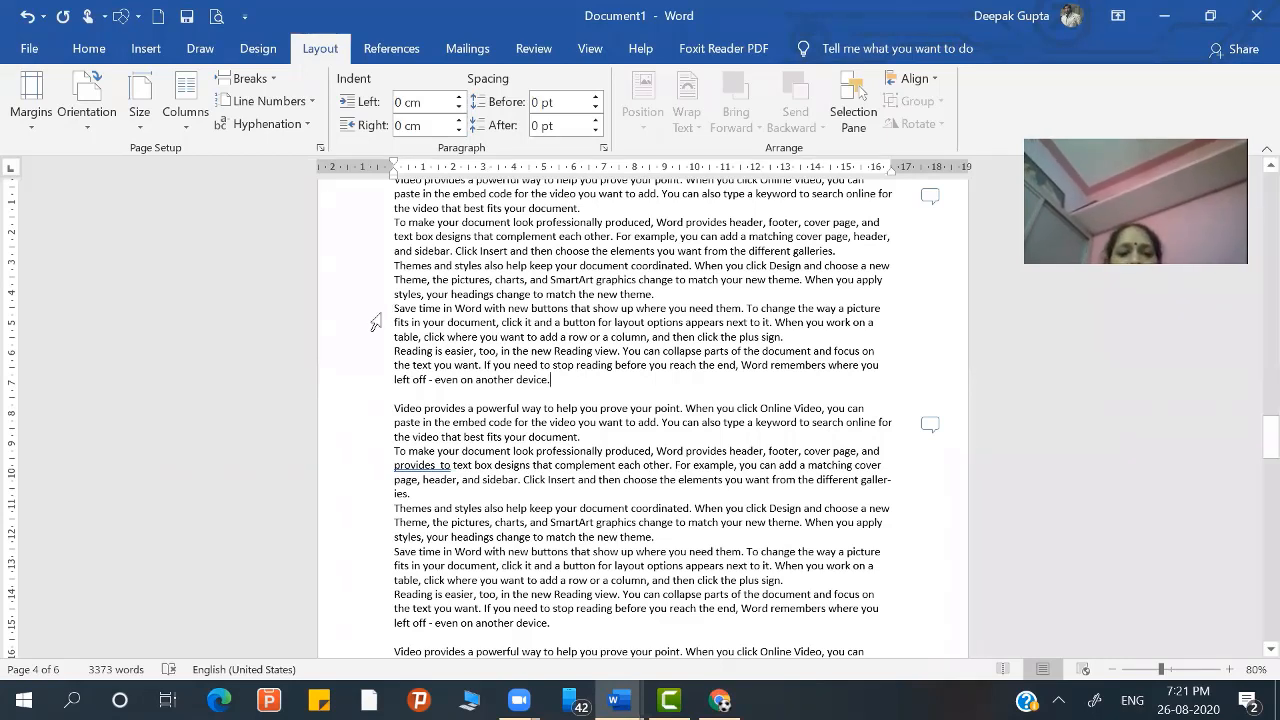
Lay out the "Save time in Word" and "Reading is easier" paragraphs on page 4 in two columns and add a blank line above them
{"action": "left_click_drag", "start_coordinate": [400, 388], "coordinate": [395, 306]}
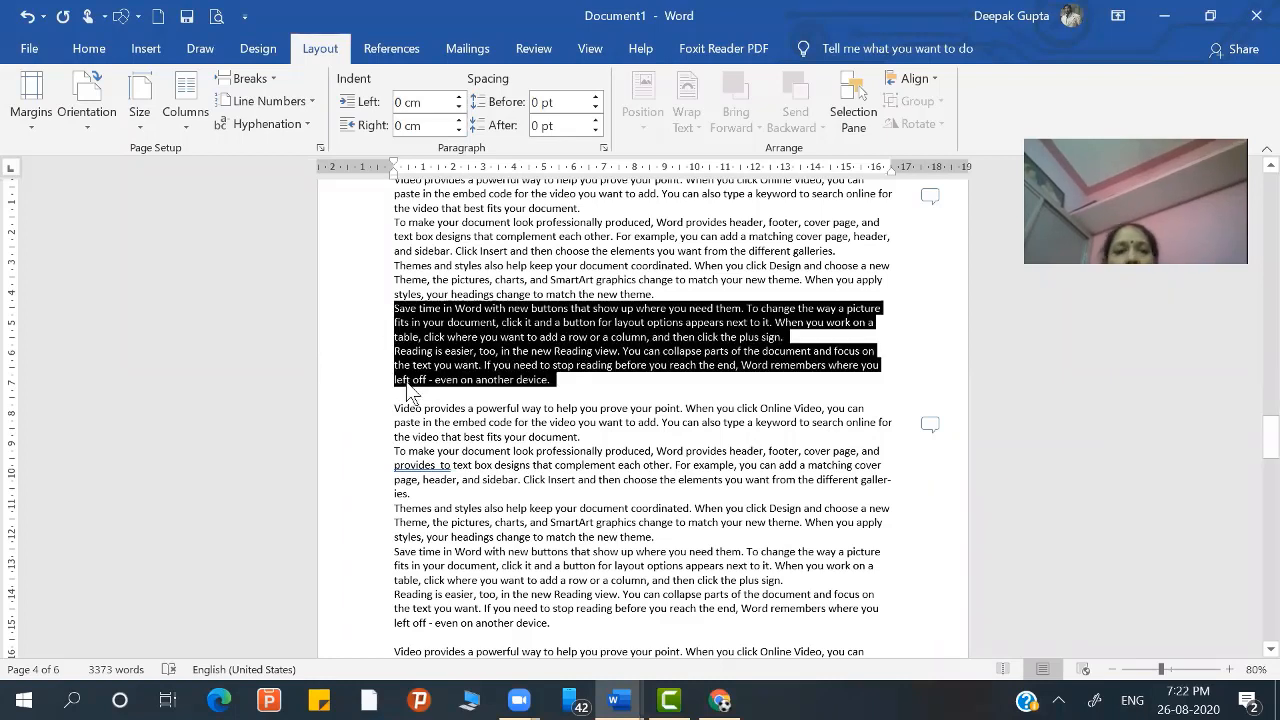
{"action": "left_click", "coordinate": [186, 125]}
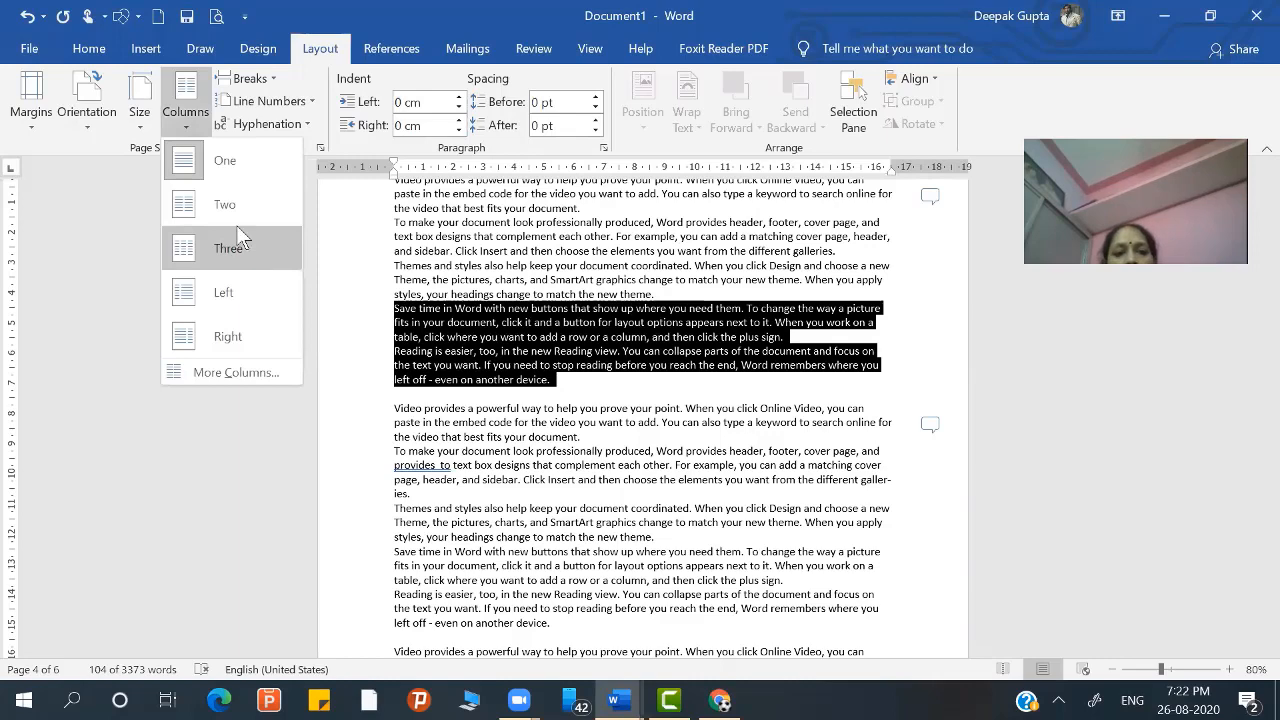
{"action": "left_click", "coordinate": [226, 206]}
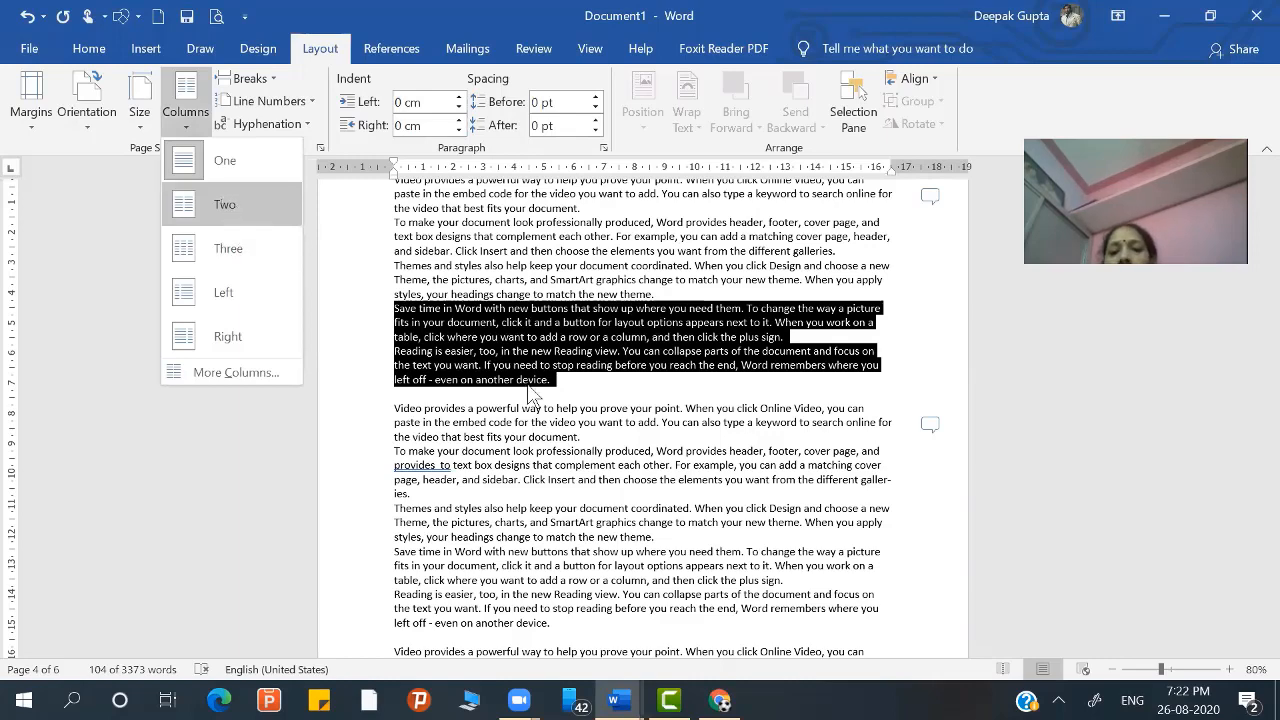
{"action": "left_click", "coordinate": [620, 478]}
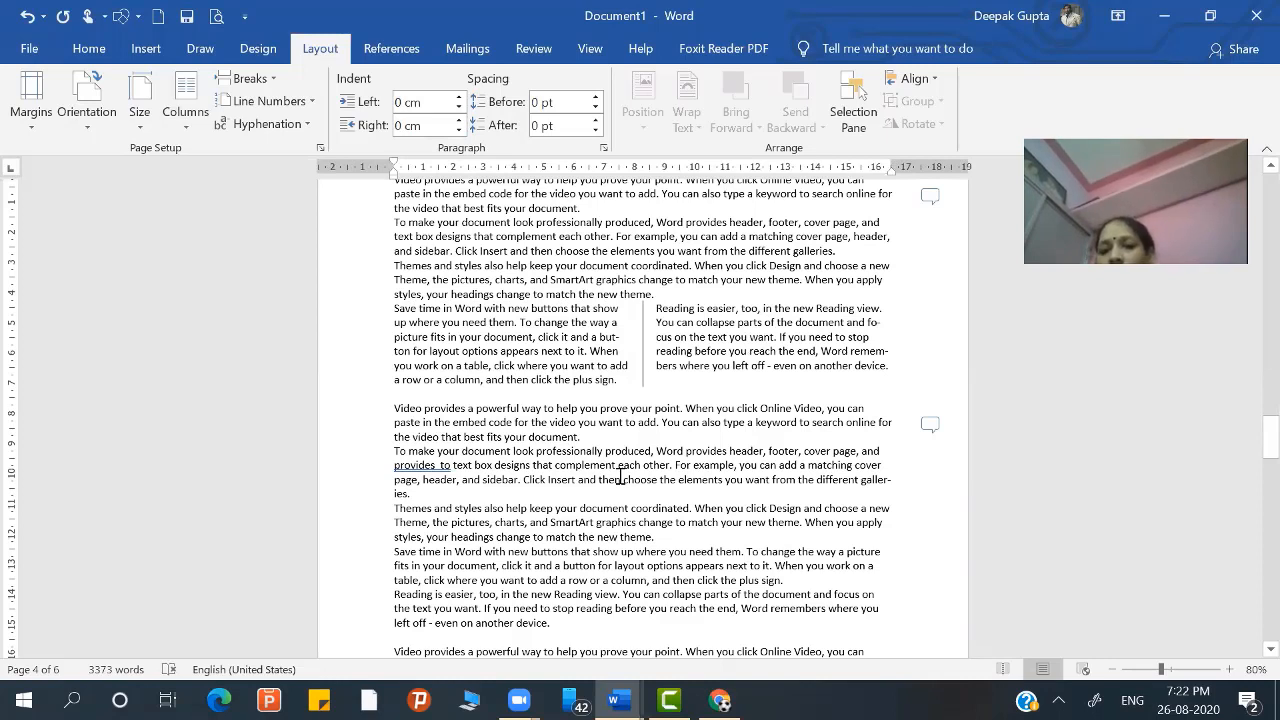
{"action": "left_click", "coordinate": [674, 296]}
{"action": "key", "text": "Return"}
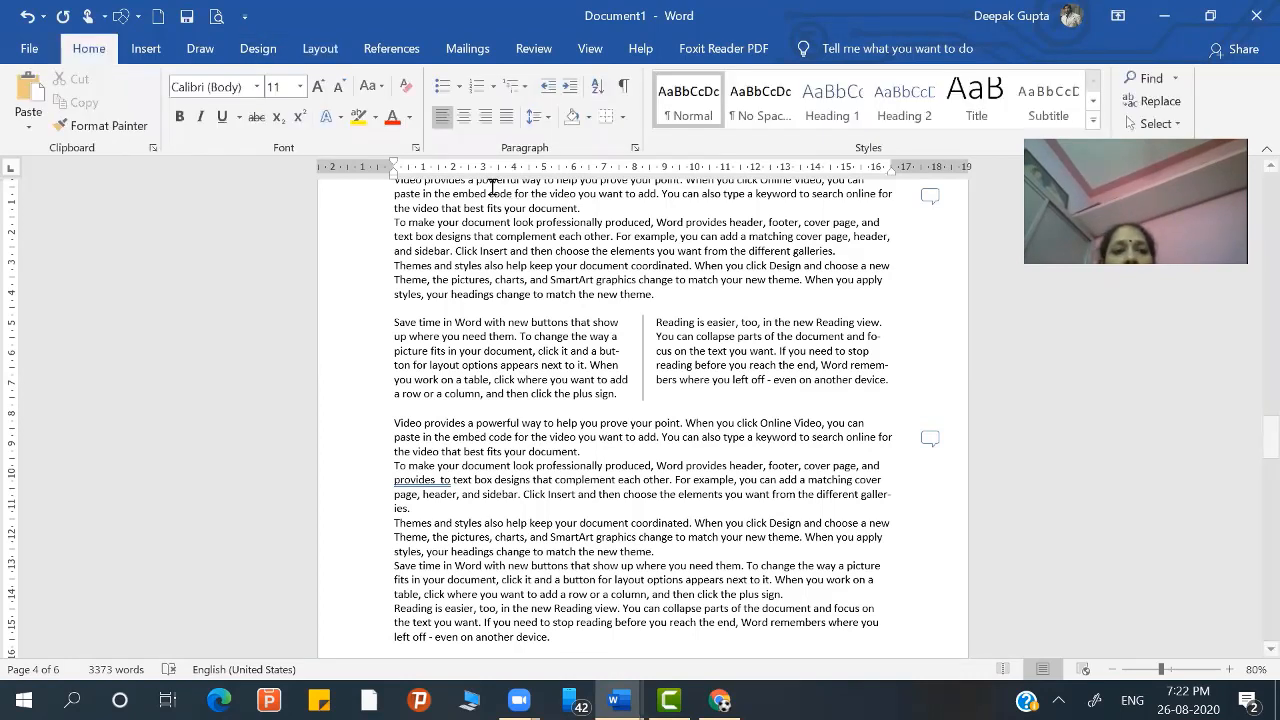
{"action": "left_click", "coordinate": [139, 52]}
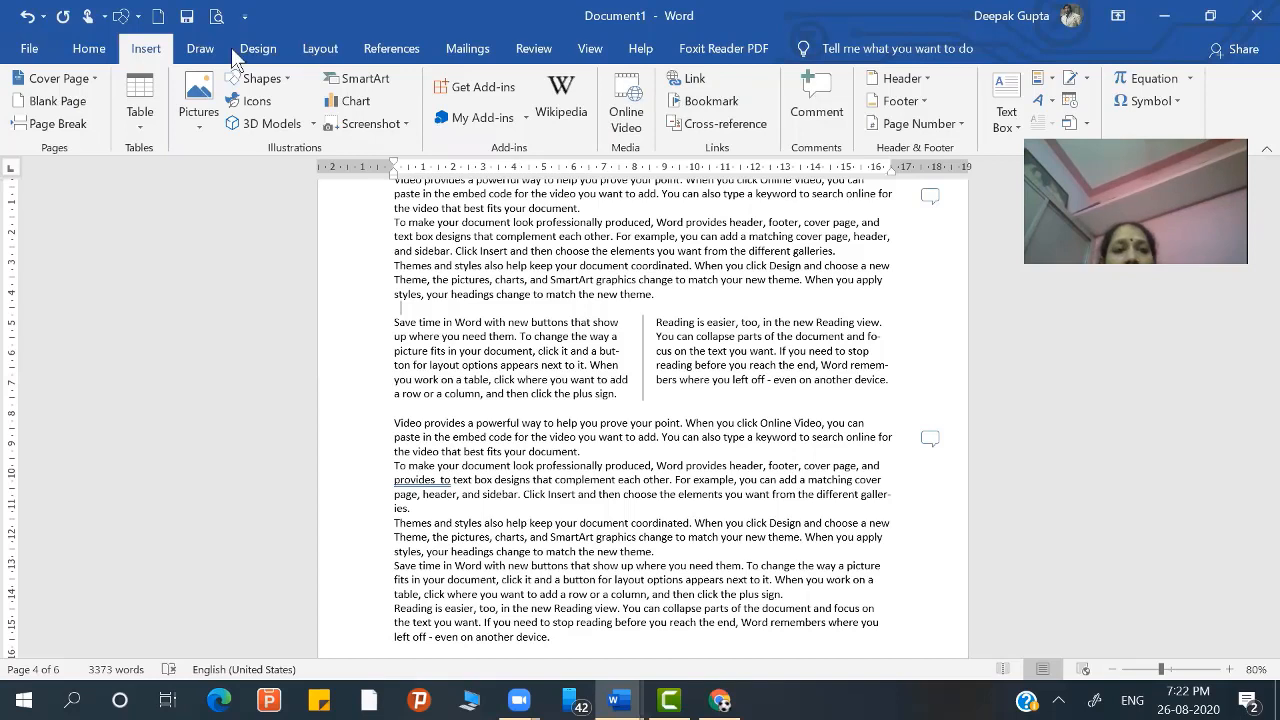
{"action": "left_click", "coordinate": [343, 51]}
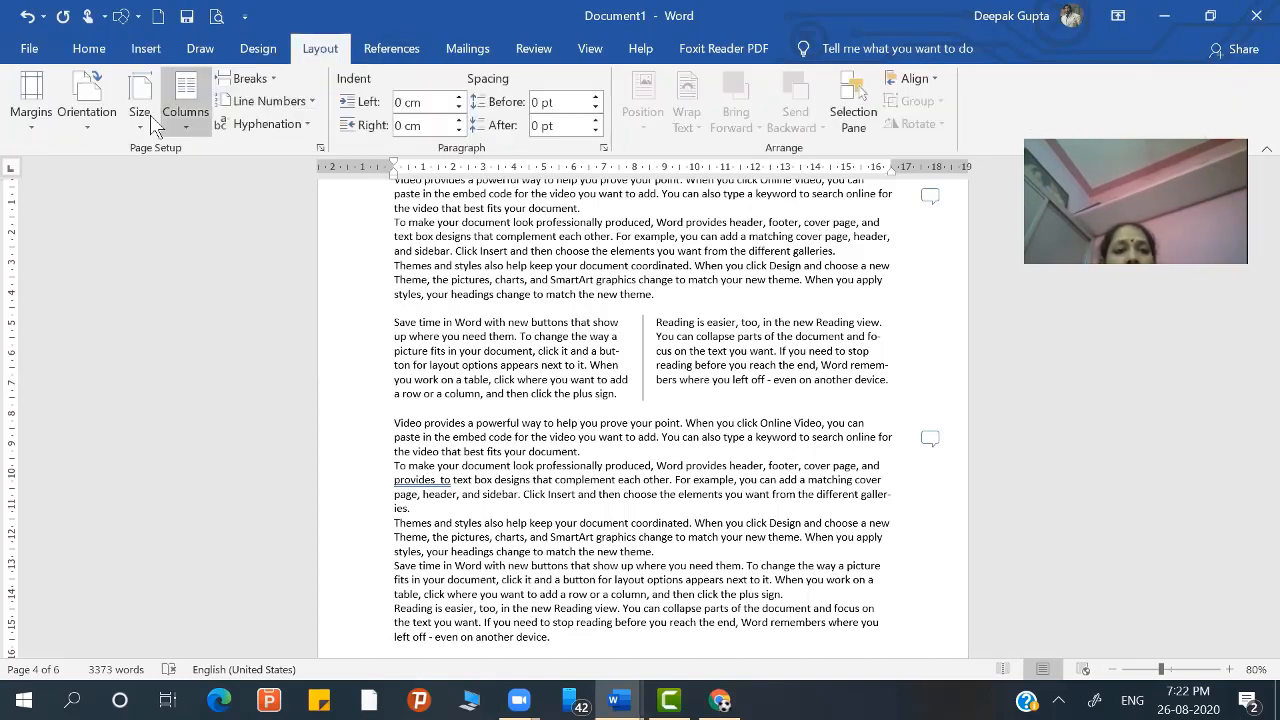